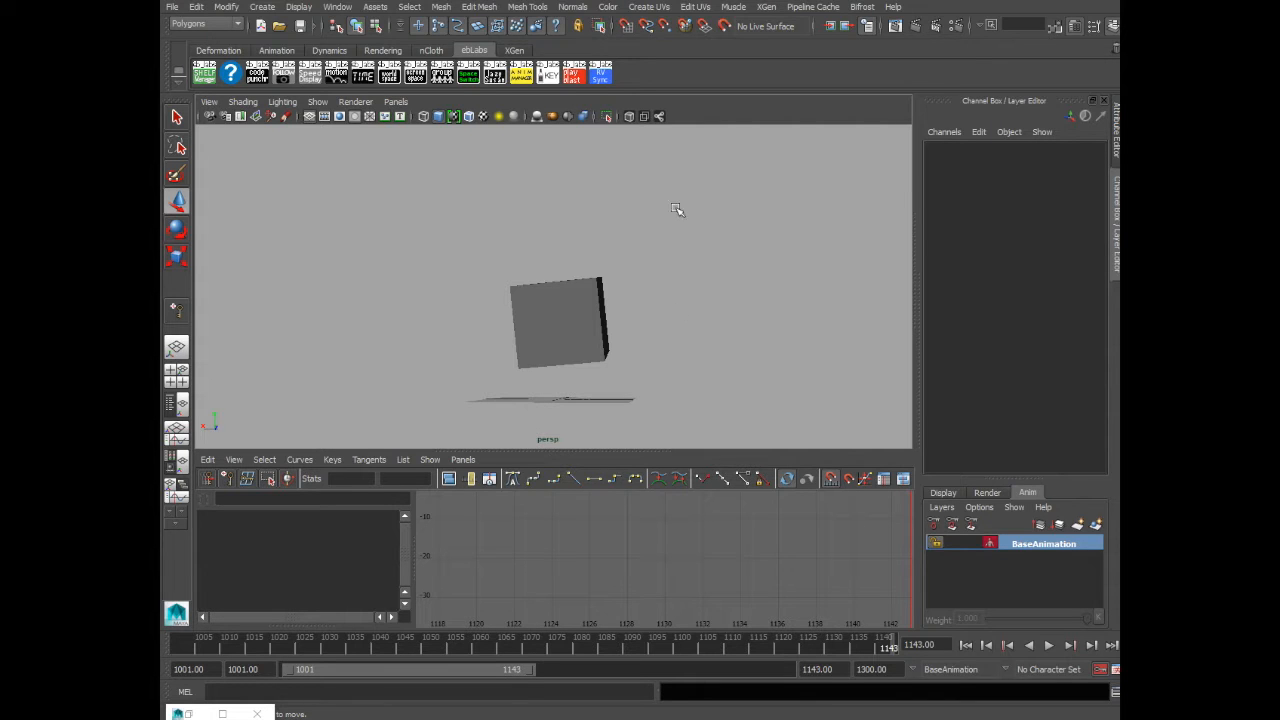
# - Play back the cube's existing animation from the start of the time range
pyautogui.click(542, 299)
pyautogui.click(676, 302)
pyautogui.moveTo(530, 215); pyautogui.dragTo(634, 340)
pyautogui.click(634, 266)
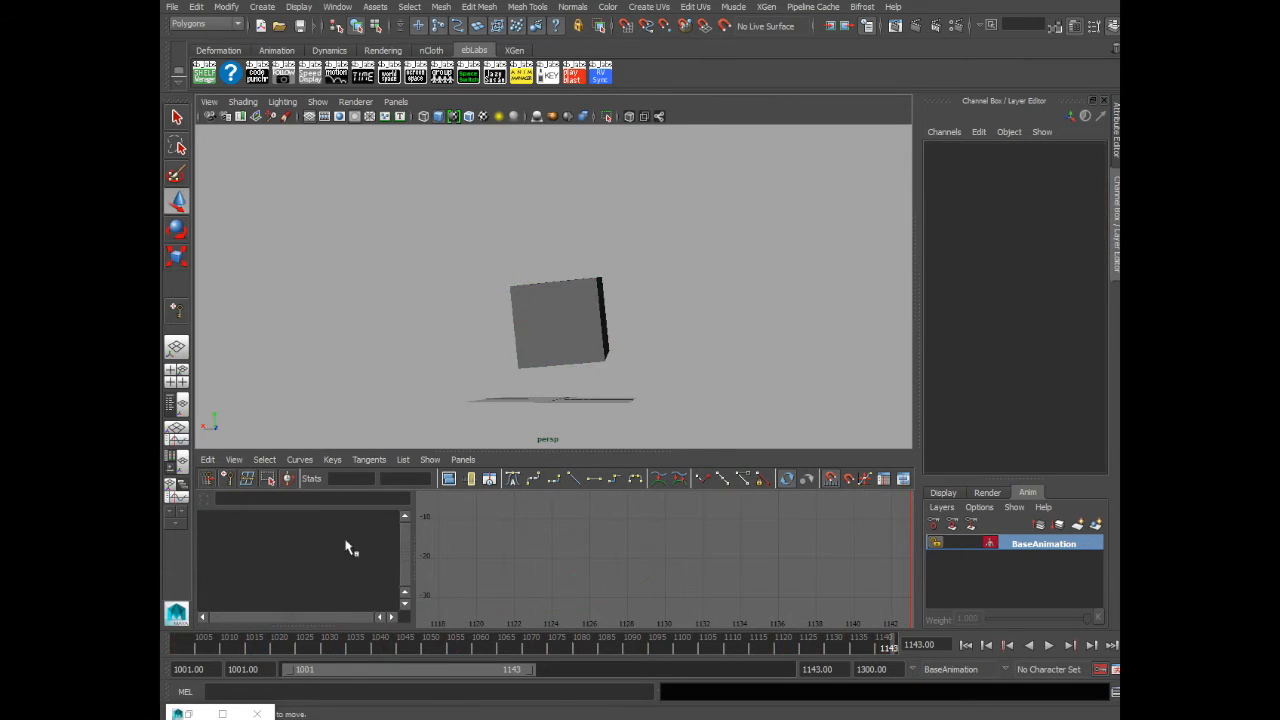
pyautogui.click(174, 645)
pyautogui.click(1048, 645)
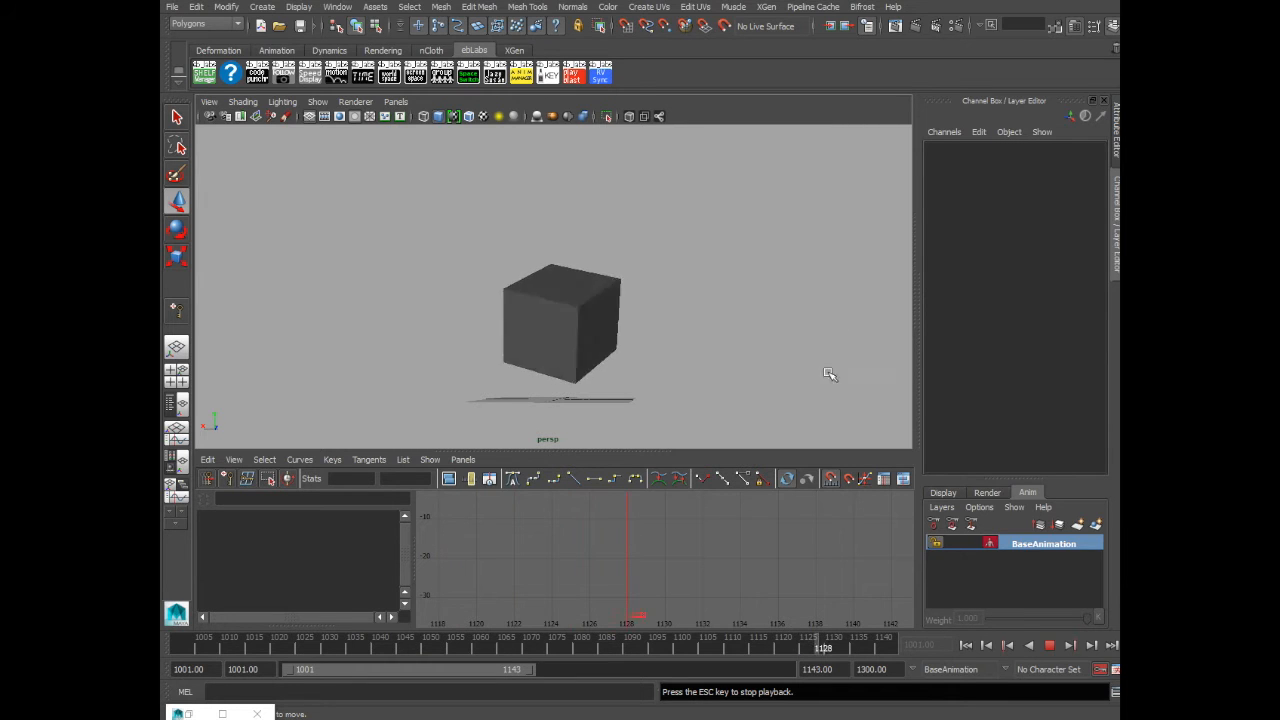
pyautogui.click(1049, 645)
# - Select the cube and display its Rotate X, Y and Z curves framed in the Graph Editor
pyautogui.click(604, 368)
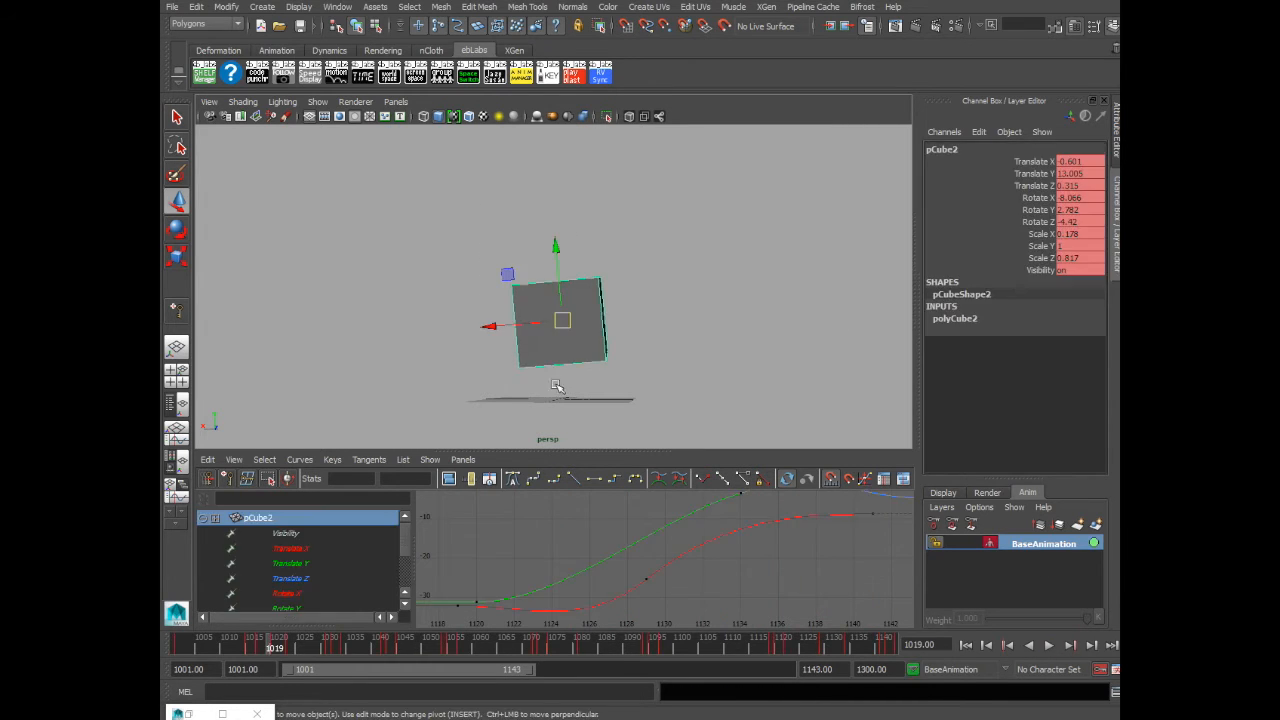
pyautogui.click(343, 592)
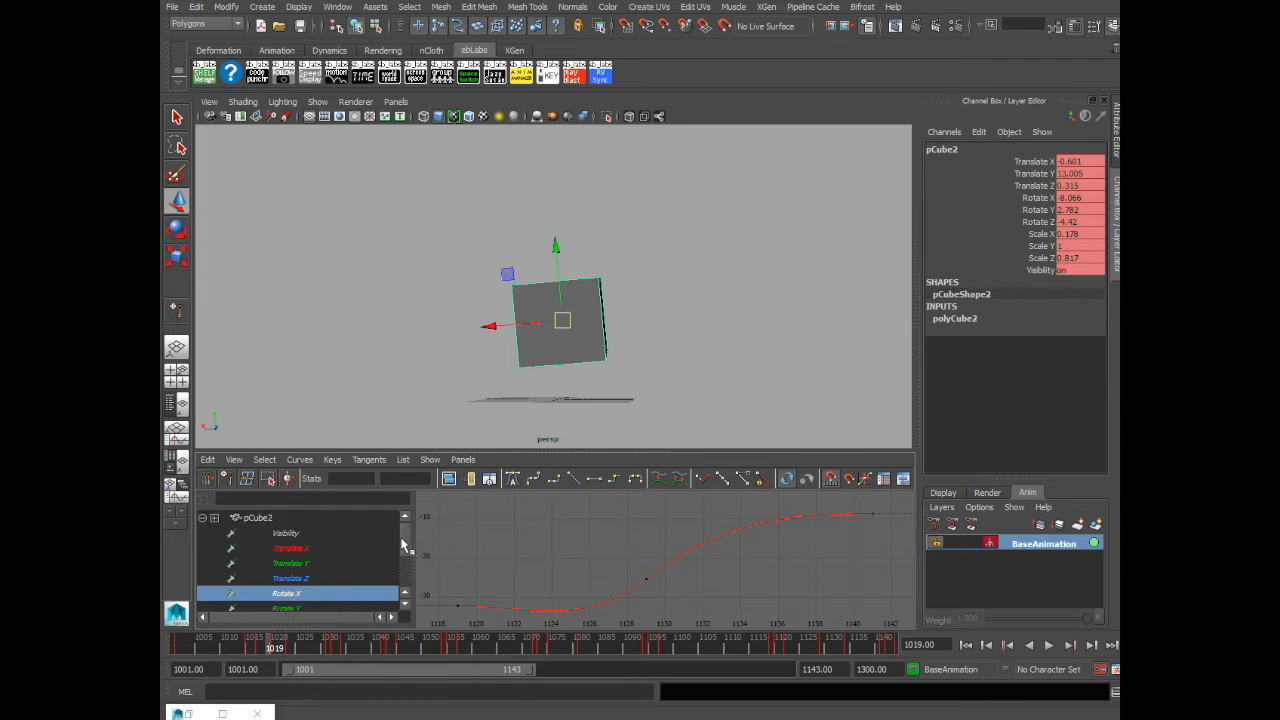
pyautogui.scroll(-2, 404, 545)
pyautogui.keyDown('shift'); pyautogui.click(330, 594); pyautogui.keyUp('shift')
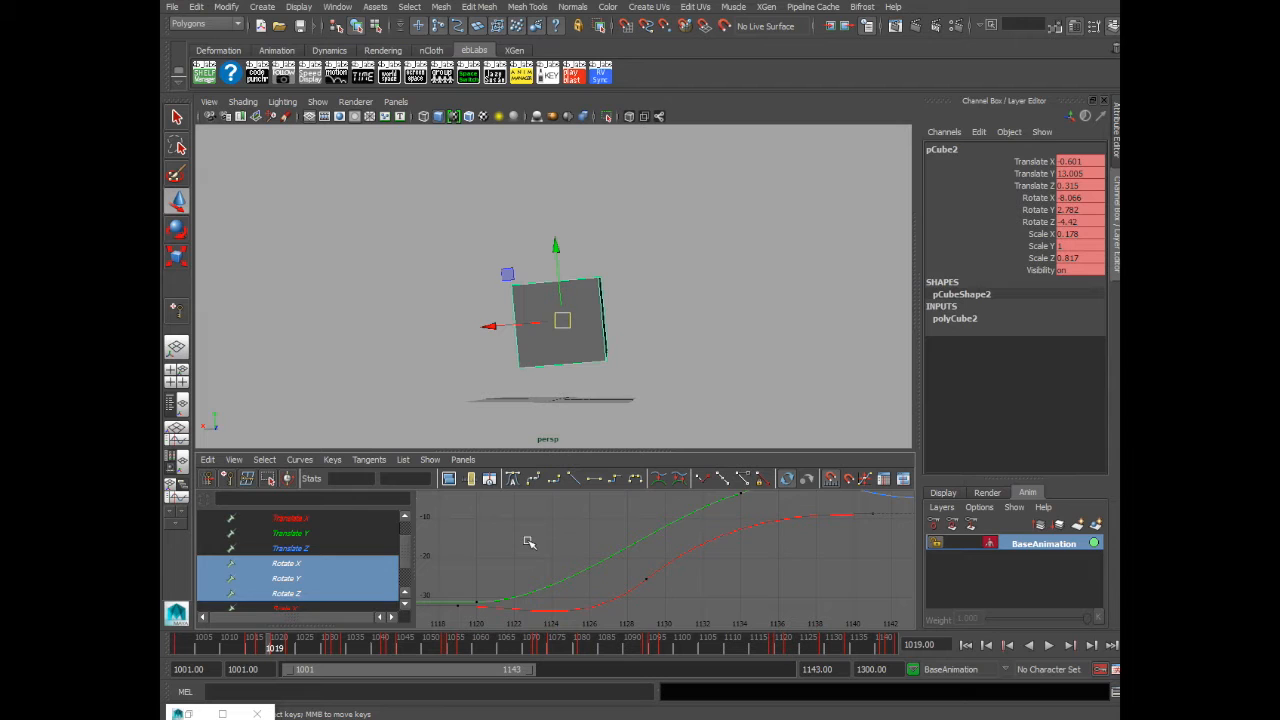
pyautogui.press('f')
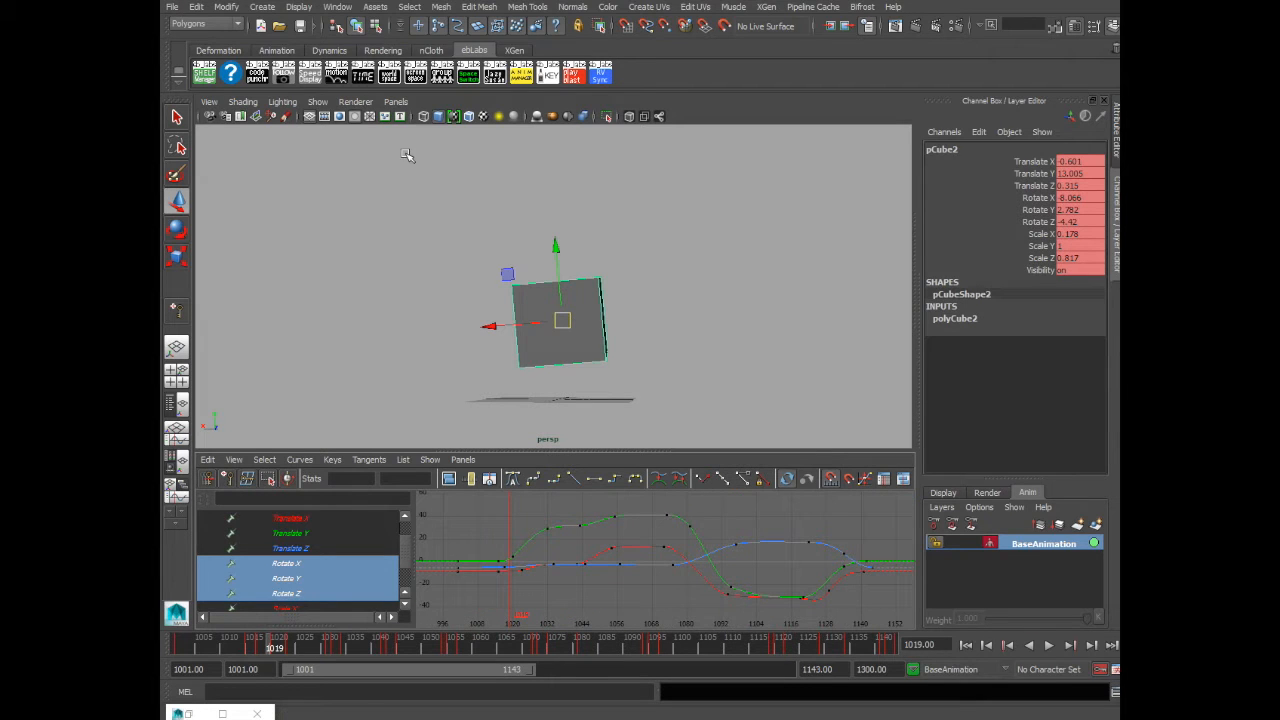
# - Play the animation and scrub to frame 1069 to review the motion
pyautogui.hotkey('alt', 'v')
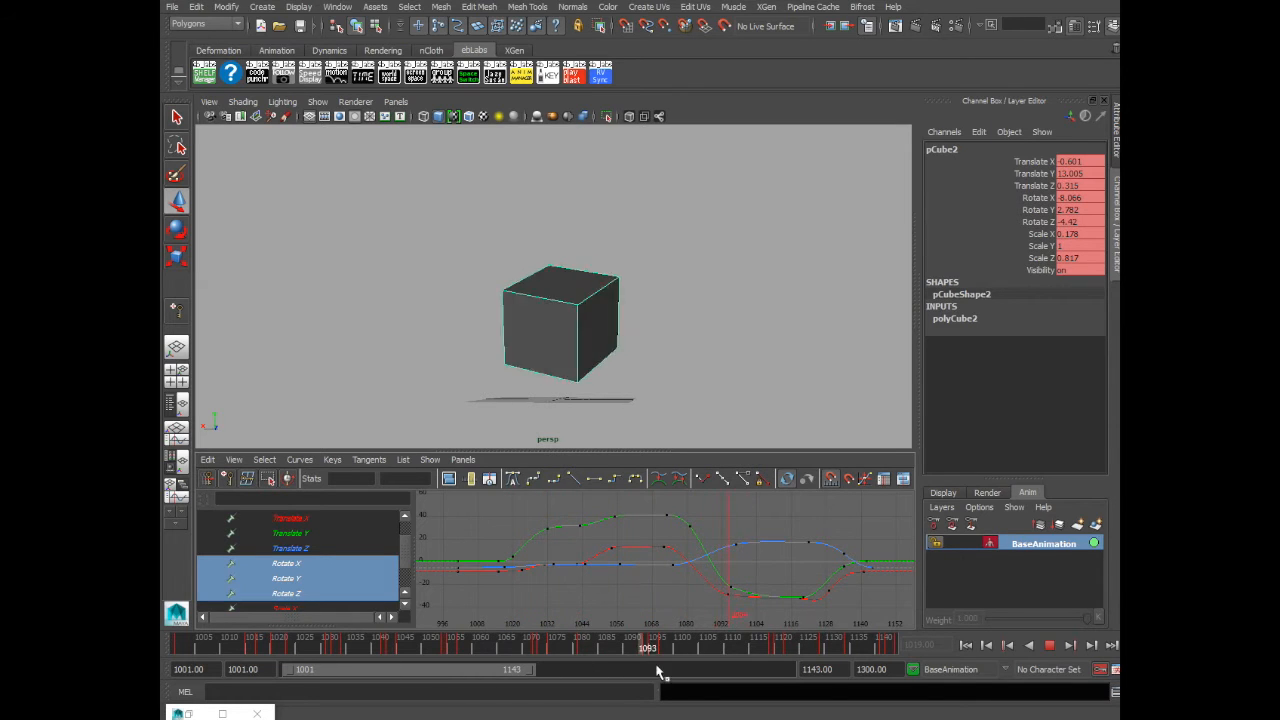
pyautogui.click(521, 648)
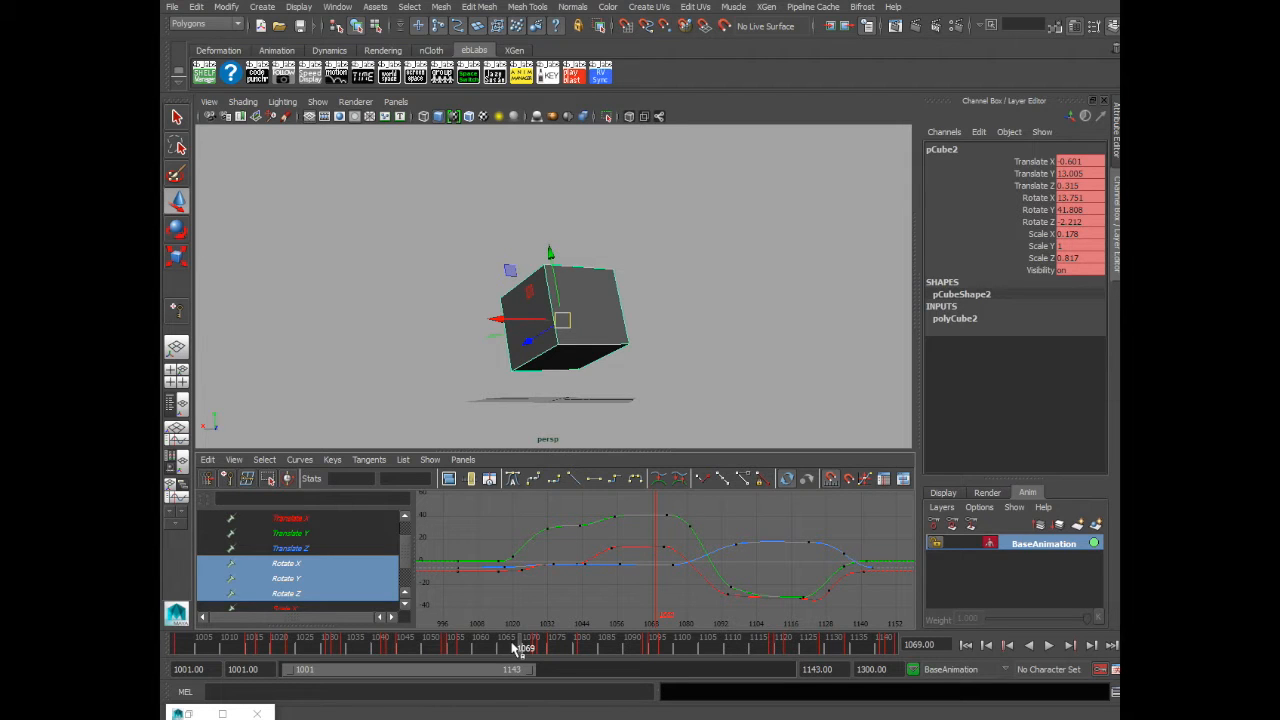
# - Insert a key on the Rotate Y curve at frame 1051 with the Insert Key tool
pyautogui.moveTo(295, 651); pyautogui.dragTo(437, 651)
pyautogui.moveTo(597, 513); pyautogui.dragTo(878, 604)
pyautogui.keyDown('alt'); pyautogui.keyDown('shift'); pyautogui.moveTo(873, 600); pyautogui.dragTo(646, 571, button='right'); pyautogui.keyUp('shift'); pyautogui.keyUp('alt')
pyautogui.moveTo(486, 518); pyautogui.dragTo(655, 528, button='middle')
pyautogui.hotkey('ctrl', 'z')
pyautogui.moveTo(482, 504); pyautogui.dragTo(638, 529)
pyautogui.press('f')
pyautogui.press('i')
pyautogui.middleClick(524, 536)
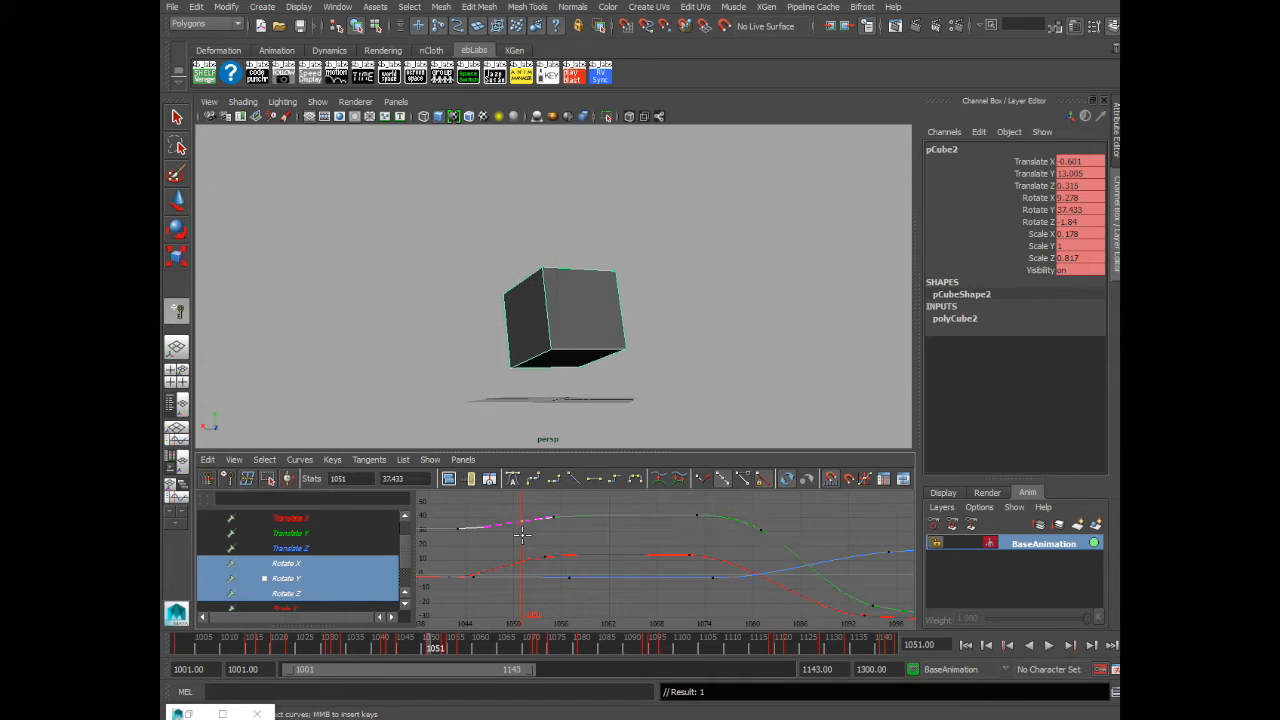
# - Try to reshape the Rotate Y curve around frame 1051 by moving and deleting keys, undoing those edits
pyautogui.moveTo(533, 533); pyautogui.dragTo(545, 527, button='middle')
pyautogui.press('w')
pyautogui.moveTo(528, 527); pyautogui.dragTo(527, 534)
pyautogui.moveTo(526, 532); pyautogui.dragTo(577, 553, button='middle')
pyautogui.hotkey('ctrl', 'z')
pyautogui.click(509, 515)
pyautogui.moveTo(509, 515); pyautogui.dragTo(601, 529)
pyautogui.press('f')
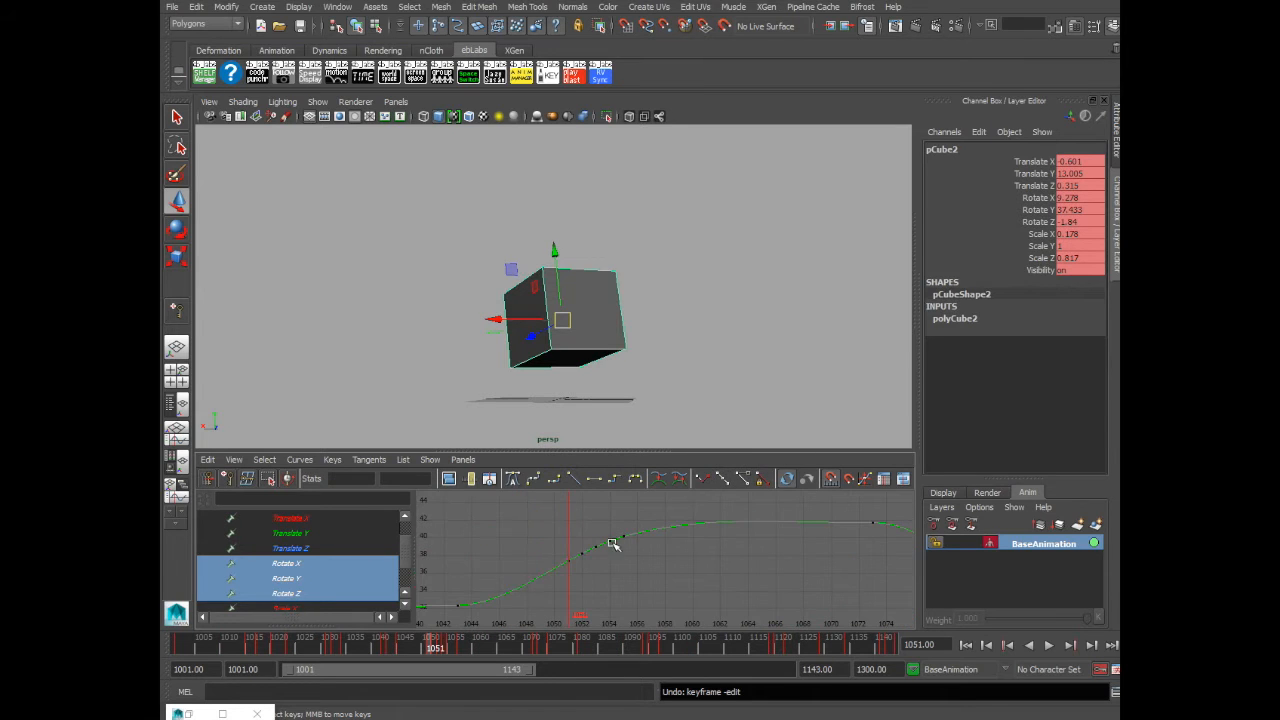
pyautogui.moveTo(577, 577); pyautogui.dragTo(578, 579)
pyautogui.press('Delete')
pyautogui.click(583, 555)
pyautogui.moveTo(575, 566); pyautogui.dragTo(611, 543, button='middle')
pyautogui.click(632, 578)
pyautogui.moveTo(421, 652)
pyautogui.mouseDown()
pyautogui.moveTo(458, 650)
pyautogui.moveTo(420, 652)
pyautogui.moveTo(445, 650)
pyautogui.mouseUp()
pyautogui.hotkey('ctrl', 'z')
pyautogui.hotkey('ctrl', 'z')
pyautogui.hotkey('ctrl', 'z')
pyautogui.hotkey('ctrl', 'z')
pyautogui.hotkey('ctrl', 'z')
pyautogui.hotkey('ctrl', 'z')
pyautogui.hotkey('ctrl', 'z')
pyautogui.hotkey('ctrl', 'z')
pyautogui.hotkey('ctrl', 'z')
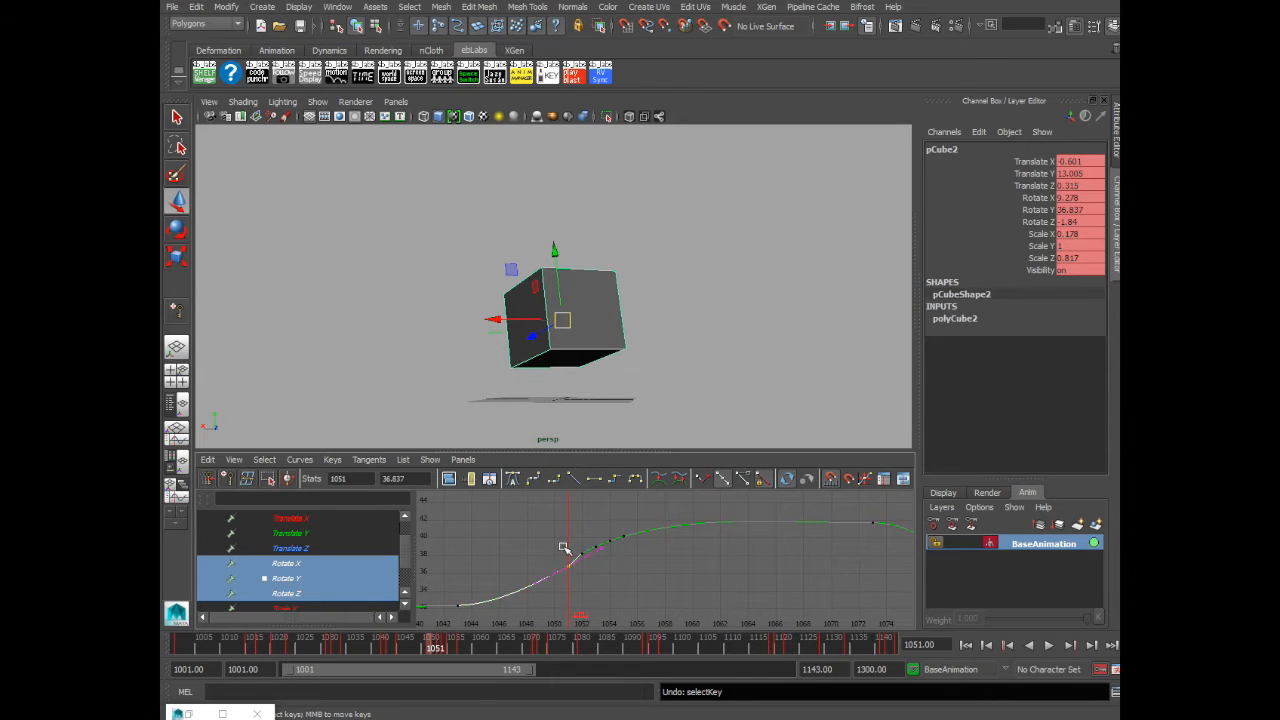
pyautogui.click(563, 548)
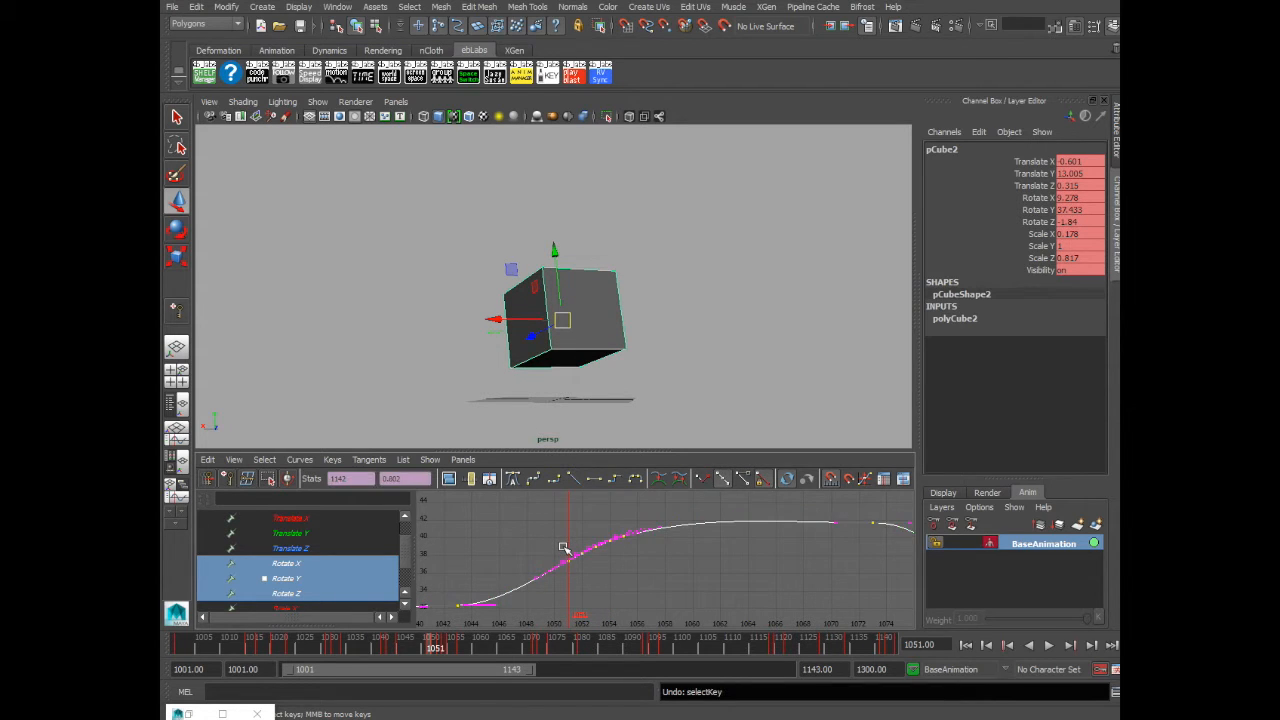
pyautogui.hotkey('ctrl', 'z')
# - Frame all the rotate curves in the Graph Editor
pyautogui.moveTo(543, 531); pyautogui.dragTo(616, 579)
pyautogui.click(697, 555)
pyautogui.press('a')
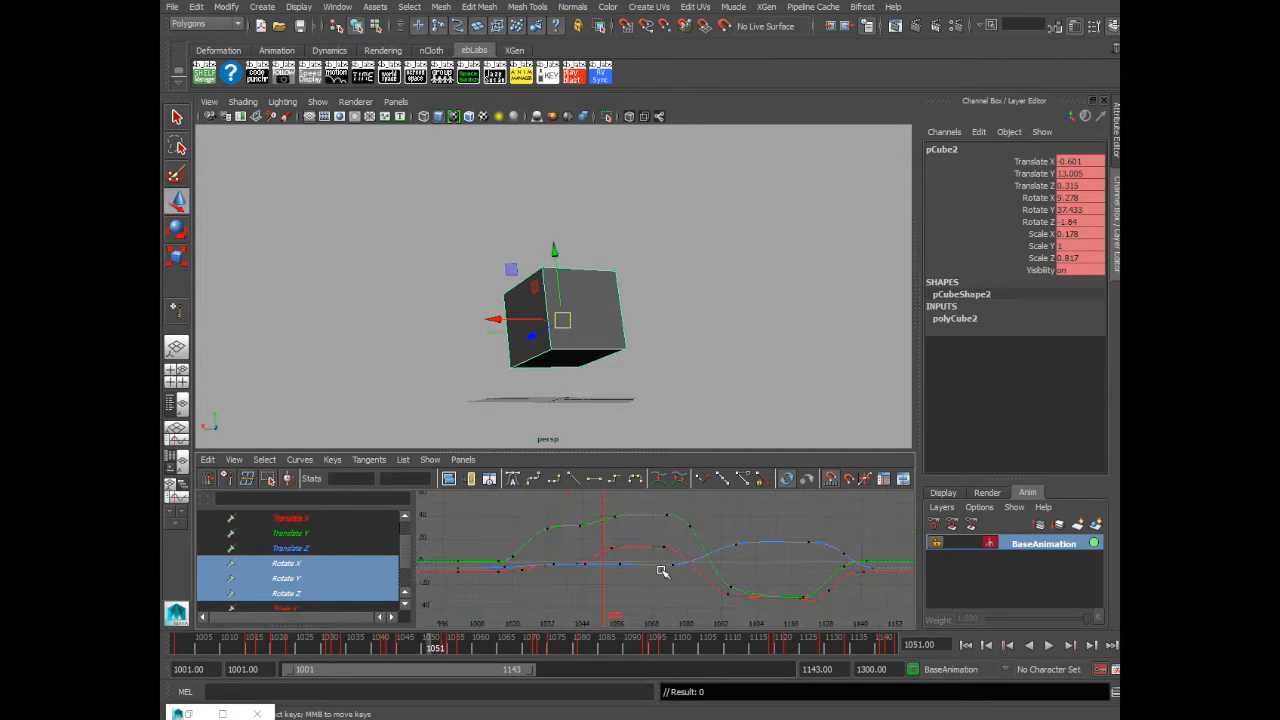
# - Create a new animation layer from the selected cube and rename it shake
pyautogui.click(523, 217)
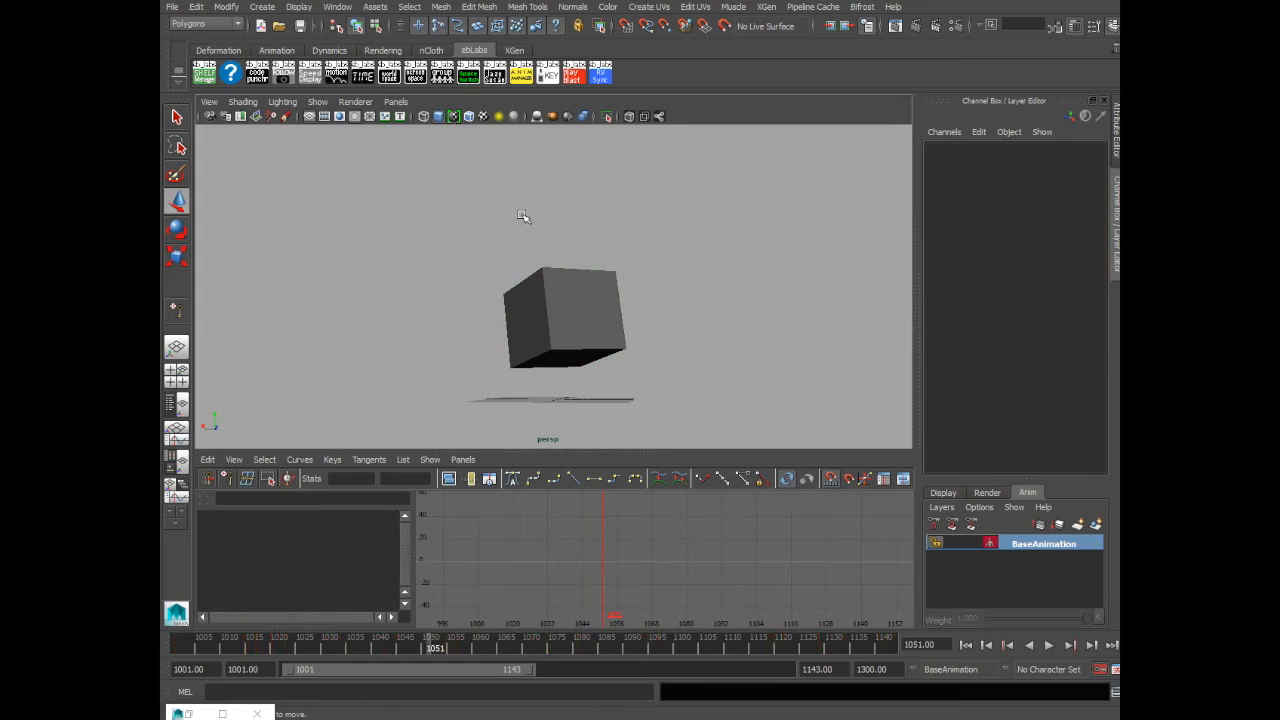
pyautogui.click(595, 299)
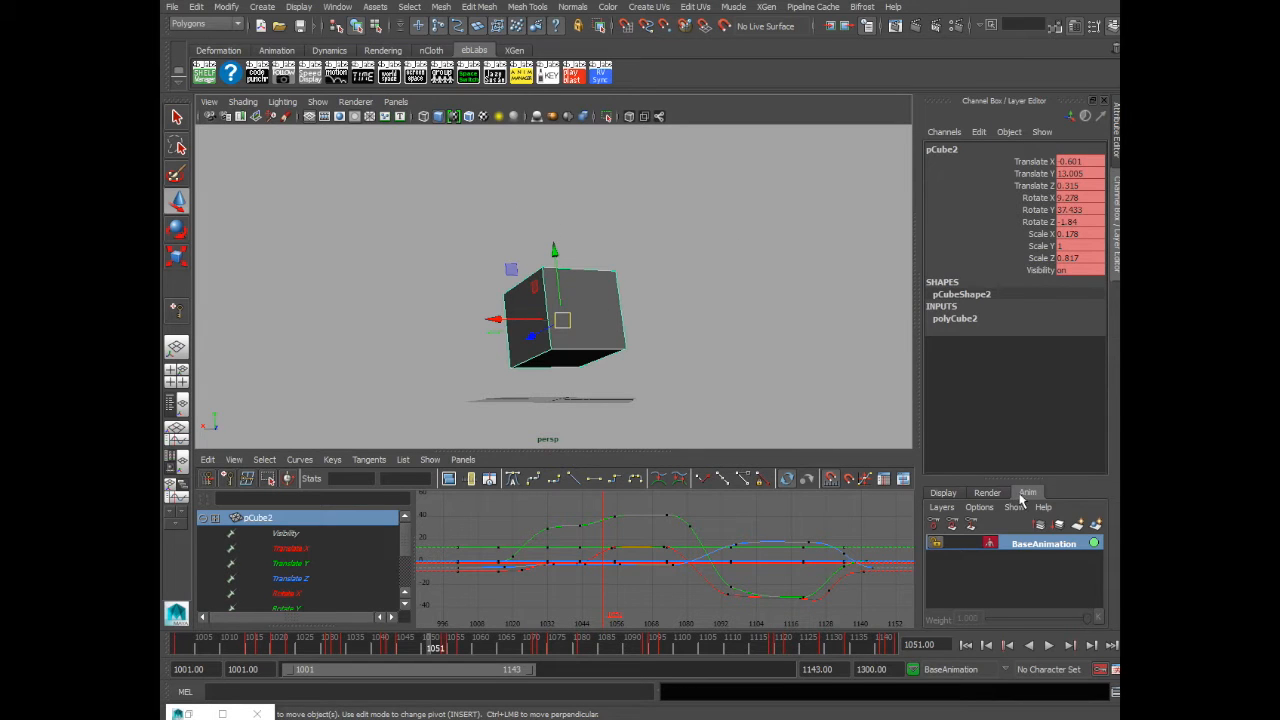
pyautogui.click(1094, 524)
pyautogui.doubleClick(1035, 542)
pyautogui.write('shake')
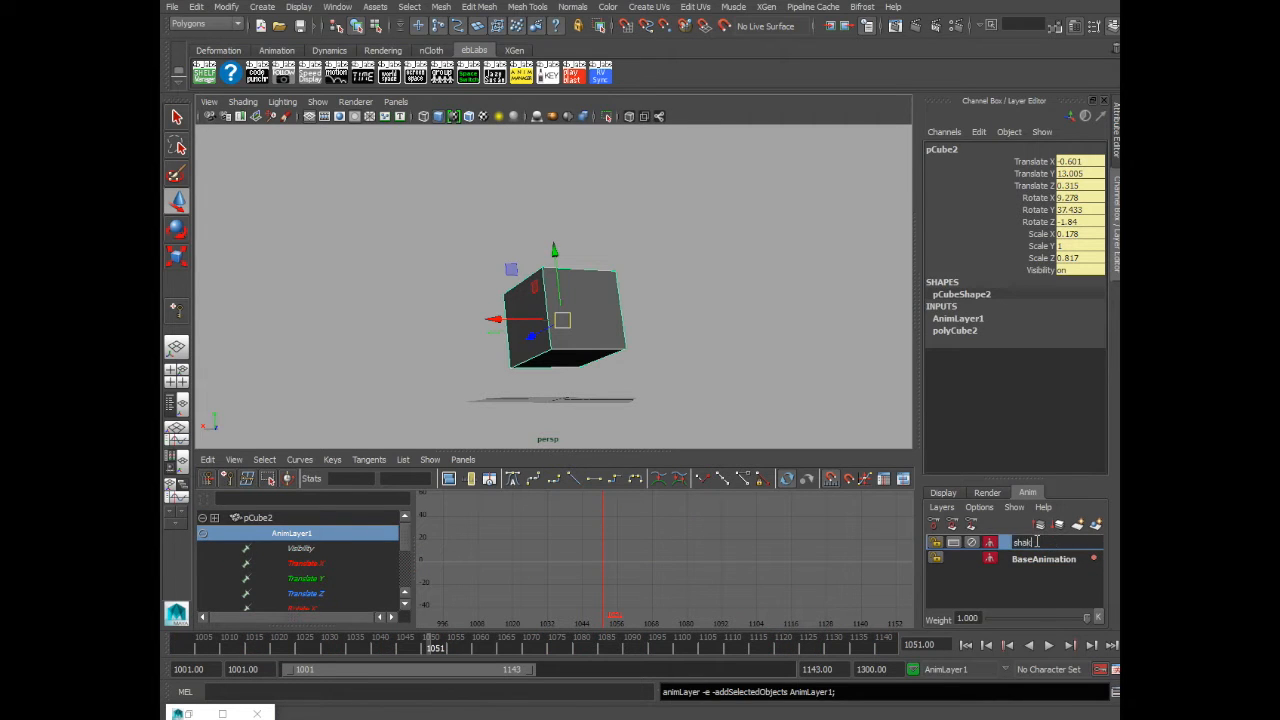
pyautogui.press('Return')
# - Select the cube's Rotate X, Y and Z channels on the shake layer and go to the start frame
pyautogui.click(692, 214)
pyautogui.click(557, 290)
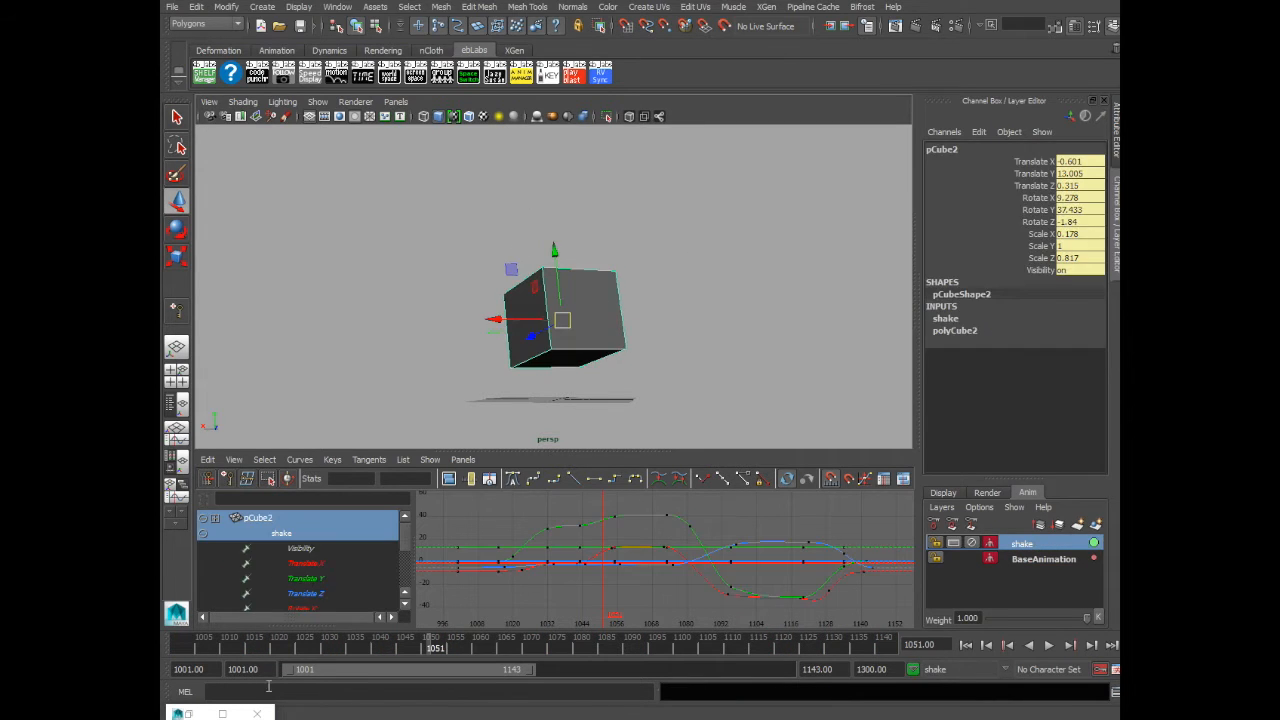
pyautogui.moveTo(402, 535); pyautogui.dragTo(406, 549)
pyautogui.click(314, 566)
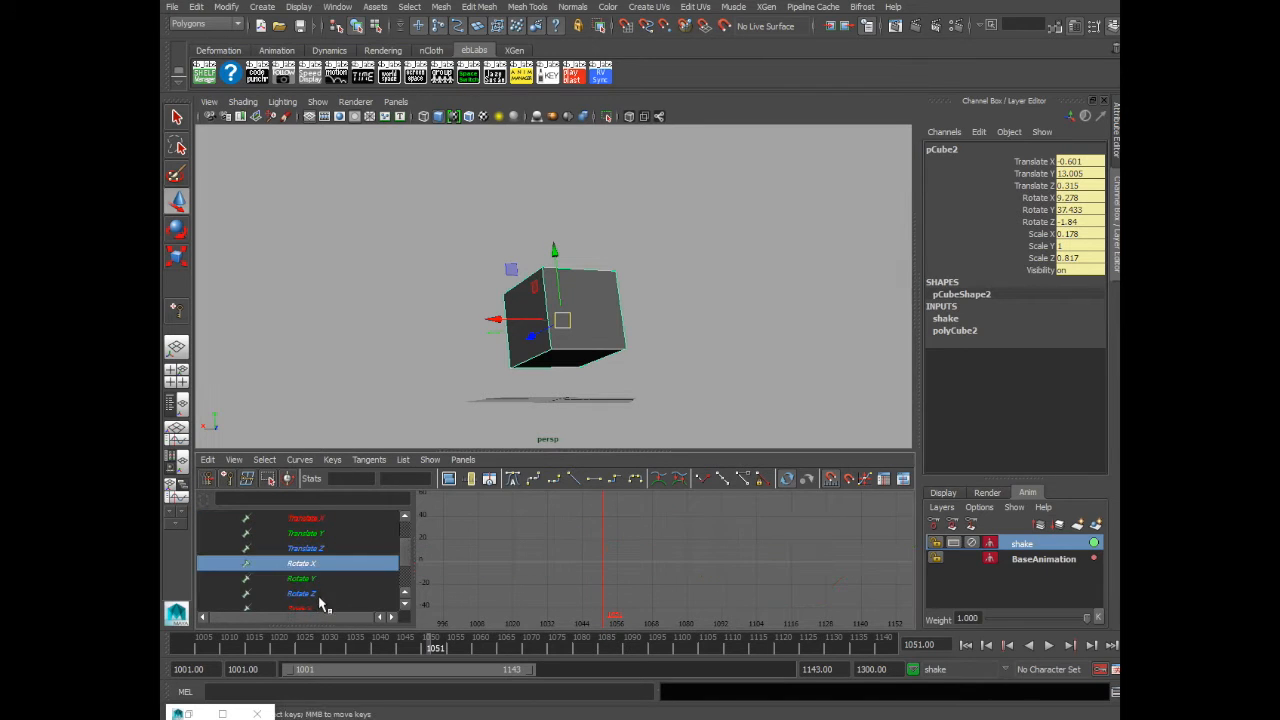
pyautogui.keyDown('shift'); pyautogui.click(319, 597); pyautogui.keyUp('shift')
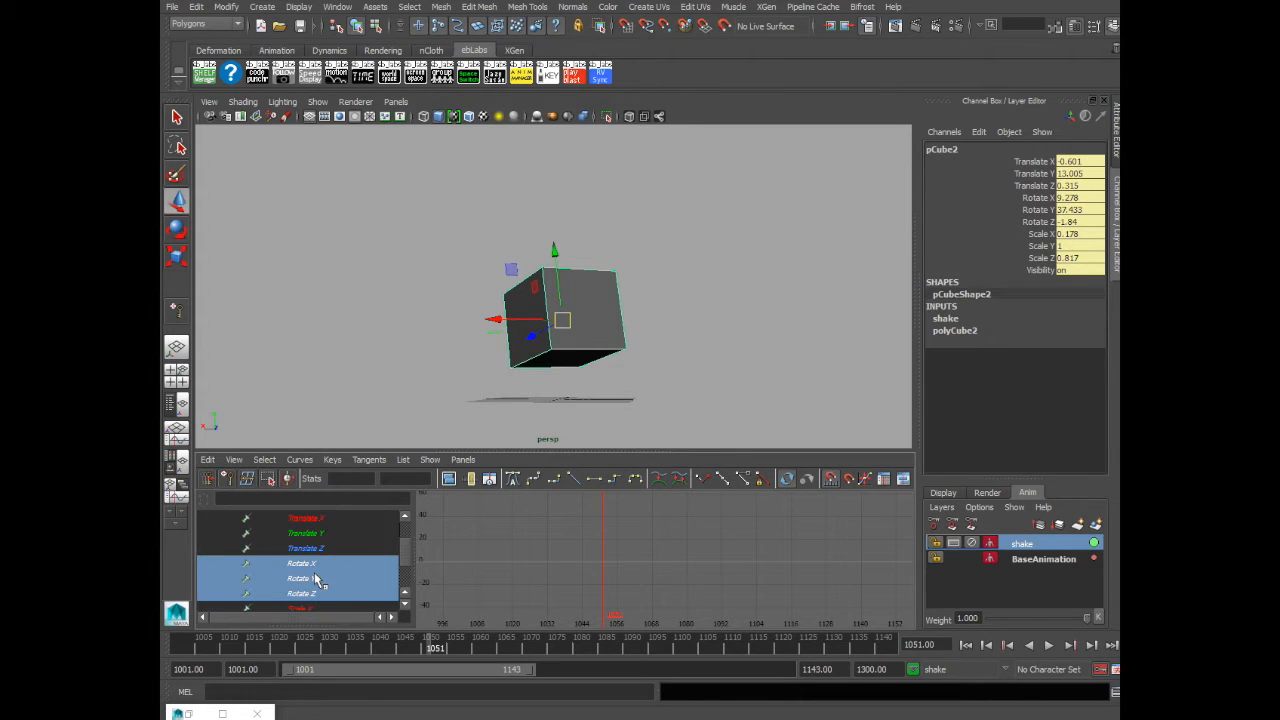
pyautogui.moveTo(405, 652); pyautogui.dragTo(186, 649)
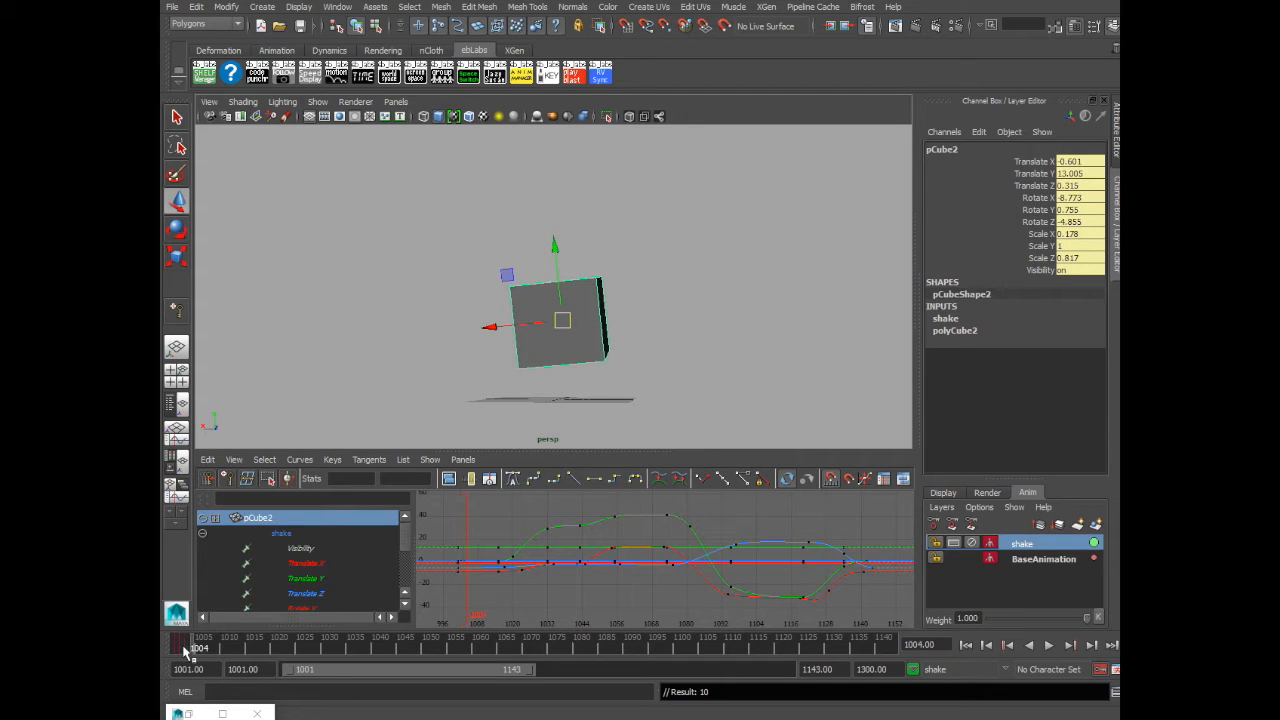
pyautogui.hotkey('alt', '.')
pyautogui.hotkey('alt', '.')
pyautogui.click(1044, 544)
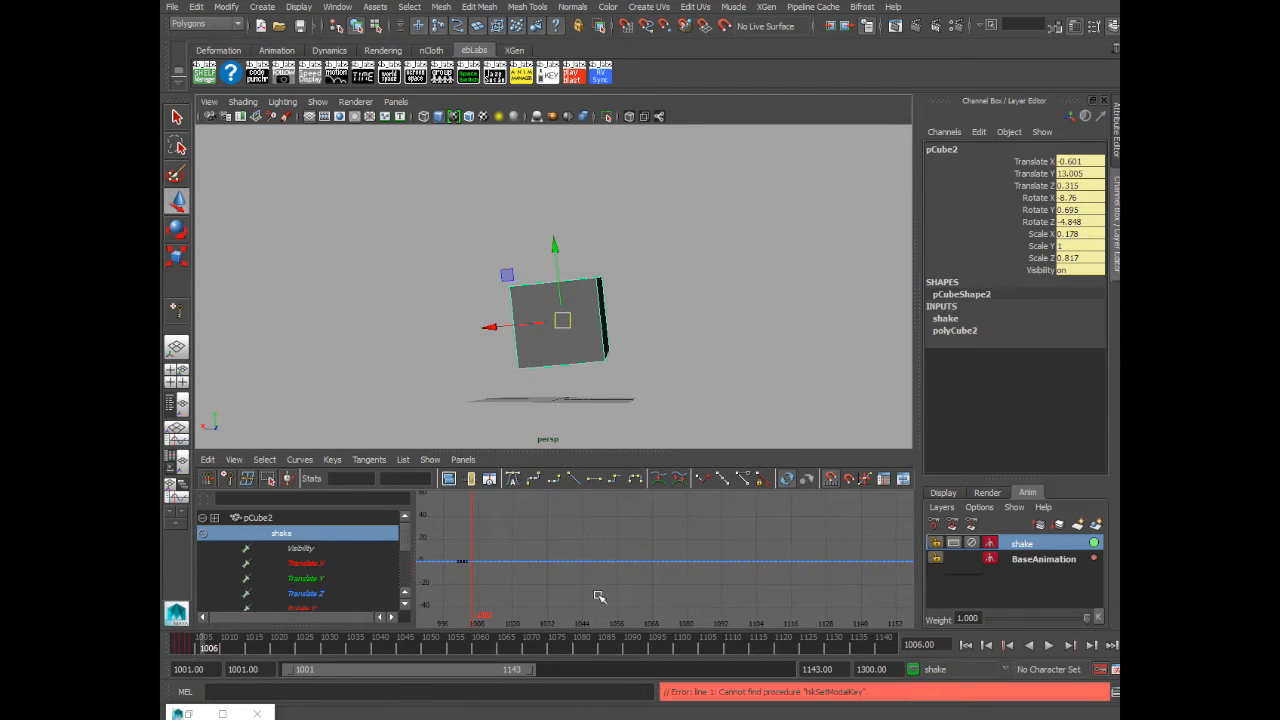
pyautogui.click(203, 647)
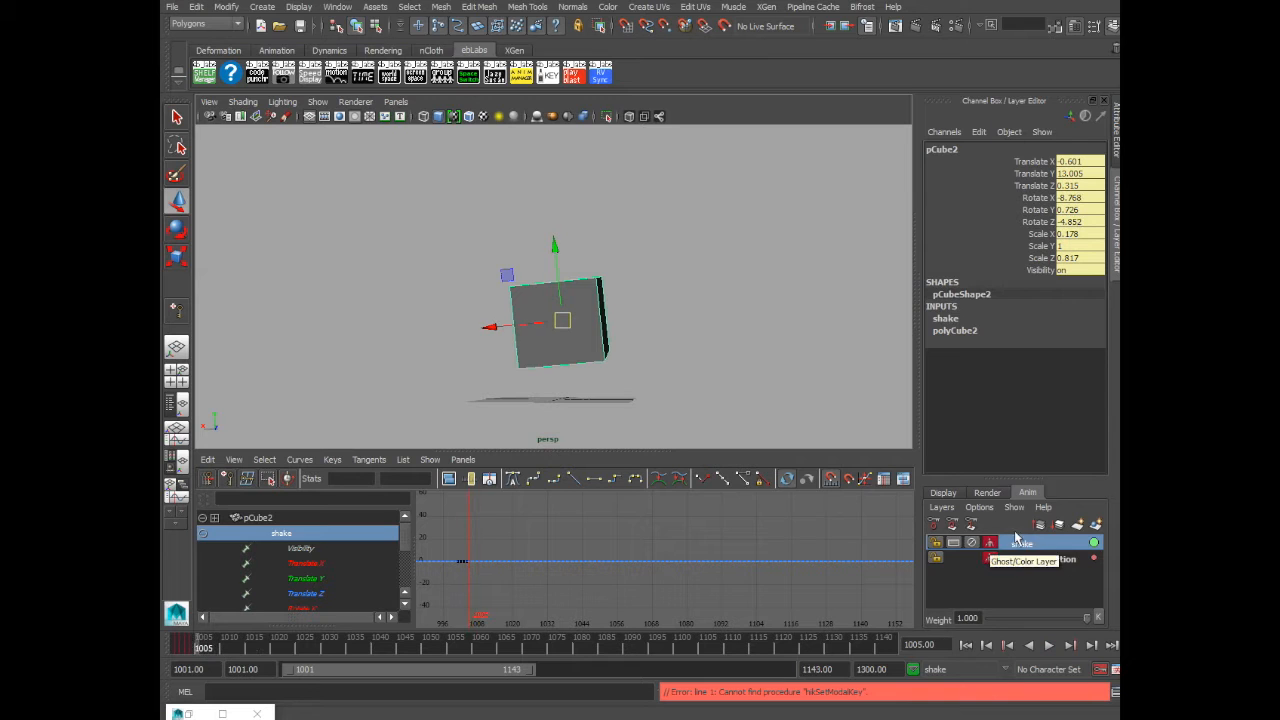
# - Set rotation keys on the shake layer on each successive frame from 1001 onward
pyautogui.moveTo(437, 551); pyautogui.dragTo(503, 583)
pyautogui.press('f')
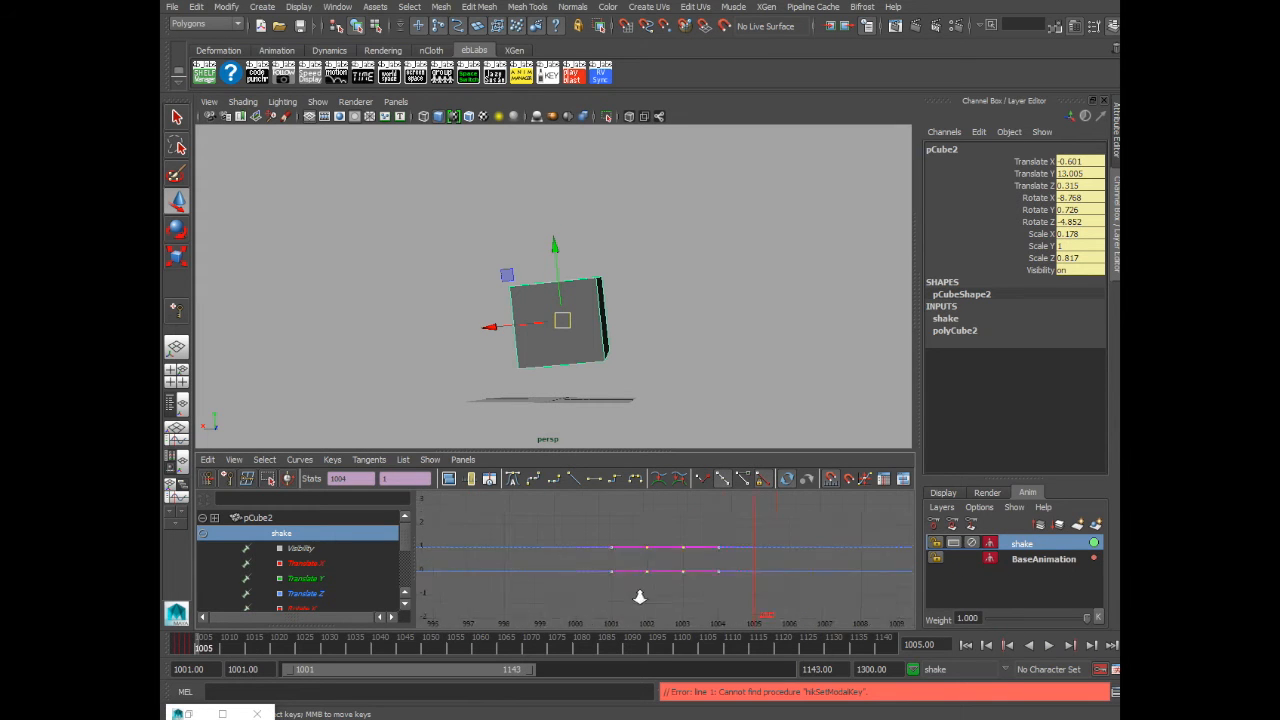
pyautogui.press('s')
pyautogui.hotkey('alt', '.')
pyautogui.press('s')
pyautogui.hotkey('alt', '.')
pyautogui.press('s')
pyautogui.hotkey('alt', '.')
pyautogui.press('s')
pyautogui.hotkey('alt', '.')
pyautogui.press('s')
pyautogui.hotkey('alt', '.')
pyautogui.press('s')
pyautogui.hotkey('alt', '.')
pyautogui.press('s')
pyautogui.hotkey('alt', '.')
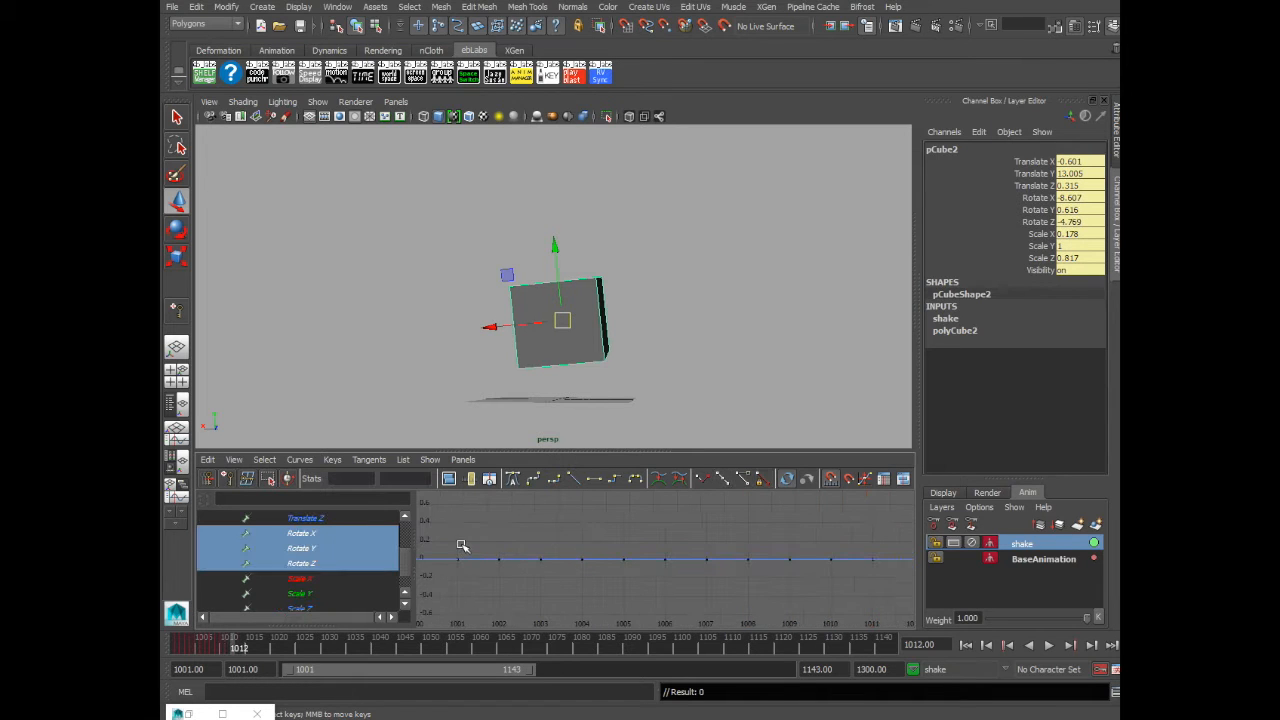
# - Offset alternating Rotate X keys up and down on the shake layer to create a jitter
pyautogui.click(310, 536)
pyautogui.moveTo(483, 550); pyautogui.dragTo(630, 567)
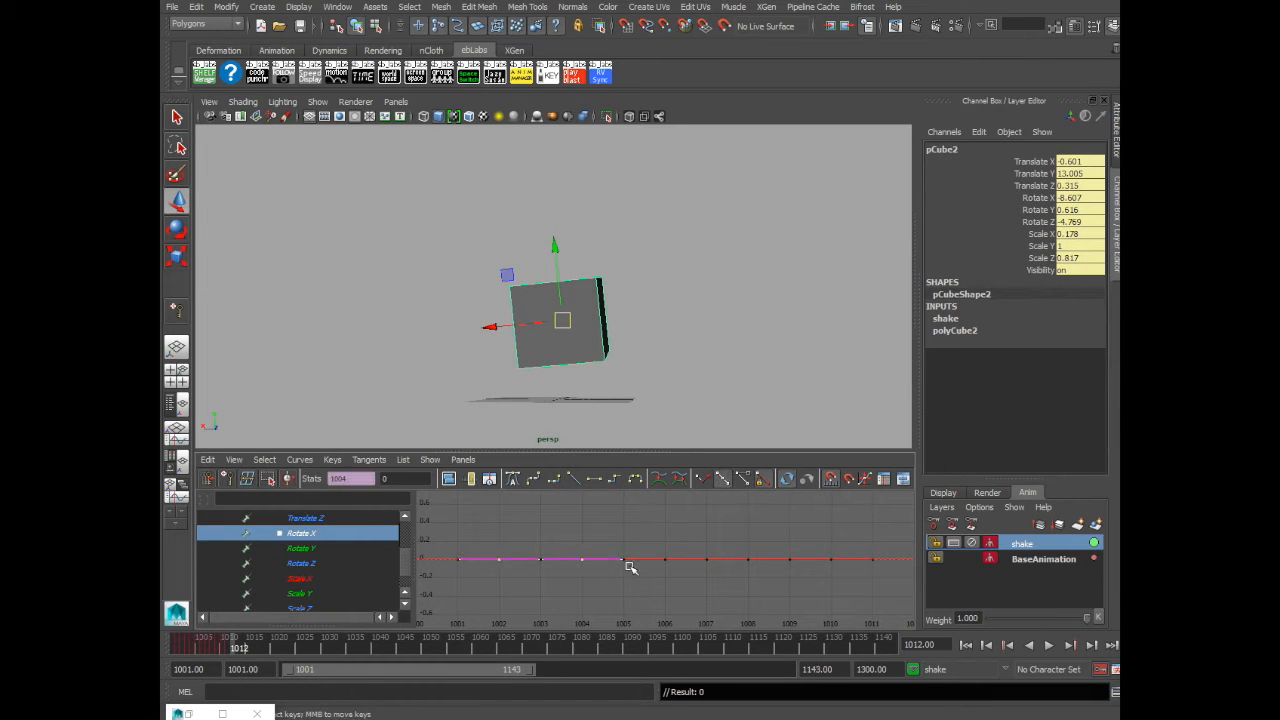
pyautogui.keyDown('shift'); pyautogui.moveTo(755, 573); pyautogui.dragTo(764, 577); pyautogui.keyUp('shift')
pyautogui.keyDown('shift'); pyautogui.moveTo(821, 550); pyautogui.dragTo(842, 577); pyautogui.keyUp('shift')
pyautogui.keyDown('shift'); pyautogui.moveTo(803, 562); pyautogui.dragTo(809, 538, button='middle'); pyautogui.keyUp('shift')
pyautogui.moveTo(627, 583); pyautogui.dragTo(627, 584, button='middle')
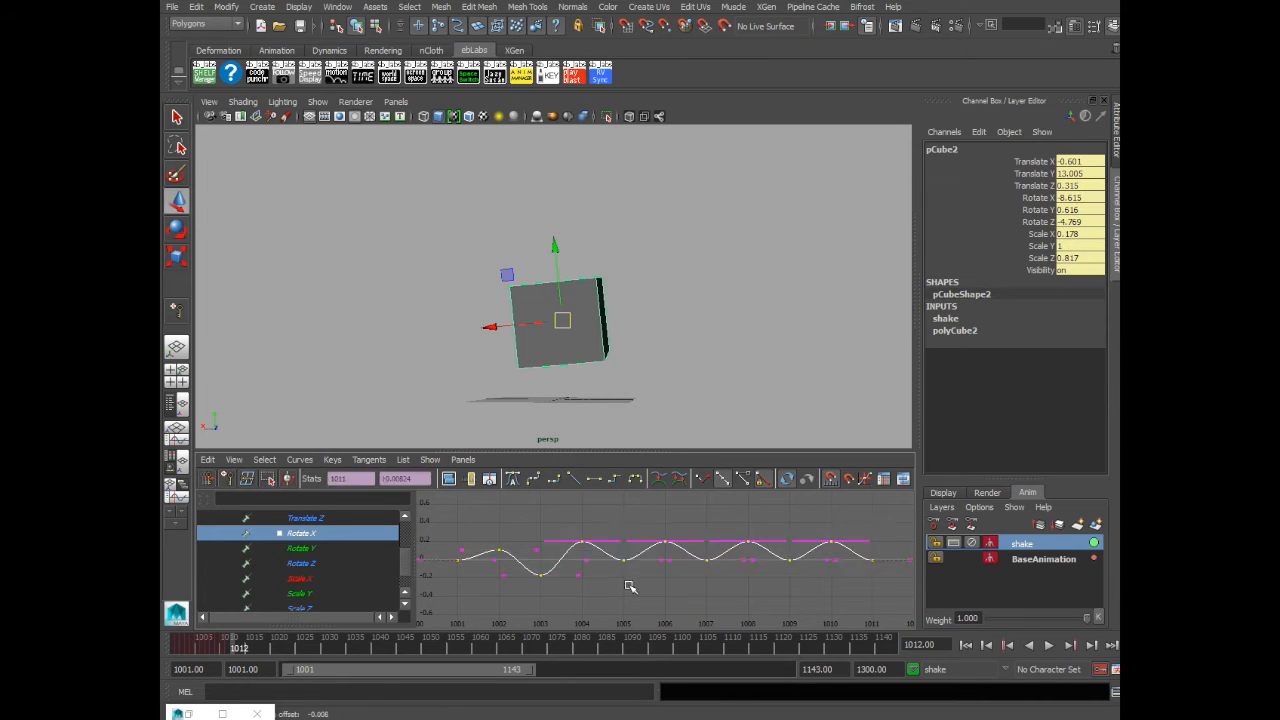
pyautogui.keyDown('shift'); pyautogui.moveTo(570, 530); pyautogui.dragTo(596, 556); pyautogui.keyUp('shift')
pyautogui.keyDown('shift'); pyautogui.moveTo(614, 533); pyautogui.dragTo(614, 529, button='middle'); pyautogui.keyUp('shift')
pyautogui.keyDown('shift'); pyautogui.moveTo(694, 582); pyautogui.dragTo(723, 608); pyautogui.keyUp('shift')
pyautogui.keyDown('shift'); pyautogui.moveTo(820, 610); pyautogui.dragTo(820, 577, button='middle'); pyautogui.keyUp('shift')
# - Offset alternating Rotate Y keys up and down to create a jitter
pyautogui.click(303, 548)
pyautogui.keyDown('shift'); pyautogui.moveTo(499, 562); pyautogui.dragTo(499, 538, button='middle'); pyautogui.keyUp('shift')
pyautogui.moveTo(528, 548); pyautogui.dragTo(548, 572)
pyautogui.moveTo(652, 548); pyautogui.dragTo(676, 572)
pyautogui.keyDown('shift'); pyautogui.moveTo(660, 560); pyautogui.dragTo(660, 520, button='middle'); pyautogui.keyUp('shift')
pyautogui.moveTo(820, 548); pyautogui.dragTo(842, 573)
pyautogui.keyDown('shift'); pyautogui.moveTo(837, 585); pyautogui.dragTo(837, 577, button='middle'); pyautogui.keyUp('shift')
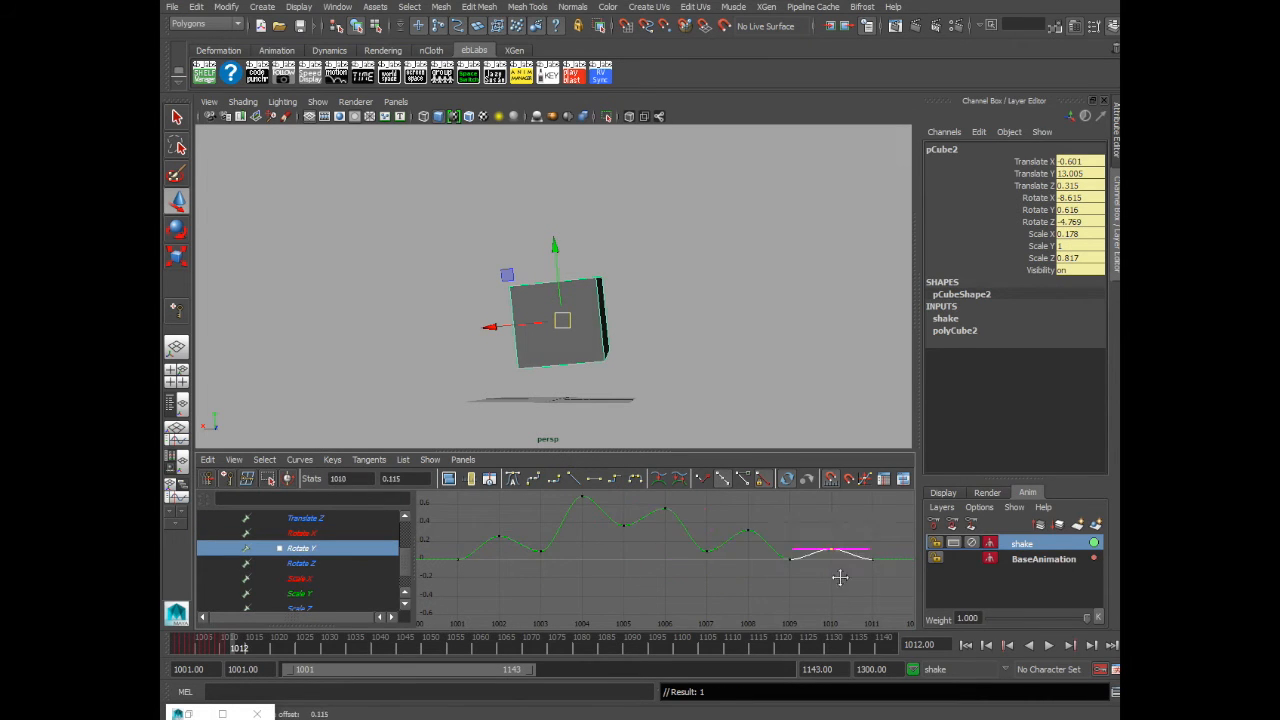
# - Offset alternating Rotate Z keys up and down to create a jitter
pyautogui.click(303, 563)
pyautogui.keyDown('shift'); pyautogui.moveTo(551, 579); pyautogui.dragTo(551, 571, button='middle'); pyautogui.keyUp('shift')
pyautogui.moveTo(738, 548); pyautogui.dragTo(760, 572)
pyautogui.keyDown('shift'); pyautogui.moveTo(764, 567); pyautogui.dragTo(764, 538, button='middle'); pyautogui.keyUp('shift')
pyautogui.hotkey('ctrl', 'z')
pyautogui.moveTo(779, 548); pyautogui.dragTo(801, 571)
pyautogui.keyDown('shift'); pyautogui.moveTo(801, 567); pyautogui.dragTo(801, 510, button='middle'); pyautogui.keyUp('shift')
pyautogui.moveTo(823, 543); pyautogui.dragTo(843, 578)
pyautogui.keyDown('shift'); pyautogui.moveTo(843, 580); pyautogui.dragTo(843, 599, button='middle'); pyautogui.keyUp('shift')
pyautogui.click(737, 584)
# - Play back the animation from the start to review the shake
pyautogui.click(181, 645)
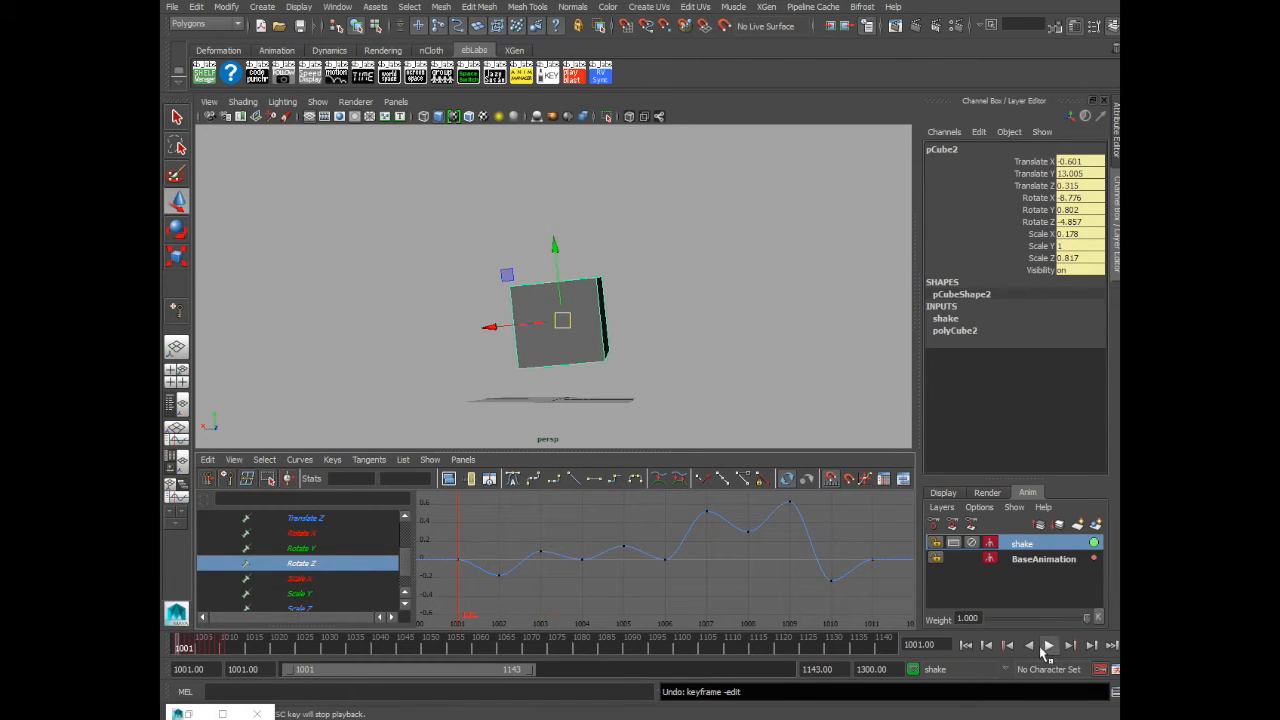
pyautogui.click(1040, 645)
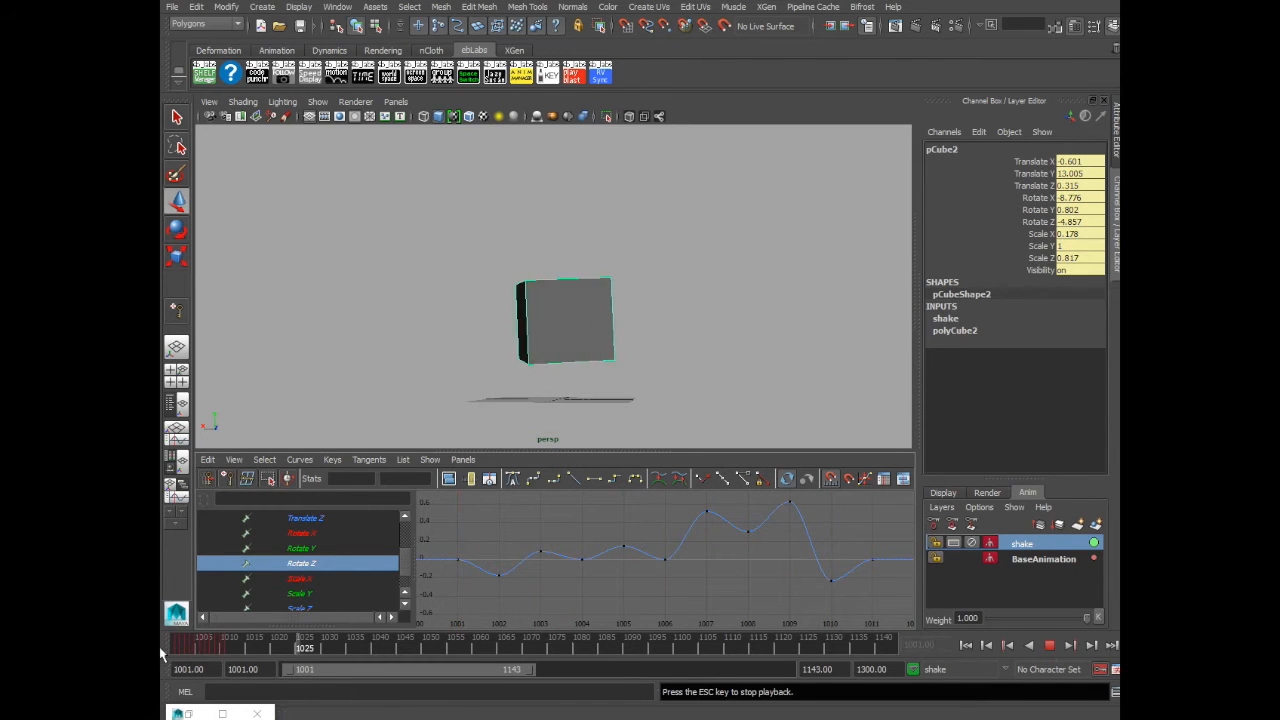
pyautogui.click(1049, 645)
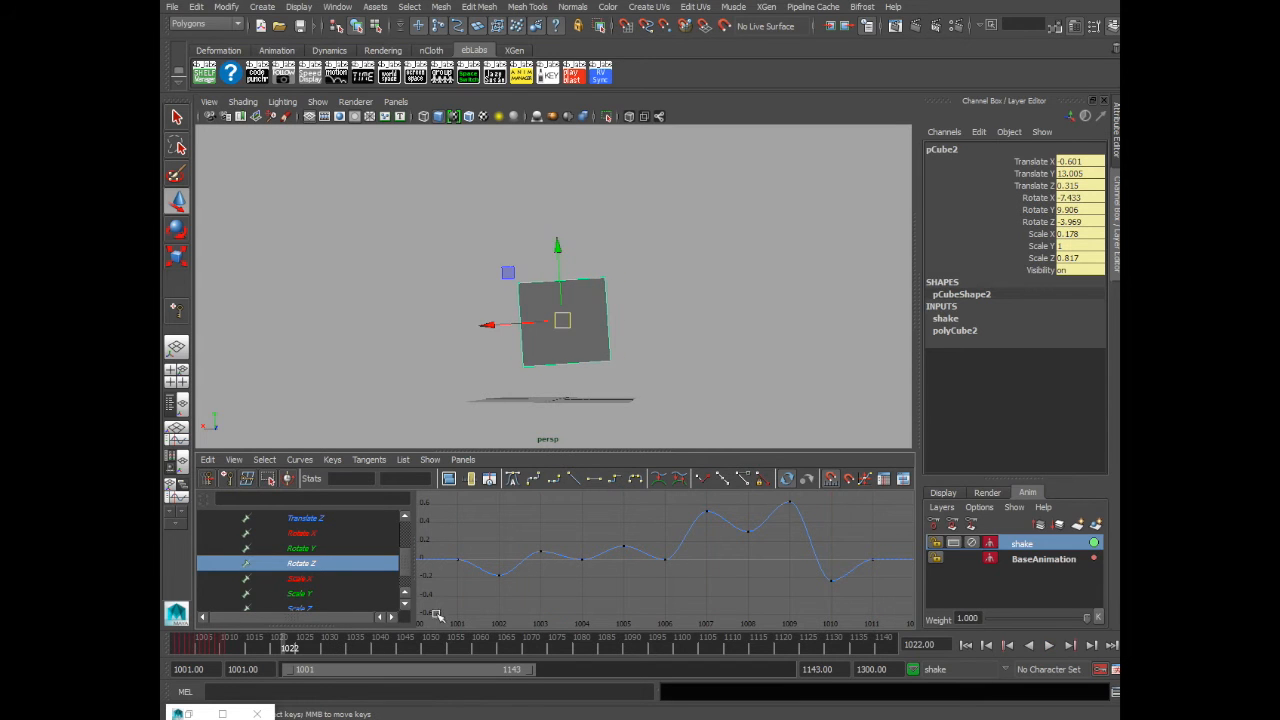
pyautogui.click(181, 645)
# - Set the pre- and post-infinity of the shake layer's rotate curves to Cycle
pyautogui.keyDown('shift'); pyautogui.click(292, 533); pyautogui.keyUp('shift')
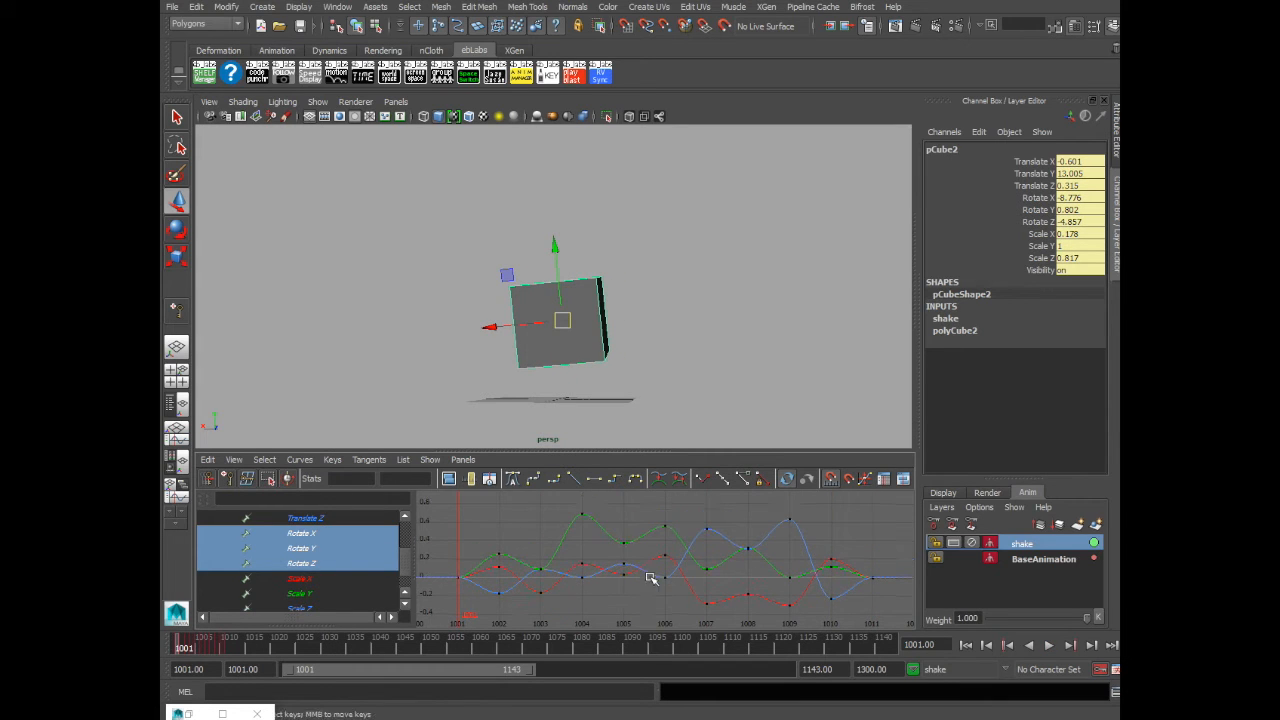
pyautogui.click(300, 459)
pyautogui.moveTo(368, 170)
pyautogui.click(445, 176)
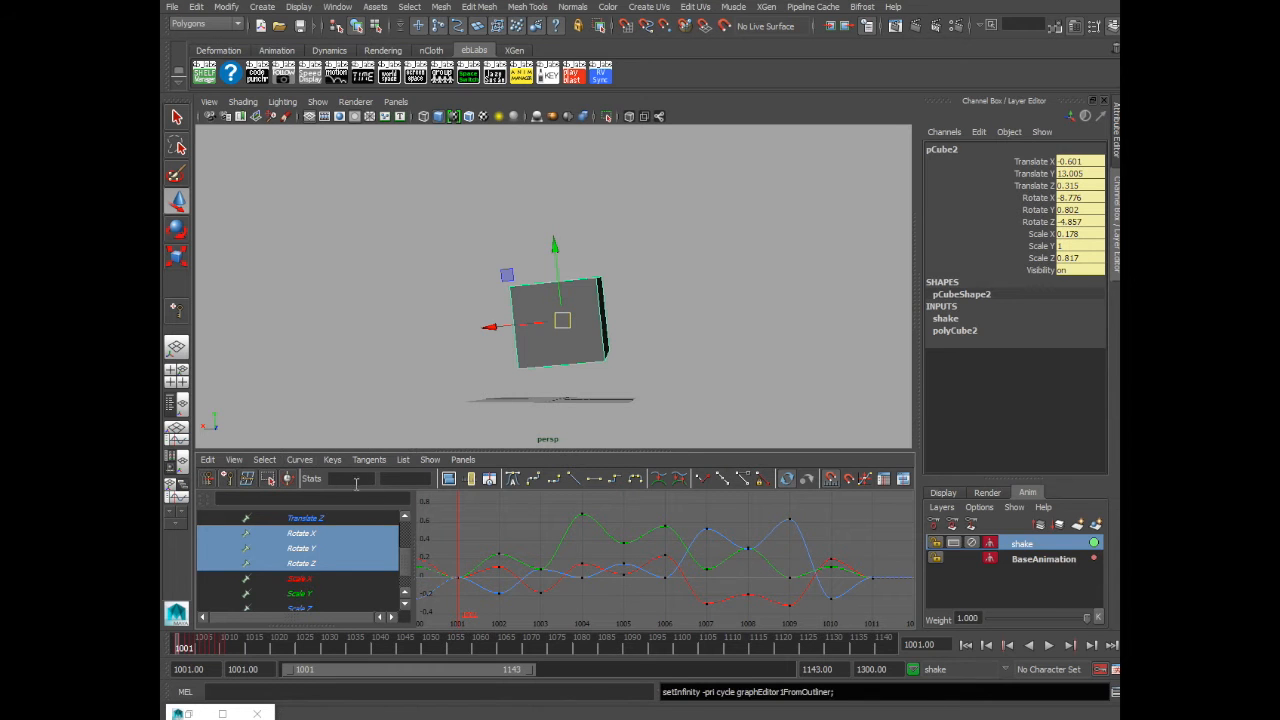
pyautogui.click(298, 460)
pyautogui.moveTo(323, 182)
pyautogui.click(445, 190)
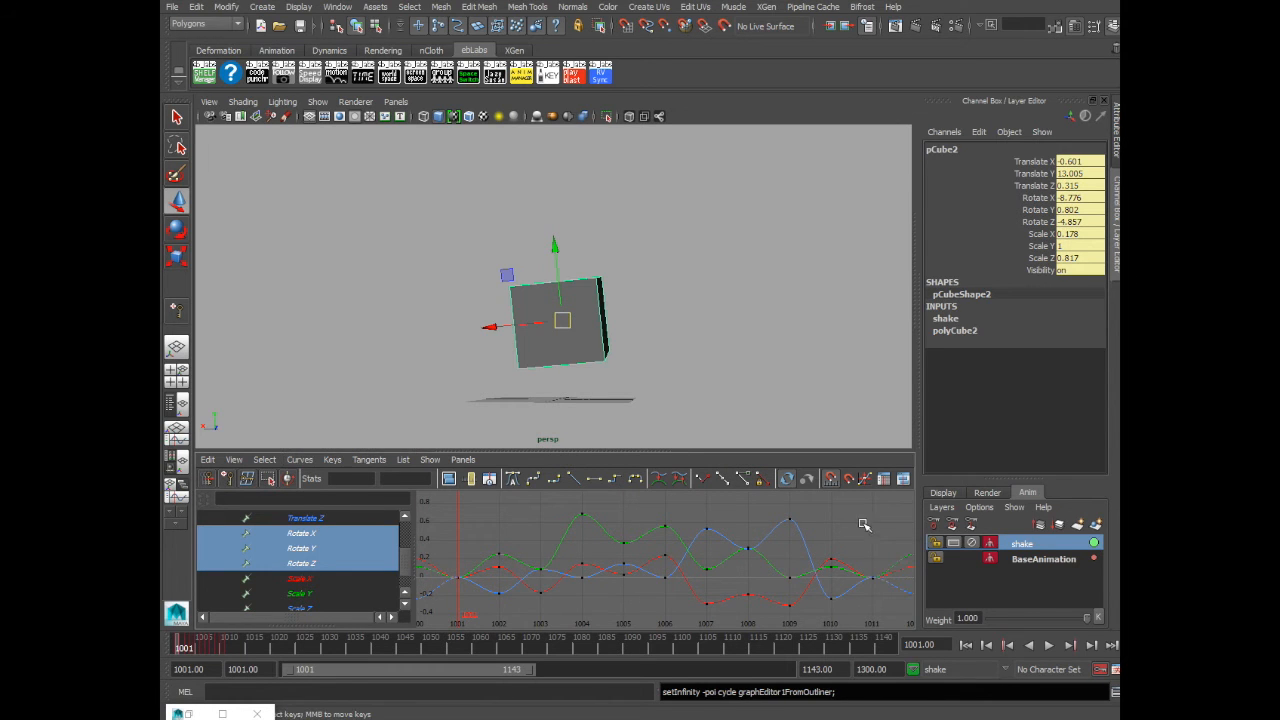
# - Scale and shift selected shake keys to vary the jitter's timing and amplitude
pyautogui.moveTo(569, 518); pyautogui.dragTo(584, 547)
pyautogui.keyDown('shift'); pyautogui.moveTo(588, 552); pyautogui.dragTo(626, 552, button='middle'); pyautogui.keyUp('shift')
pyautogui.keyDown('alt'); pyautogui.moveTo(722, 597); pyautogui.dragTo(700, 607, button='right'); pyautogui.keyUp('alt')
pyautogui.press('r')
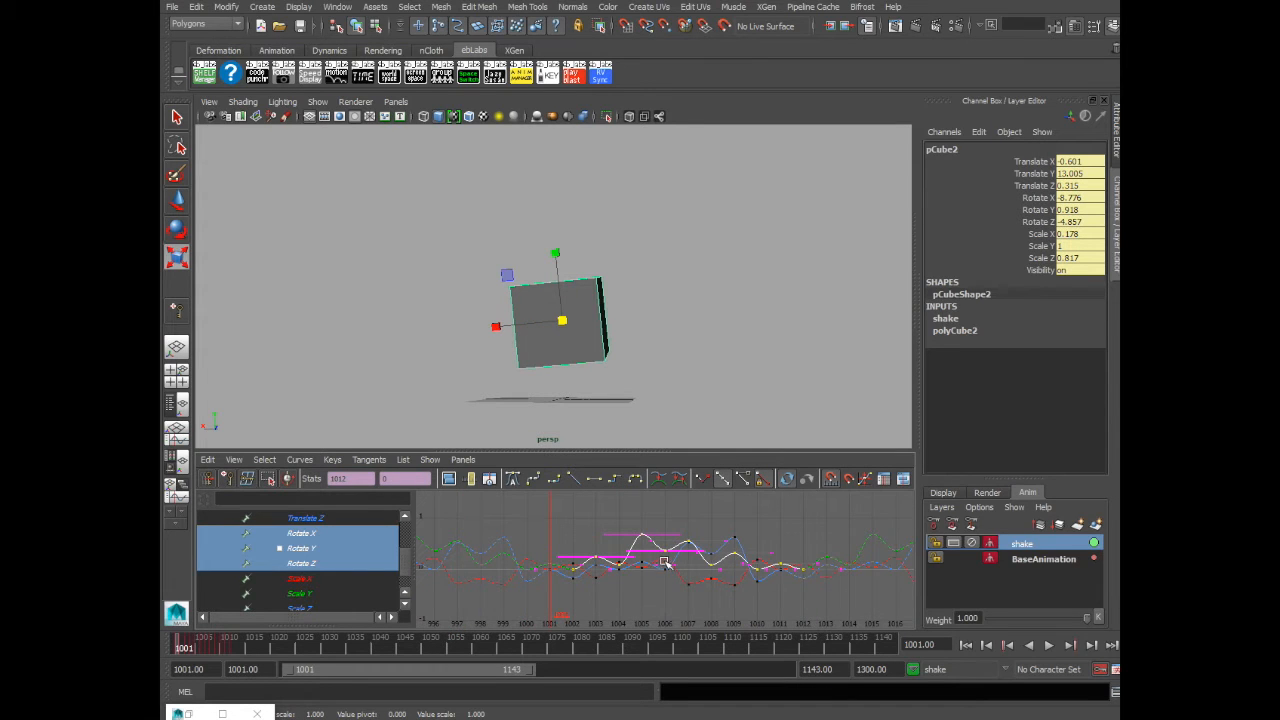
pyautogui.moveTo(667, 555); pyautogui.dragTo(670, 563, button='middle')
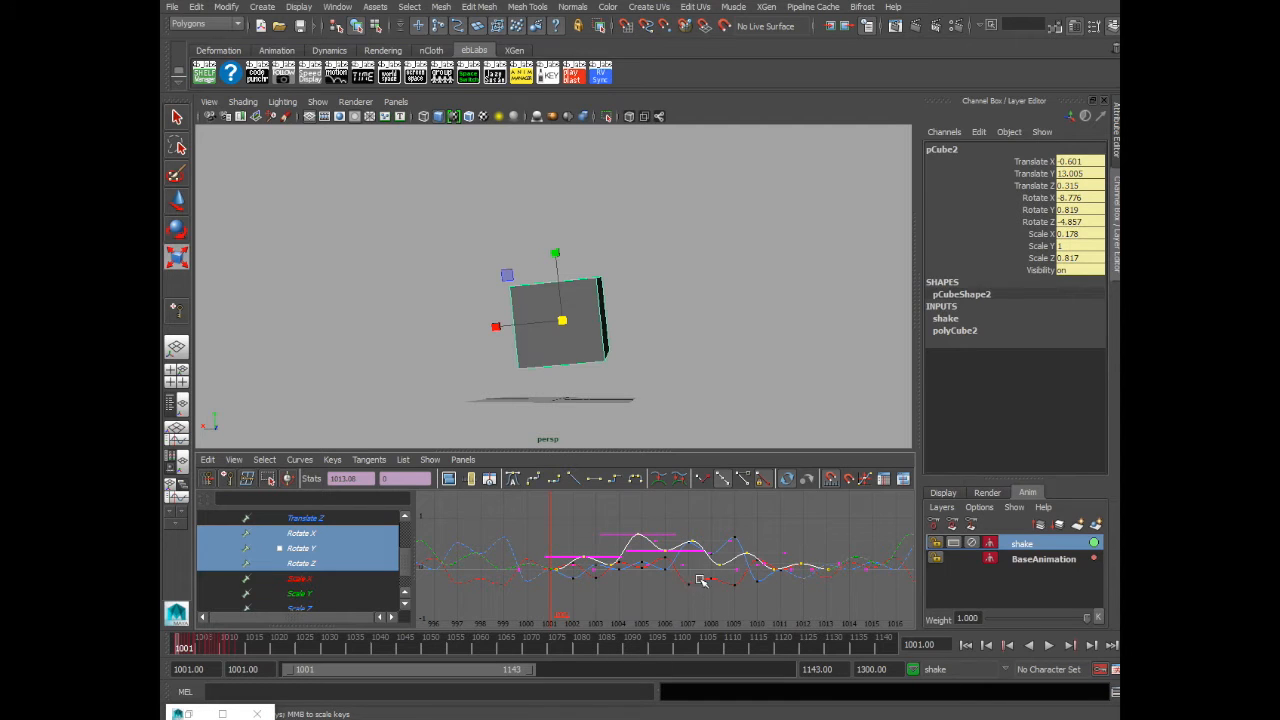
pyautogui.press('w')
pyautogui.moveTo(706, 591); pyautogui.dragTo(786, 602, button='middle')
pyautogui.press('r')
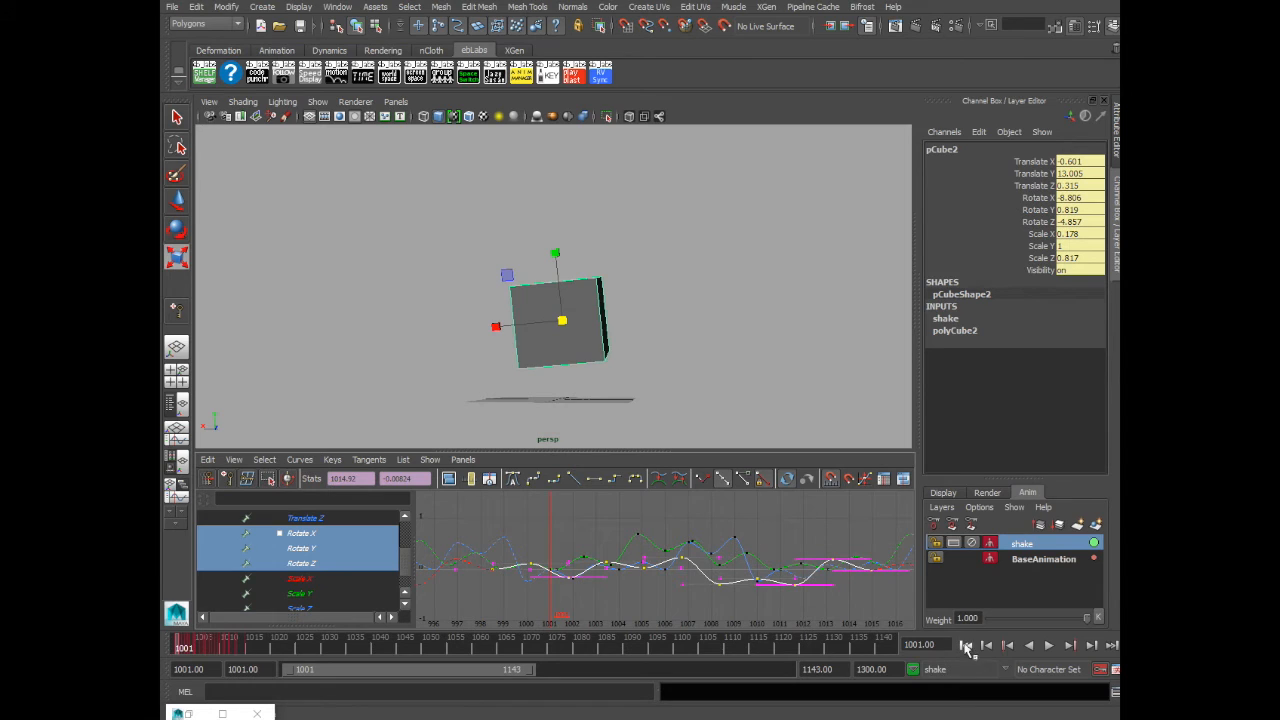
# - Play back the animation to review the final shake
pyautogui.click(1048, 645)
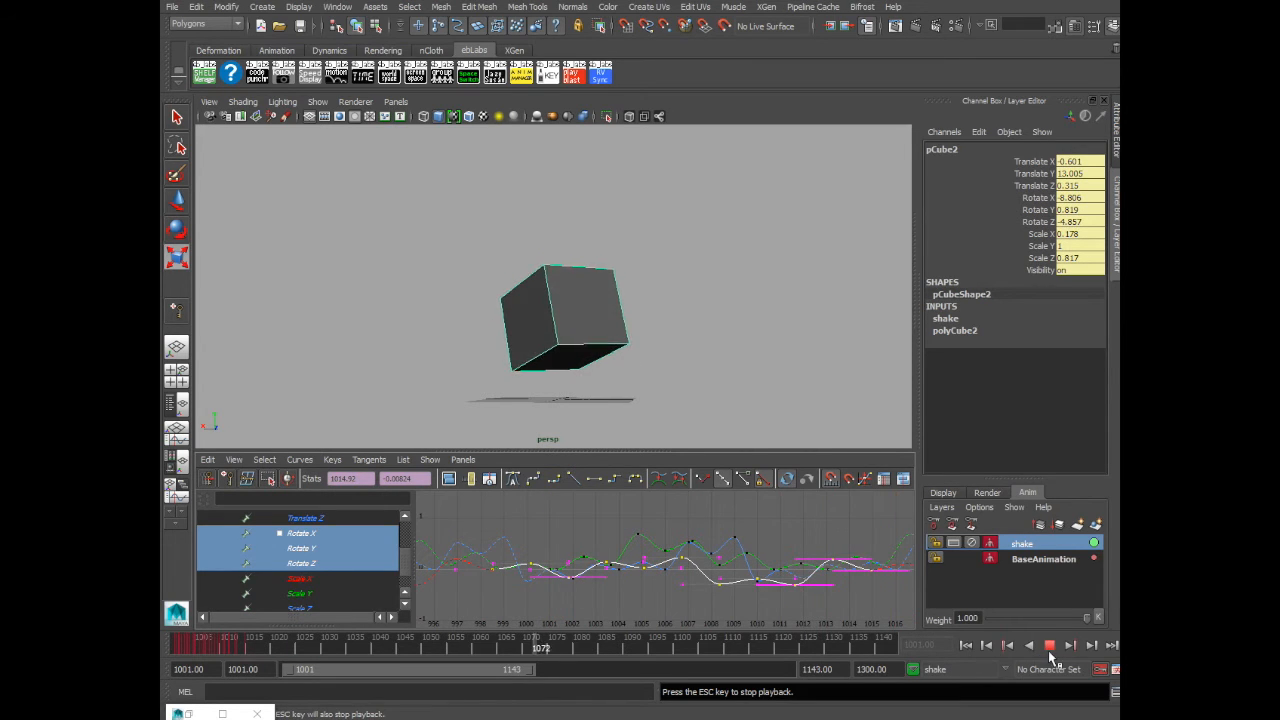
# - Stop playback, move the camera closer, and replay the shake with the cube shown in wireframe
pyautogui.click(1051, 647)
pyautogui.click(972, 646)
pyautogui.click(849, 542)
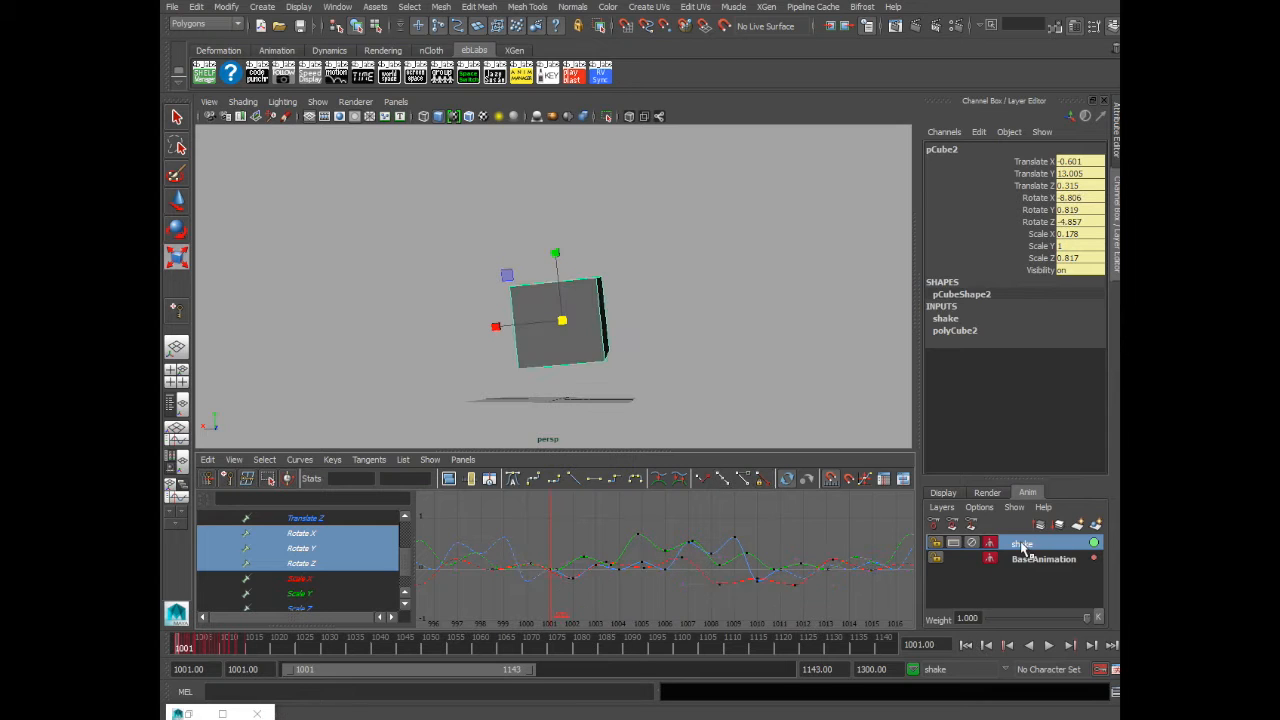
pyautogui.click(1021, 544)
pyautogui.keyDown('alt'); pyautogui.moveTo(682, 294); pyautogui.dragTo(752, 297, button='right'); pyautogui.keyUp('alt')
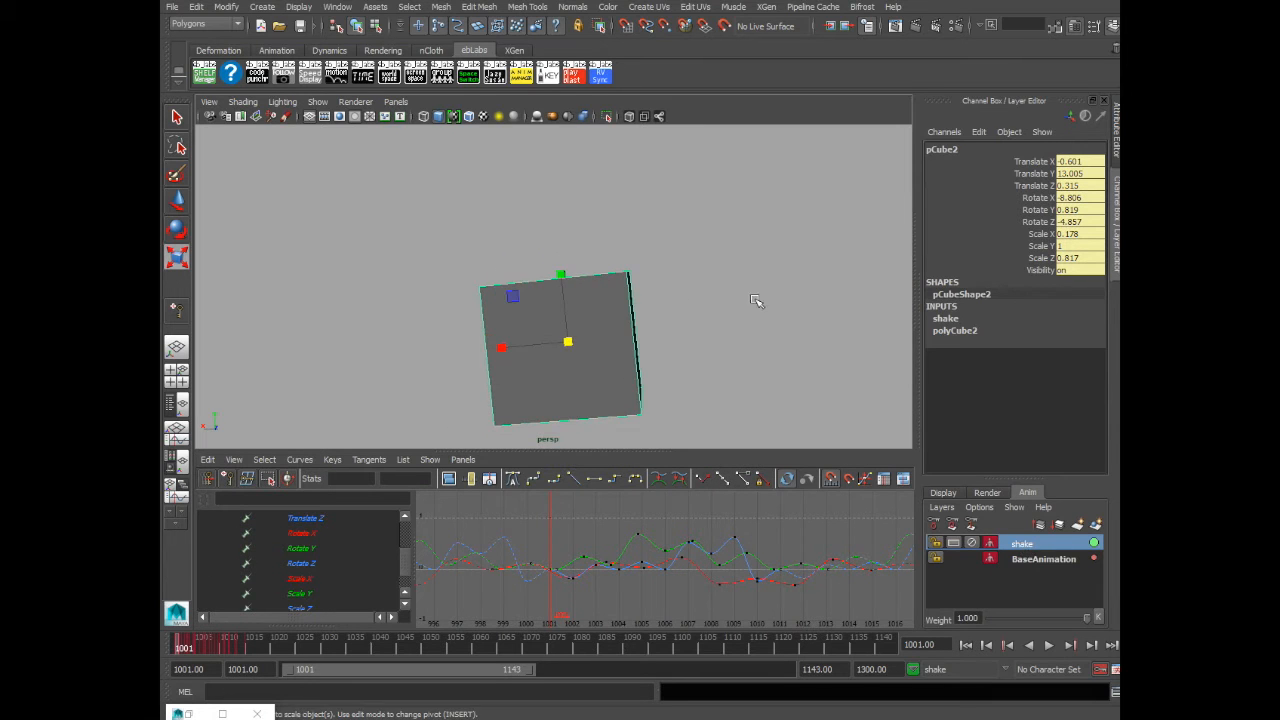
pyautogui.moveTo(758, 298)
pyautogui.keyDown('alt'); pyautogui.mouseDown()
pyautogui.moveTo(746, 254)
pyautogui.moveTo(737, 301)
pyautogui.mouseUp(); pyautogui.keyUp('alt')
pyautogui.click(740, 263)
pyautogui.press('4')
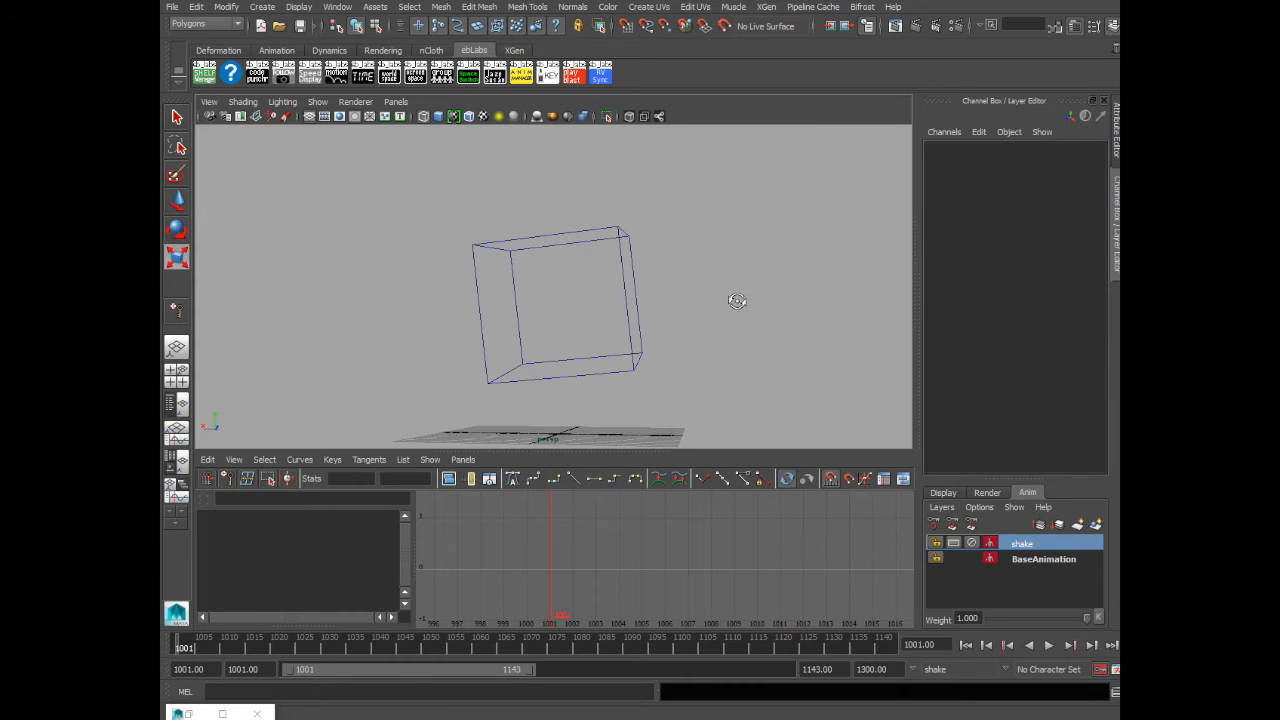
pyautogui.click(1049, 645)
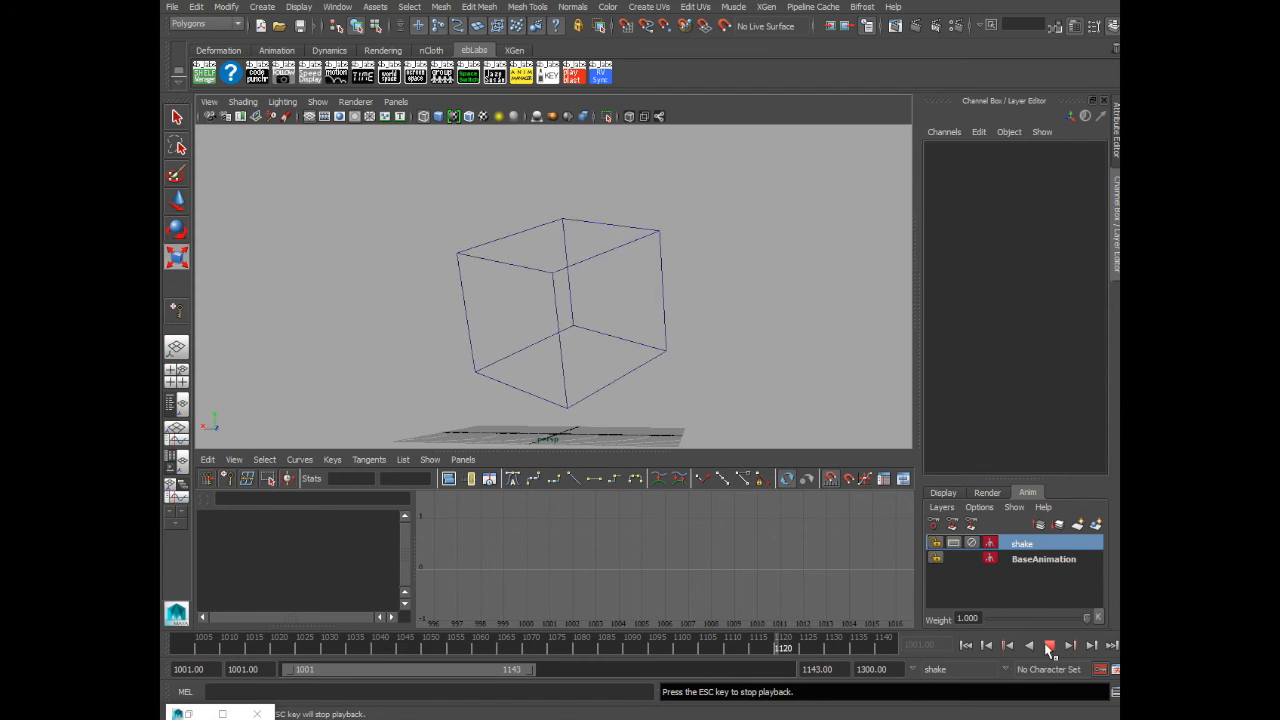
pyautogui.click(1049, 645)
# - Lower the shake layer's weight to 0.515 and play back the animation in shaded view to preview it
pyautogui.click(618, 268)
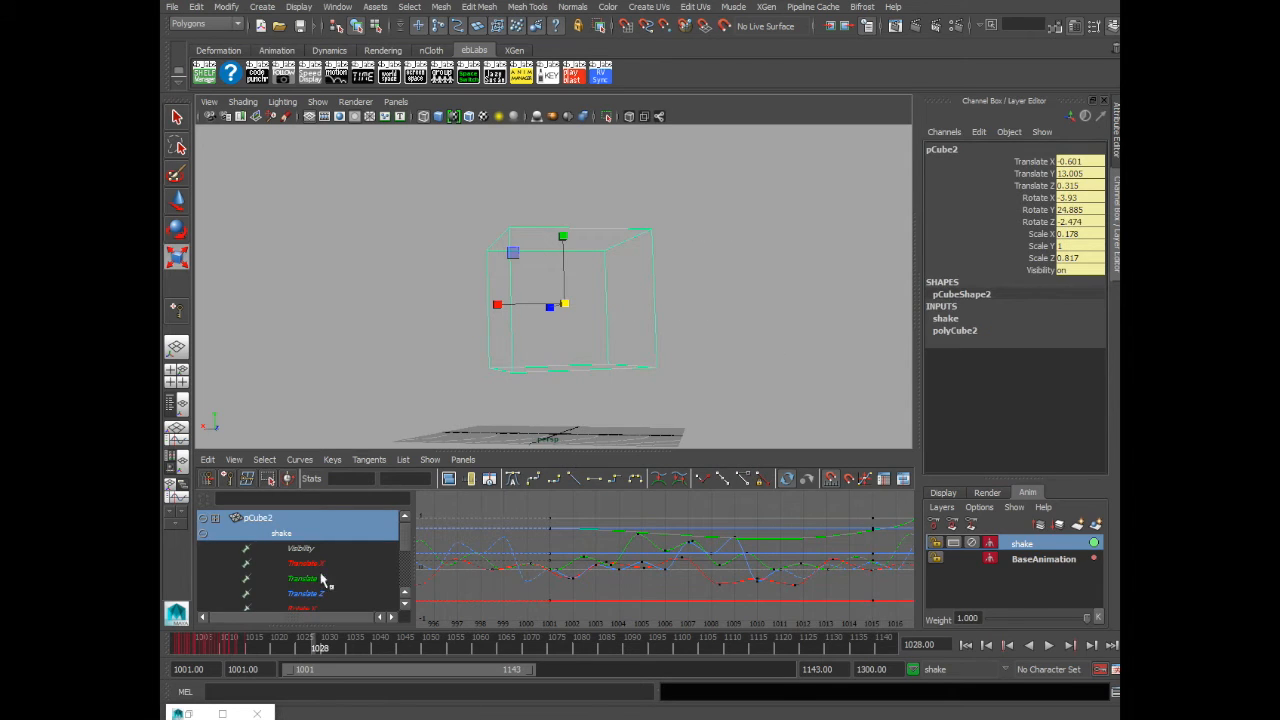
pyautogui.click(1008, 545)
pyautogui.moveTo(406, 528); pyautogui.dragTo(407, 524)
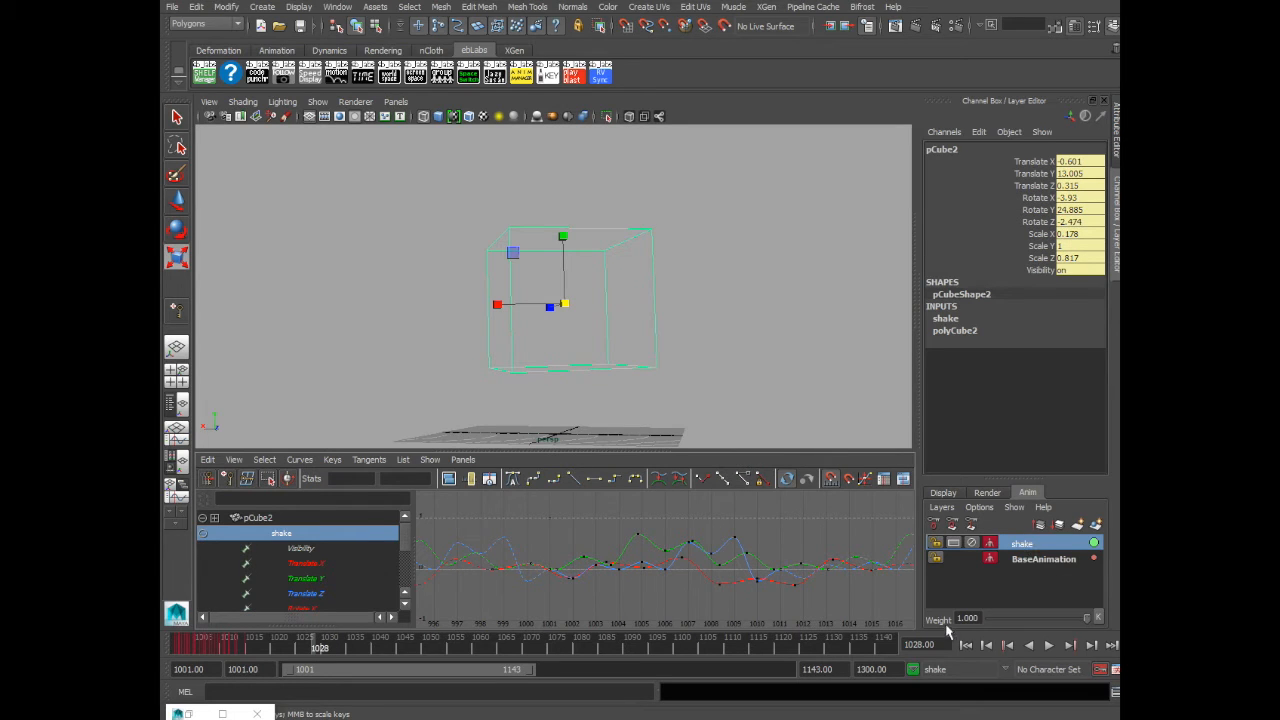
pyautogui.moveTo(1088, 620); pyautogui.dragTo(1039, 620)
pyautogui.click(802, 368)
pyautogui.moveTo(237, 645); pyautogui.dragTo(173, 643)
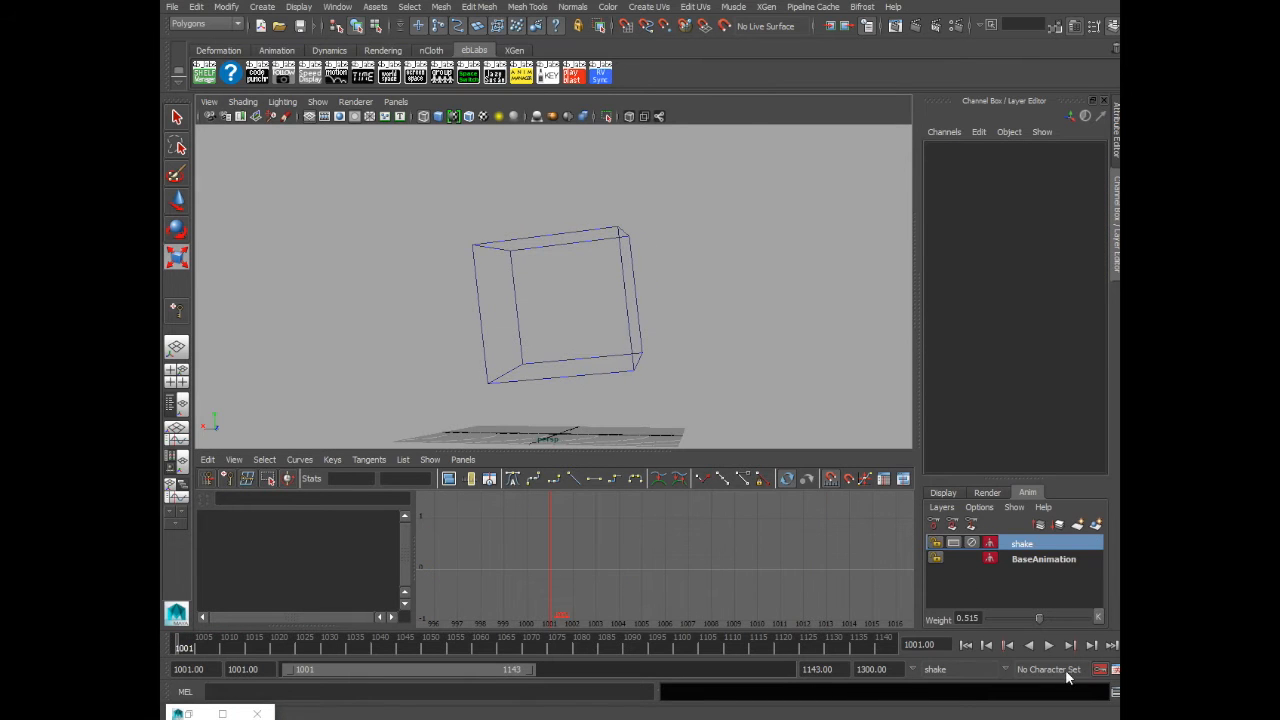
pyautogui.click(1049, 645)
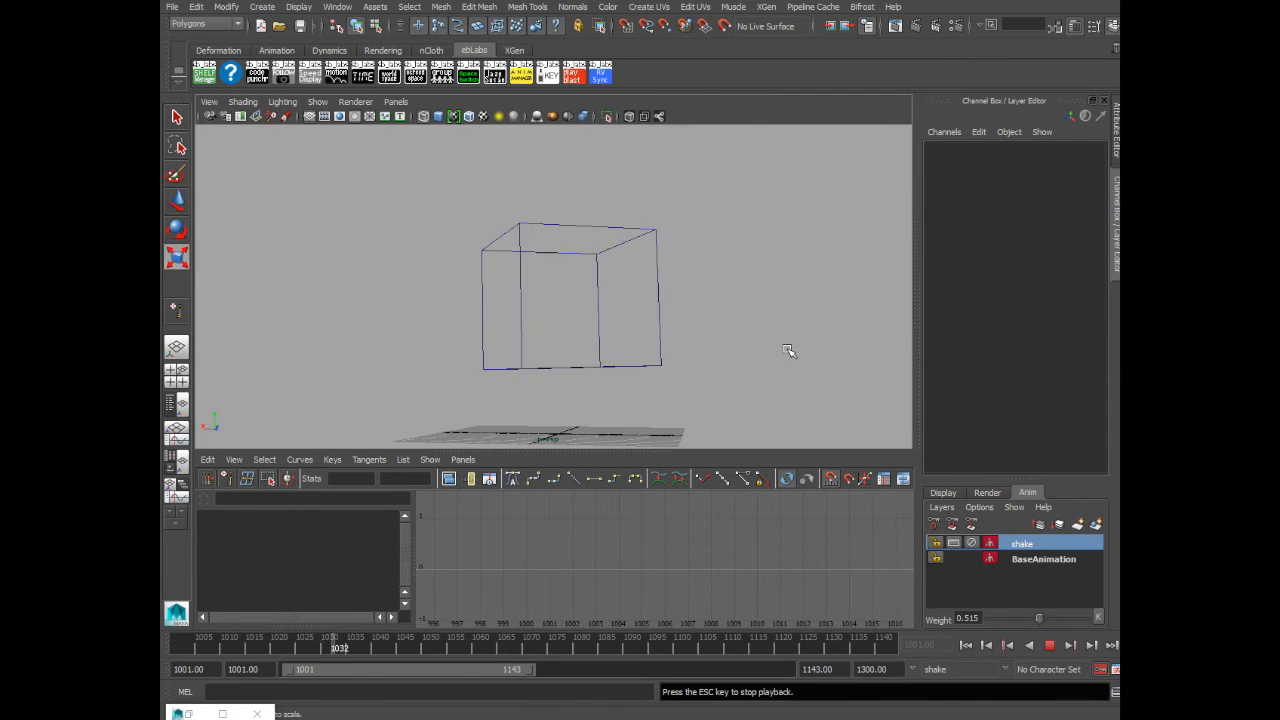
pyautogui.press('5')
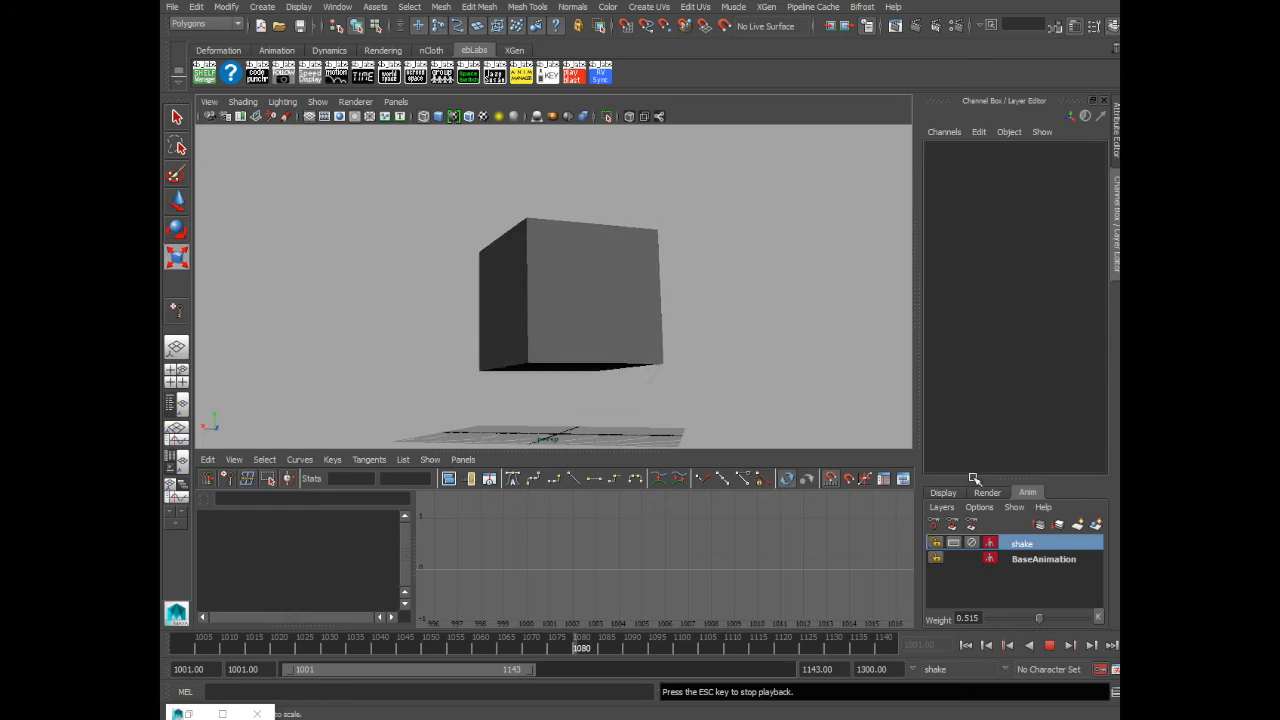
pyautogui.click(1049, 645)
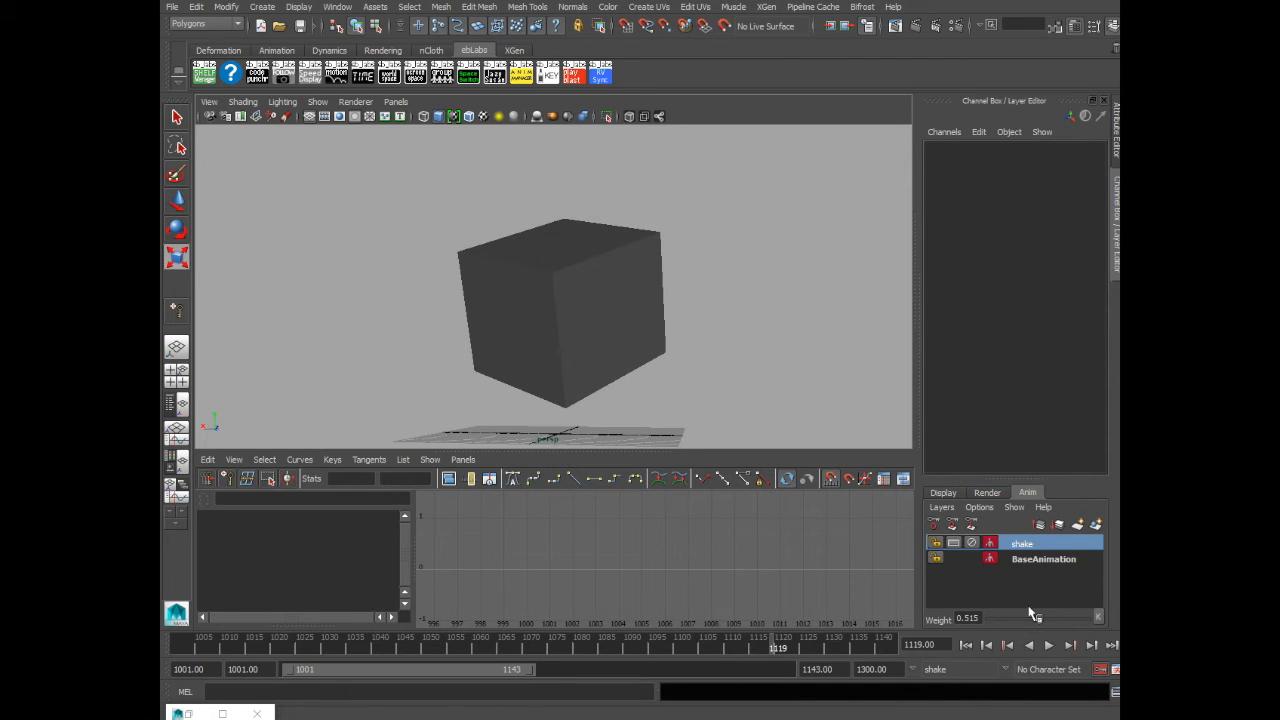
# - Restore the shake layer's weight to 1.000 and key it at frame 1003
pyautogui.moveTo(1039, 618); pyautogui.dragTo(950, 622)
pyautogui.moveTo(995, 621); pyautogui.dragTo(1117, 624)
pyautogui.moveTo(325, 650); pyautogui.dragTo(193, 650)
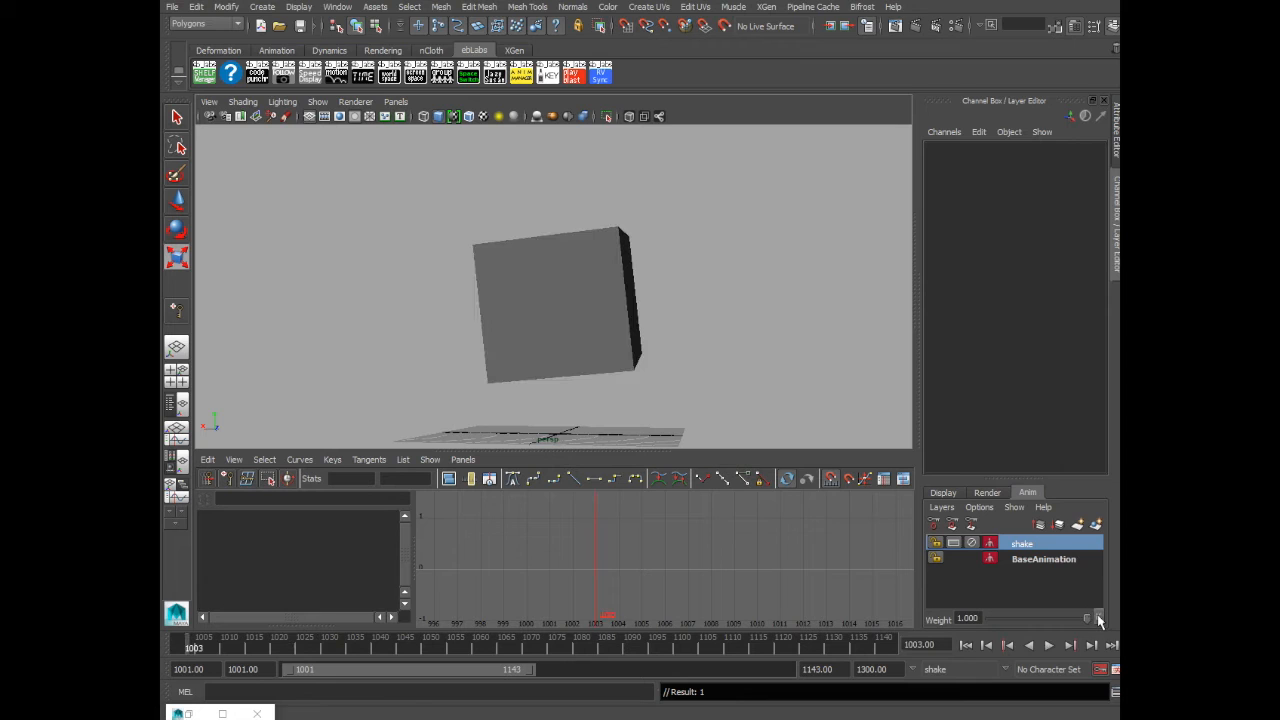
pyautogui.moveTo(467, 182); pyautogui.dragTo(667, 328)
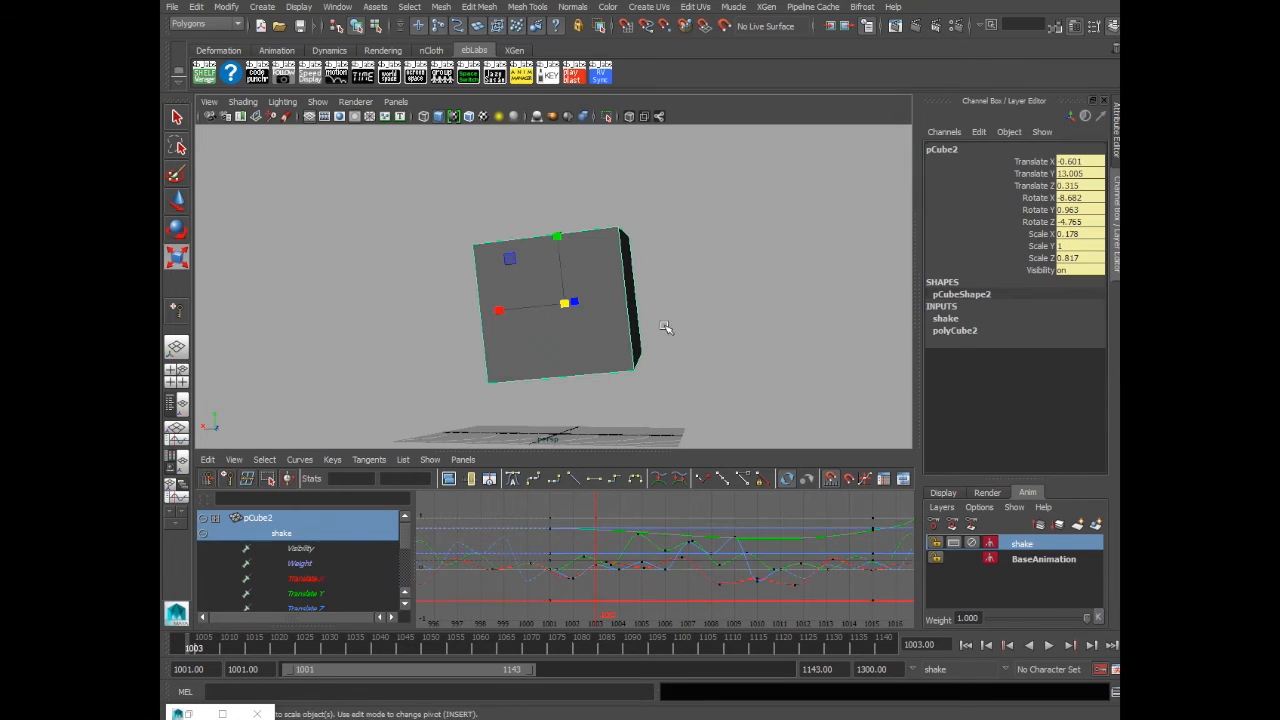
pyautogui.click(1023, 544)
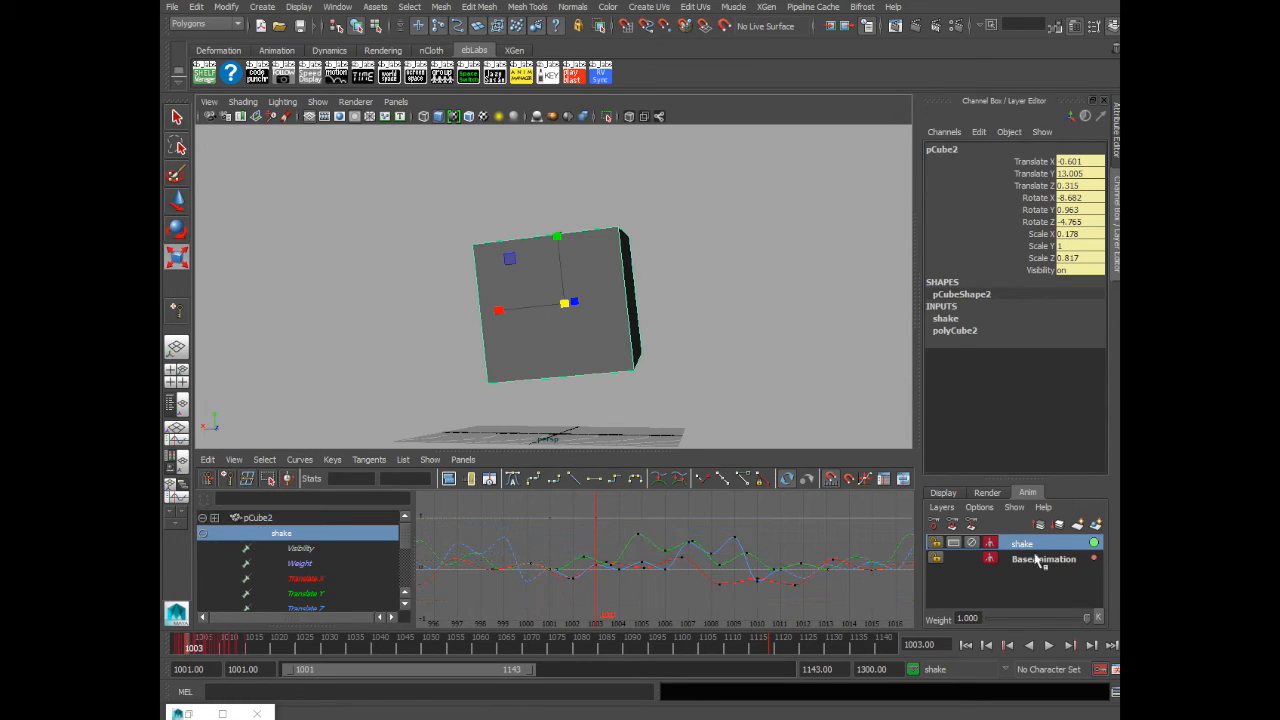
pyautogui.click(1101, 615)
# - Set the shake layer's weight to 0.000 at frame 1137 and frame its Weight curve
pyautogui.hotkey('alt', 'v')
pyautogui.moveTo(357, 652); pyautogui.dragTo(640, 651)
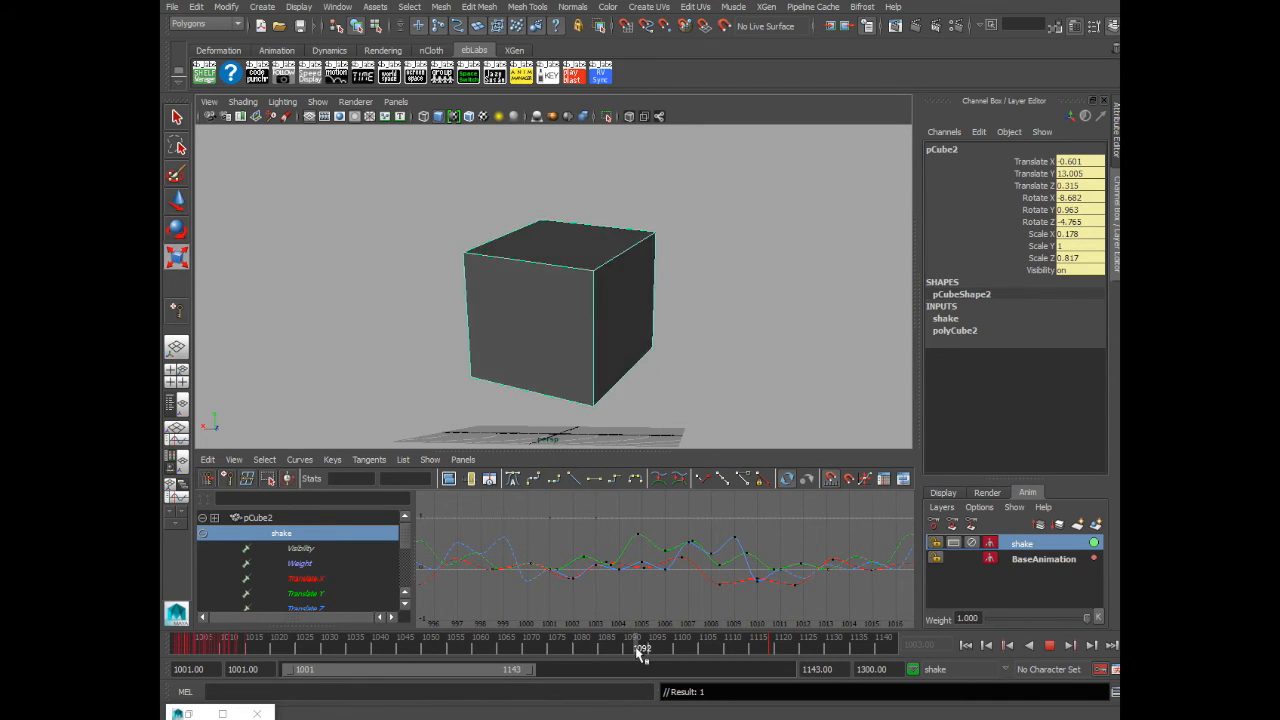
pyautogui.moveTo(640, 652); pyautogui.dragTo(869, 648)
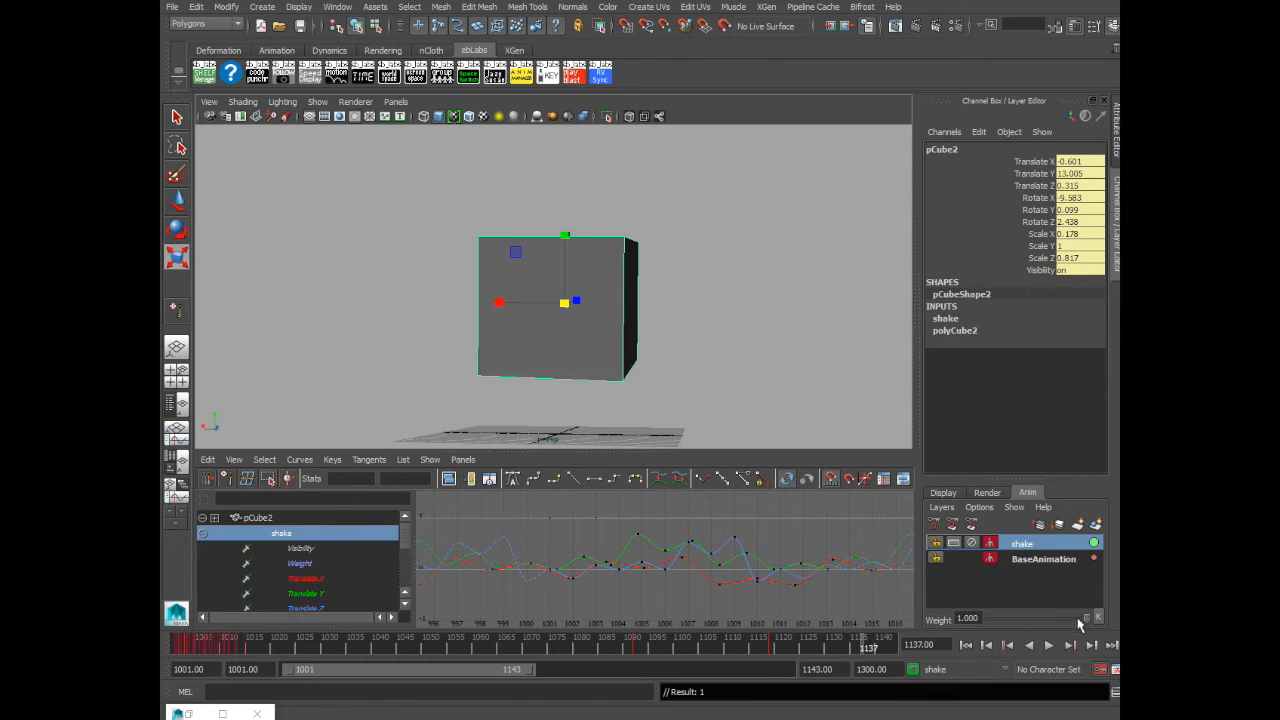
pyautogui.moveTo(1075, 621); pyautogui.dragTo(978, 621)
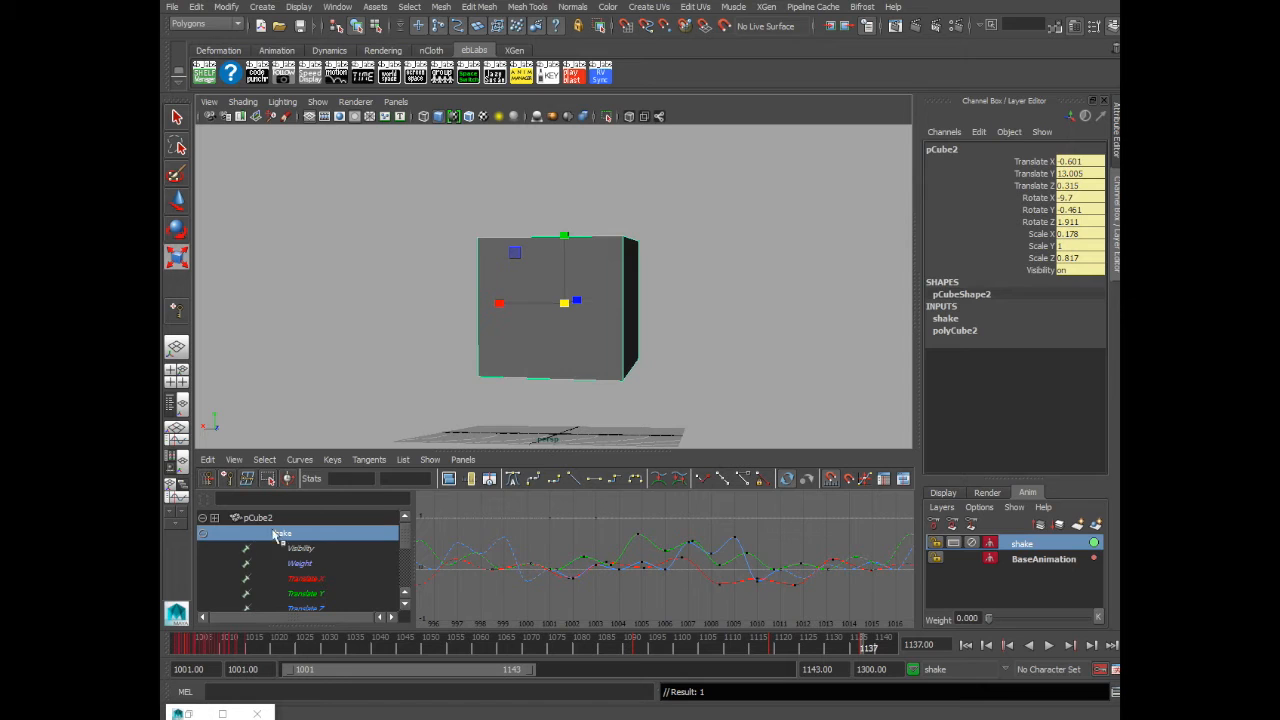
pyautogui.click(300, 564)
pyautogui.press('f')
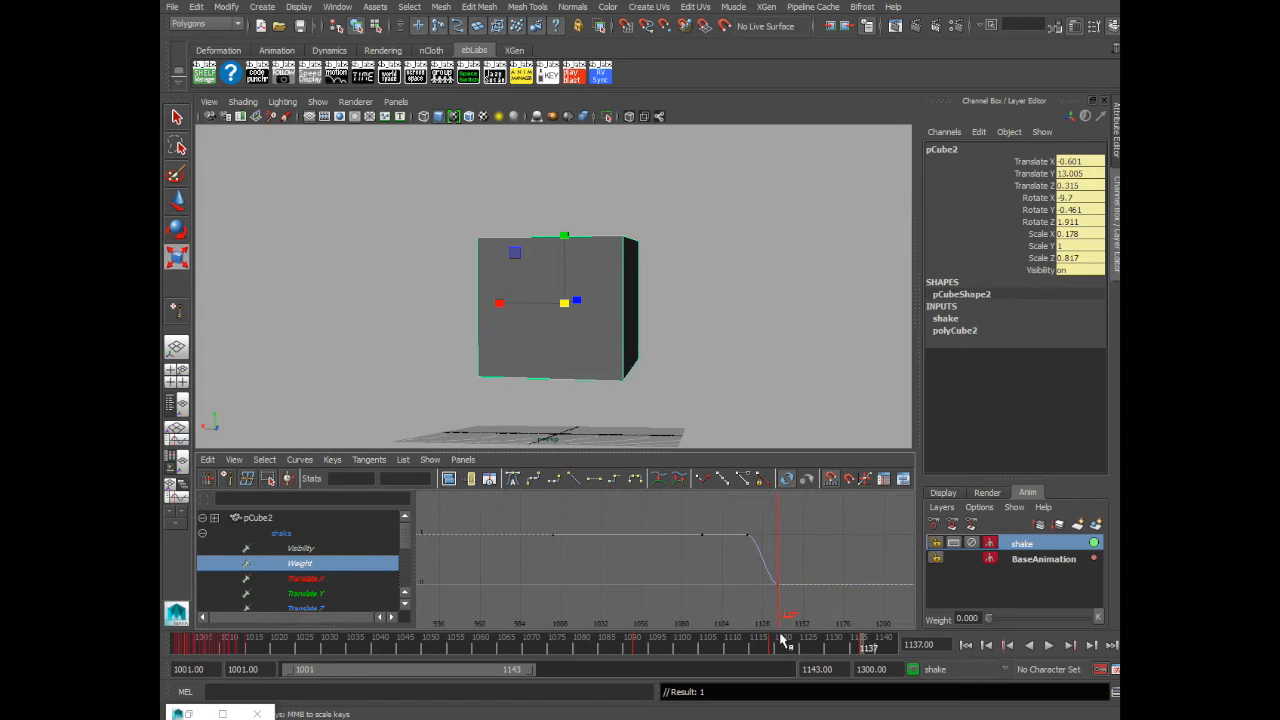
# - Move the Weight curve's fade keys to adjust when the shake fades out
pyautogui.hotkey('alt', 'v')
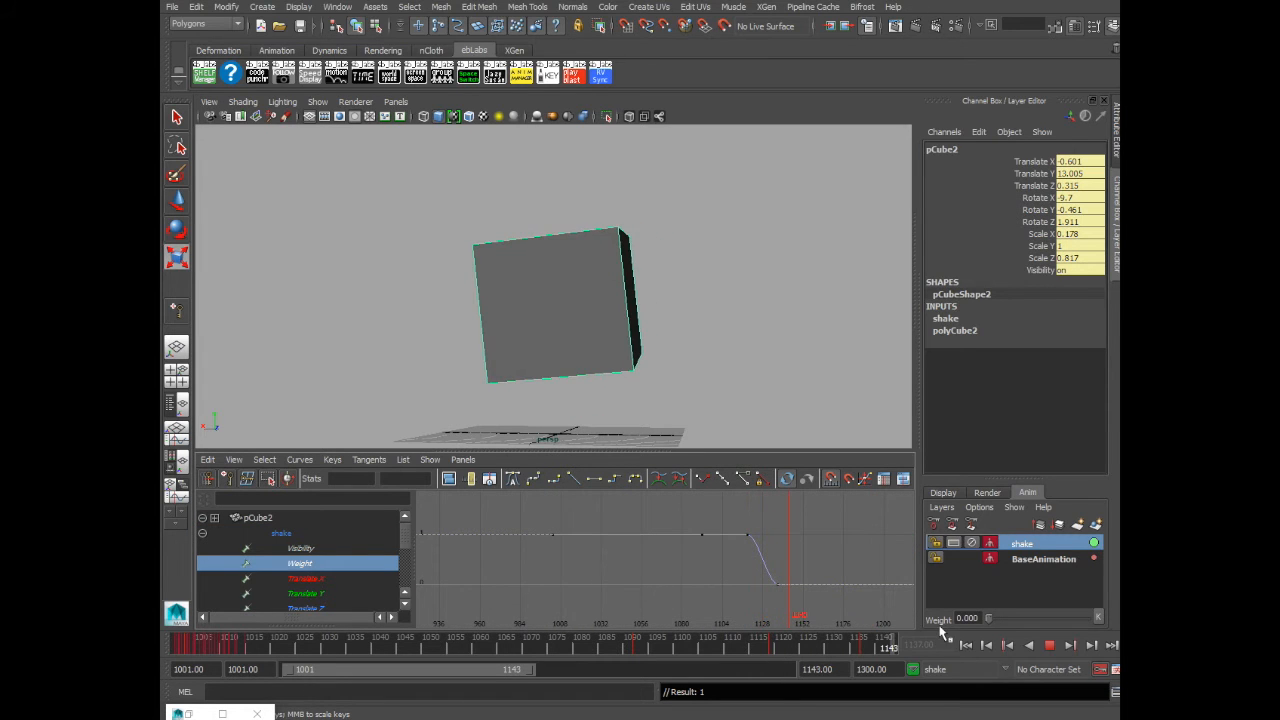
pyautogui.moveTo(898, 637)
pyautogui.mouseDown()
pyautogui.moveTo(723, 643)
pyautogui.moveTo(786, 648)
pyautogui.moveTo(775, 647)
pyautogui.mouseUp()
pyautogui.moveTo(732, 510); pyautogui.dragTo(765, 548)
pyautogui.press('f')
pyautogui.press('w')
pyautogui.moveTo(800, 529); pyautogui.dragTo(796, 556, button='middle')
pyautogui.moveTo(749, 520); pyautogui.dragTo(732, 571)
pyautogui.moveTo(731, 570); pyautogui.dragTo(735, 587, button='middle')
pyautogui.press('a')
pyautogui.click(828, 294)
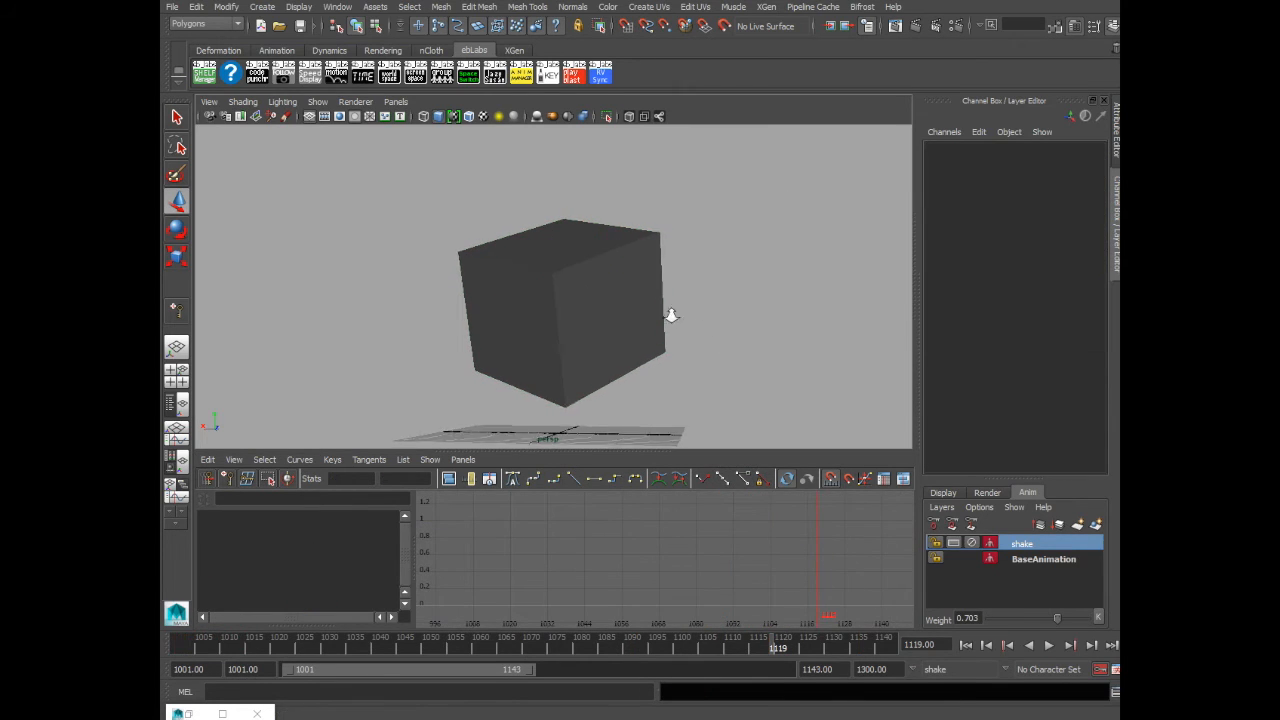
# - Play back the animation from the start to review the weight fade
pyautogui.click(977, 646)
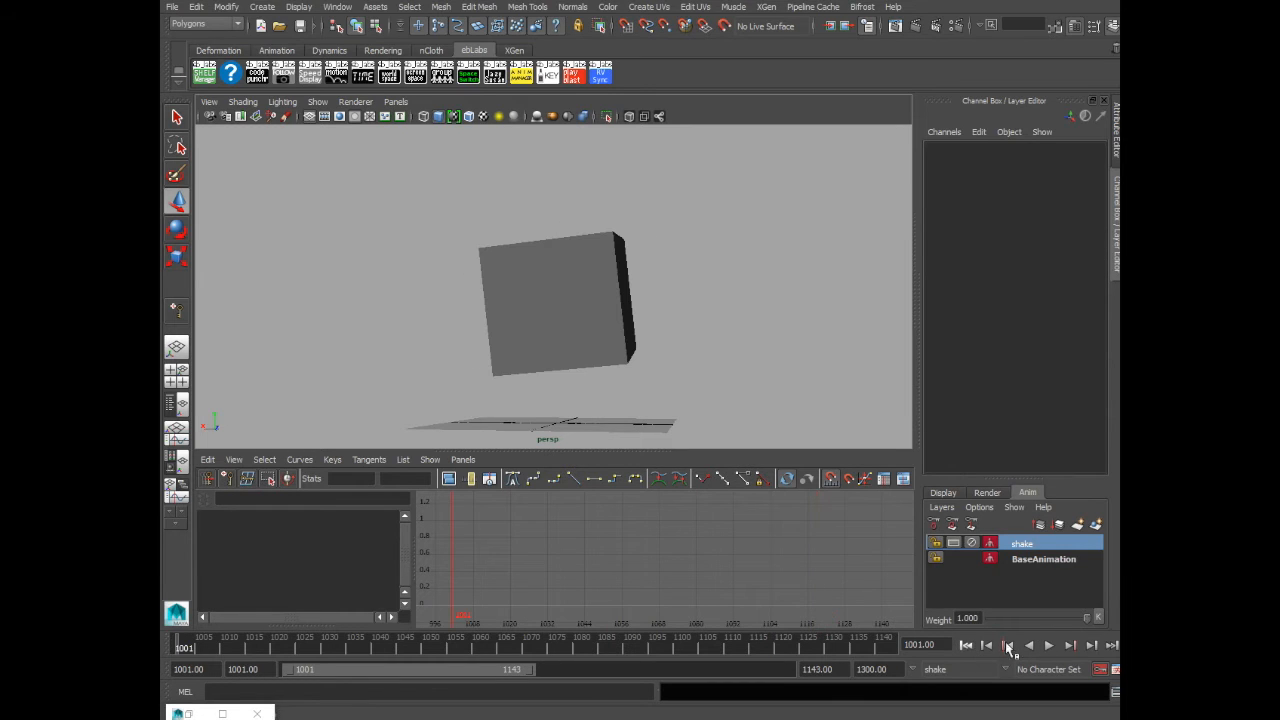
pyautogui.click(1049, 646)
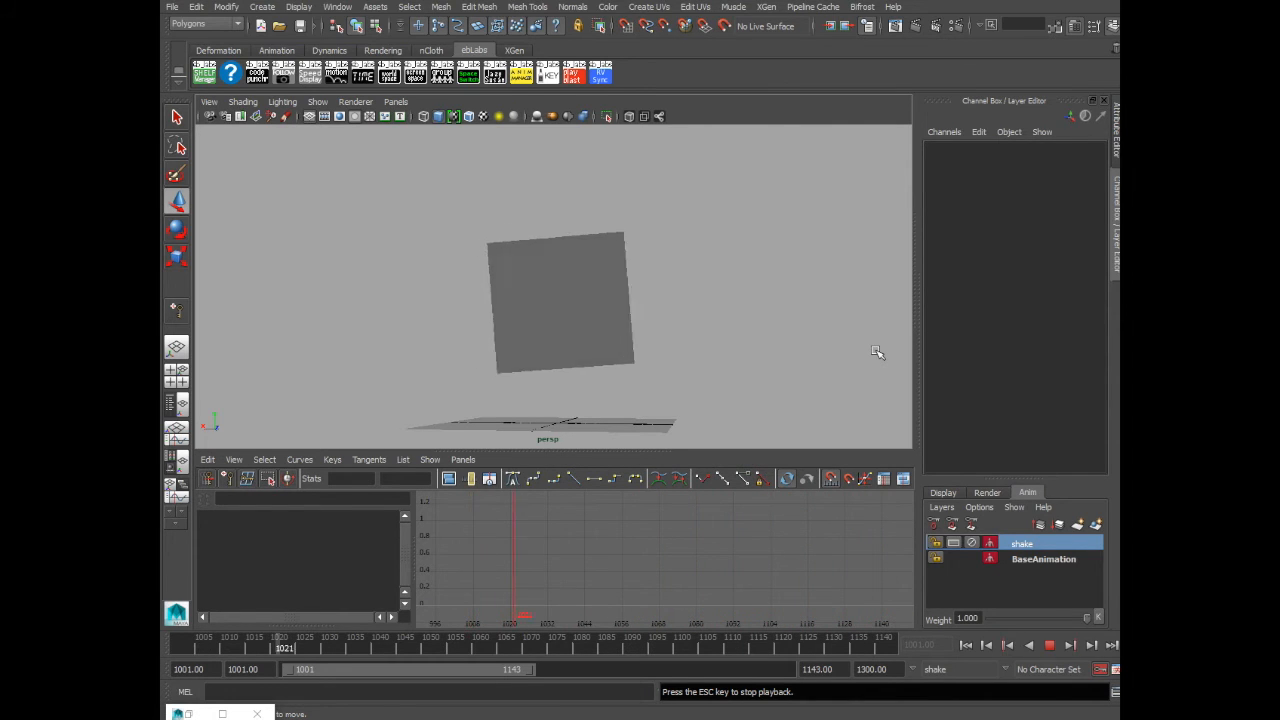
pyautogui.click(1049, 645)
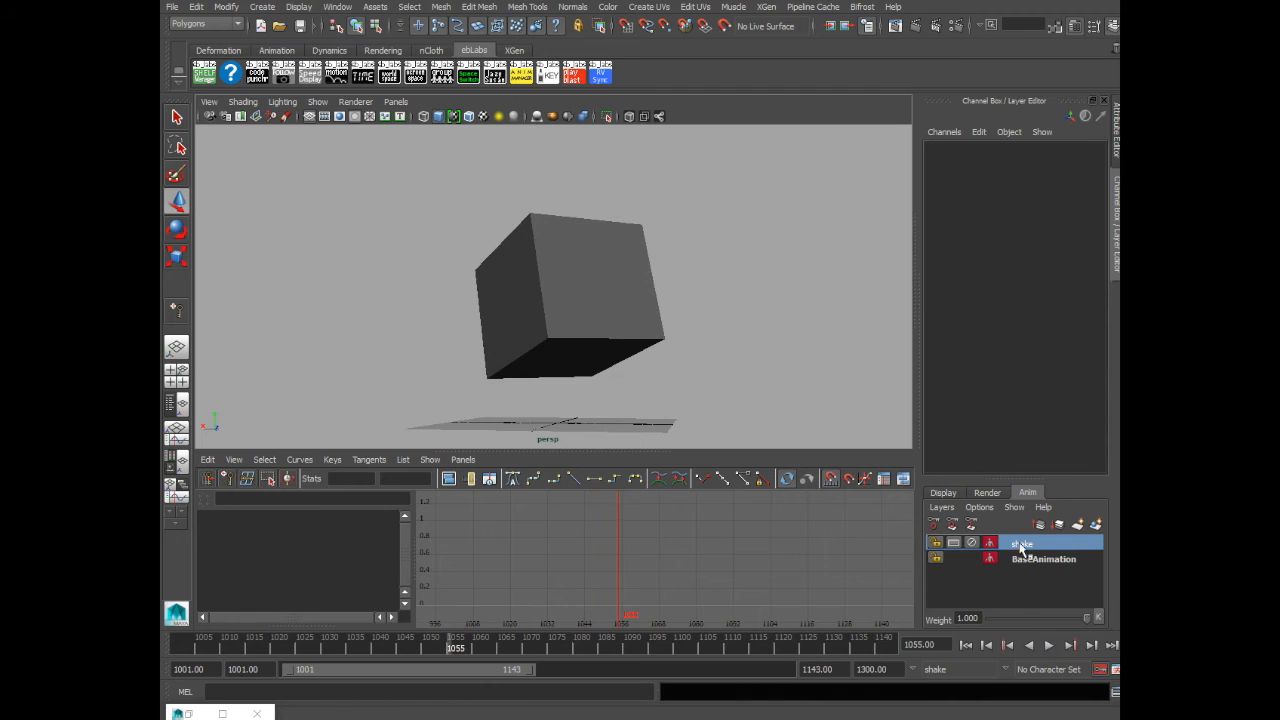
# - Scale and move a group of Rotate Y shake keys to exaggerate that jitter
pyautogui.click(549, 251)
pyautogui.moveTo(406, 524); pyautogui.dragTo(410, 558)
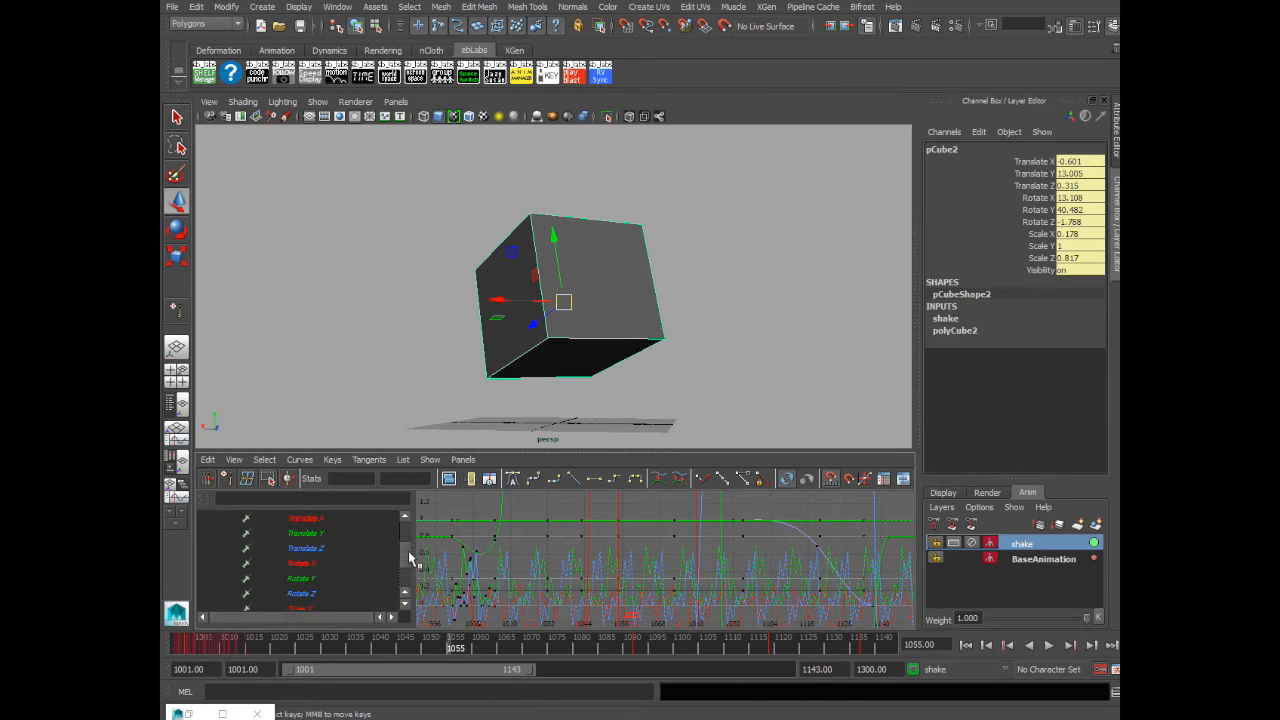
pyautogui.click(313, 580)
pyautogui.keyDown('alt'); pyautogui.moveTo(657, 583); pyautogui.dragTo(595, 577, button='right'); pyautogui.keyUp('alt')
pyautogui.click(672, 574)
pyautogui.press('r')
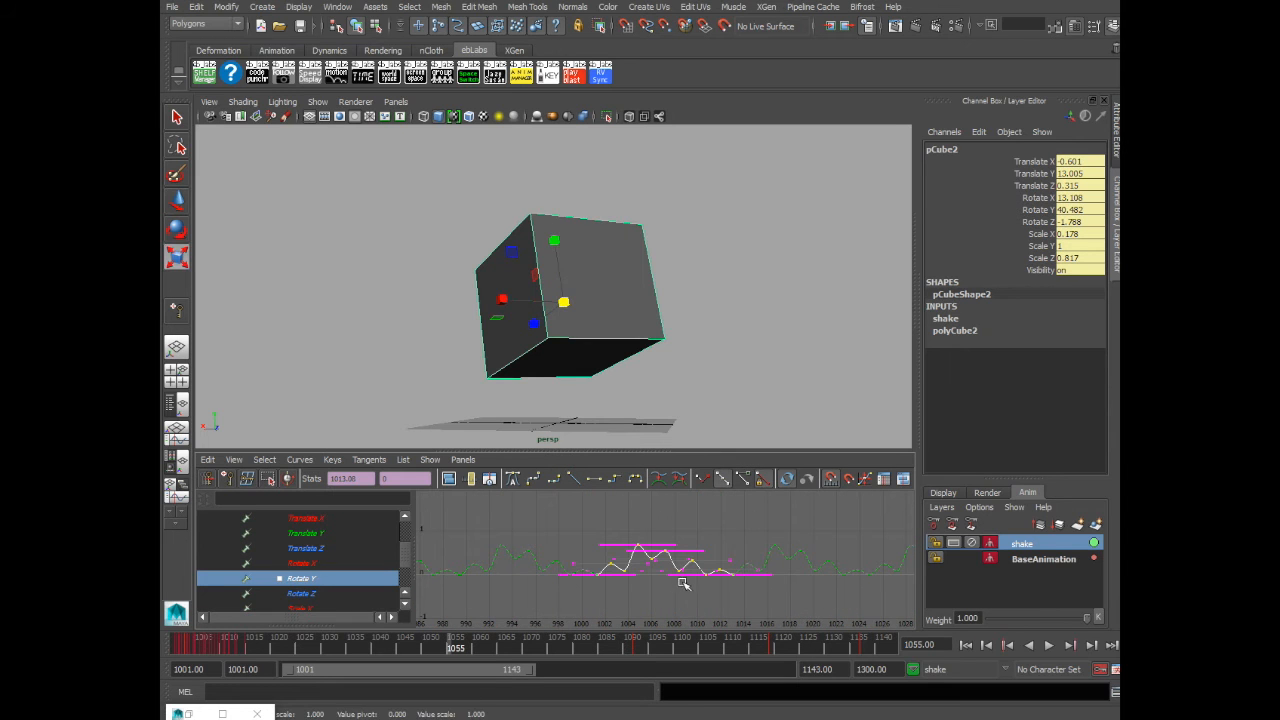
pyautogui.moveTo(659, 565); pyautogui.dragTo(667, 522, button='middle')
pyautogui.keyDown('alt'); pyautogui.moveTo(760, 567); pyautogui.dragTo(710, 572, button='right'); pyautogui.keyUp('alt')
pyautogui.press('w')
pyautogui.moveTo(663, 549); pyautogui.dragTo(664, 558, button='middle')
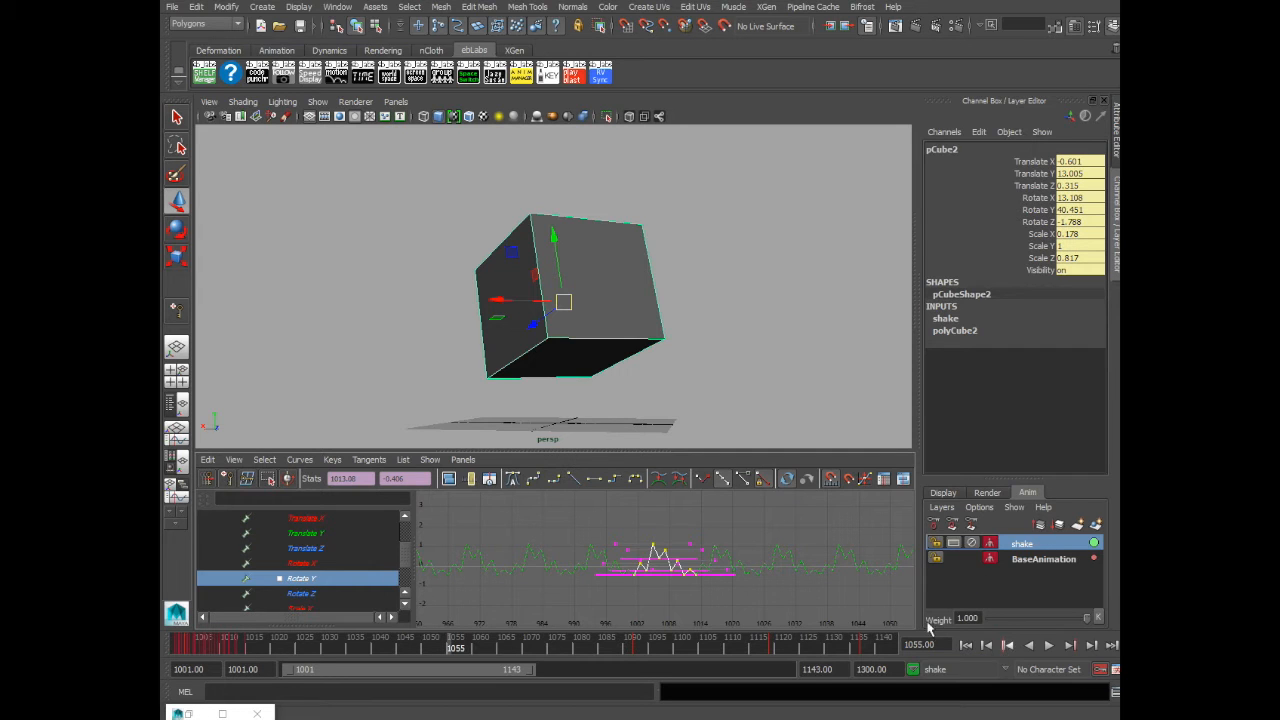
# - Try moving keys on the Weight curve, then undo the move
pyautogui.scroll(3, 404, 563)
pyautogui.click(337, 564)
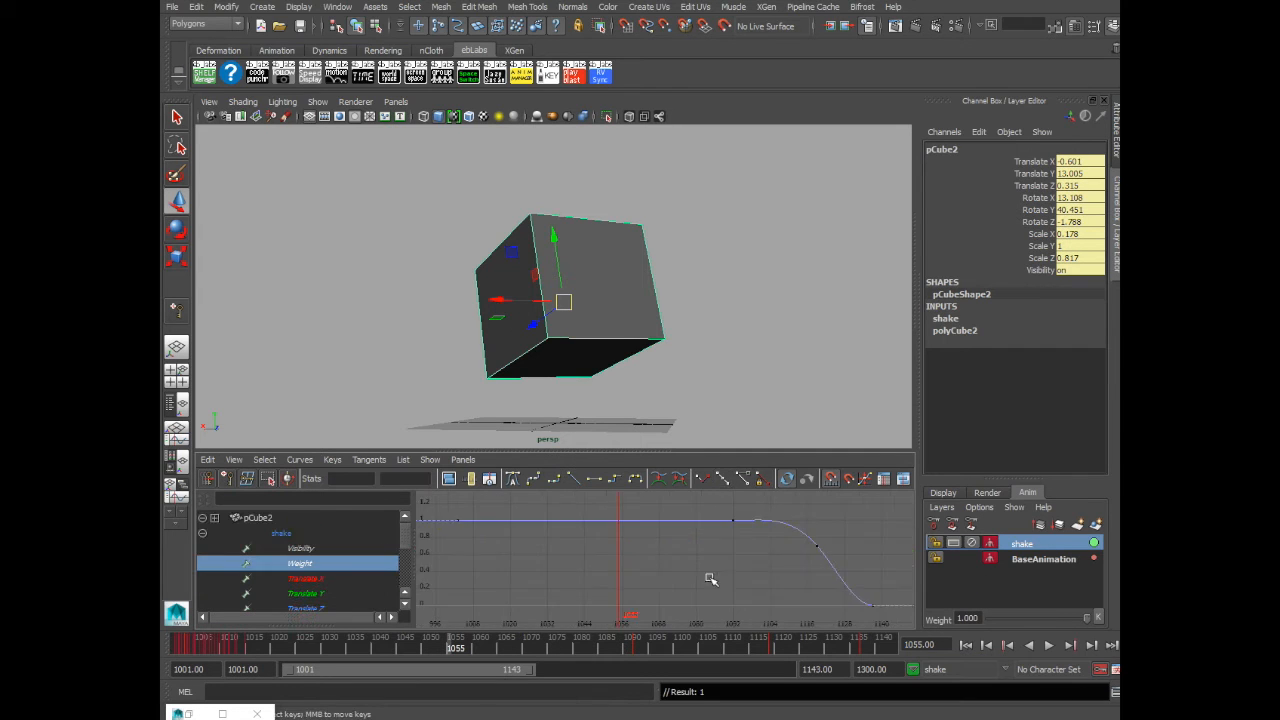
pyautogui.moveTo(548, 524); pyautogui.dragTo(704, 561)
pyautogui.moveTo(624, 556); pyautogui.dragTo(629, 376, button='middle')
pyautogui.hotkey('ctrl', 'z')
pyautogui.click(662, 575)
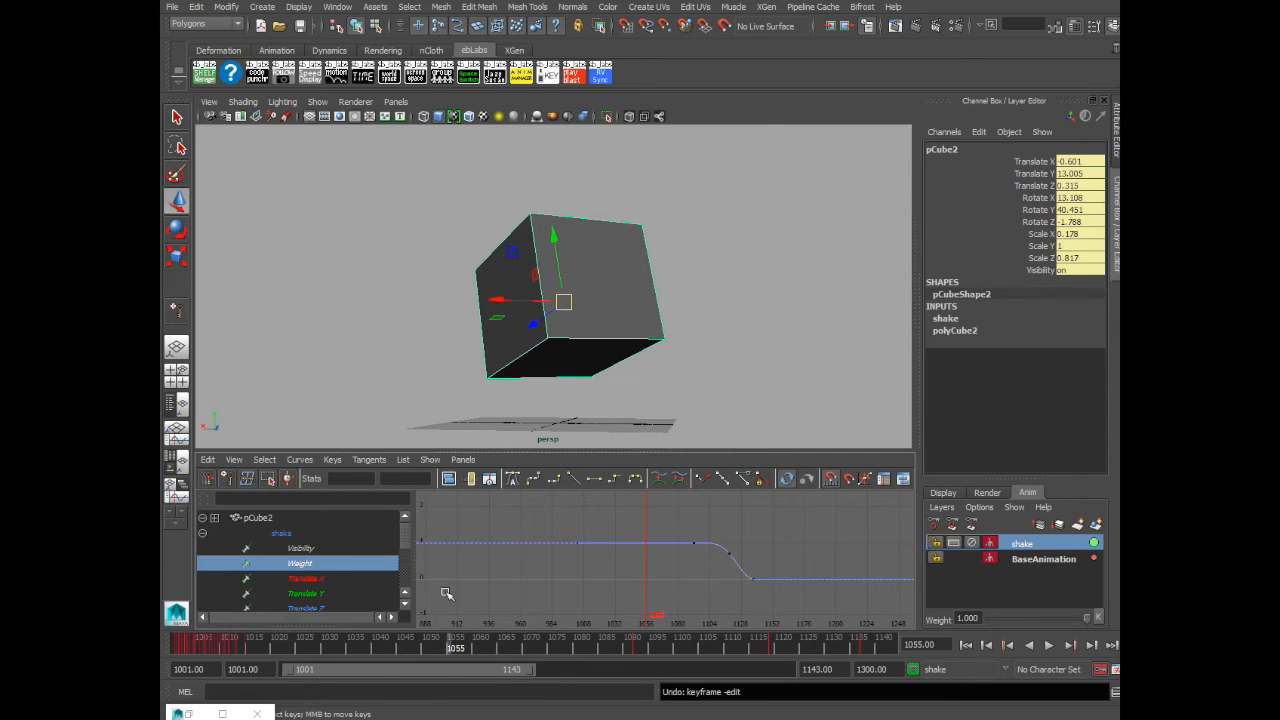
# - Scale a section of the Rotate X shake keys to vary its amplitude
pyautogui.click(1044, 545)
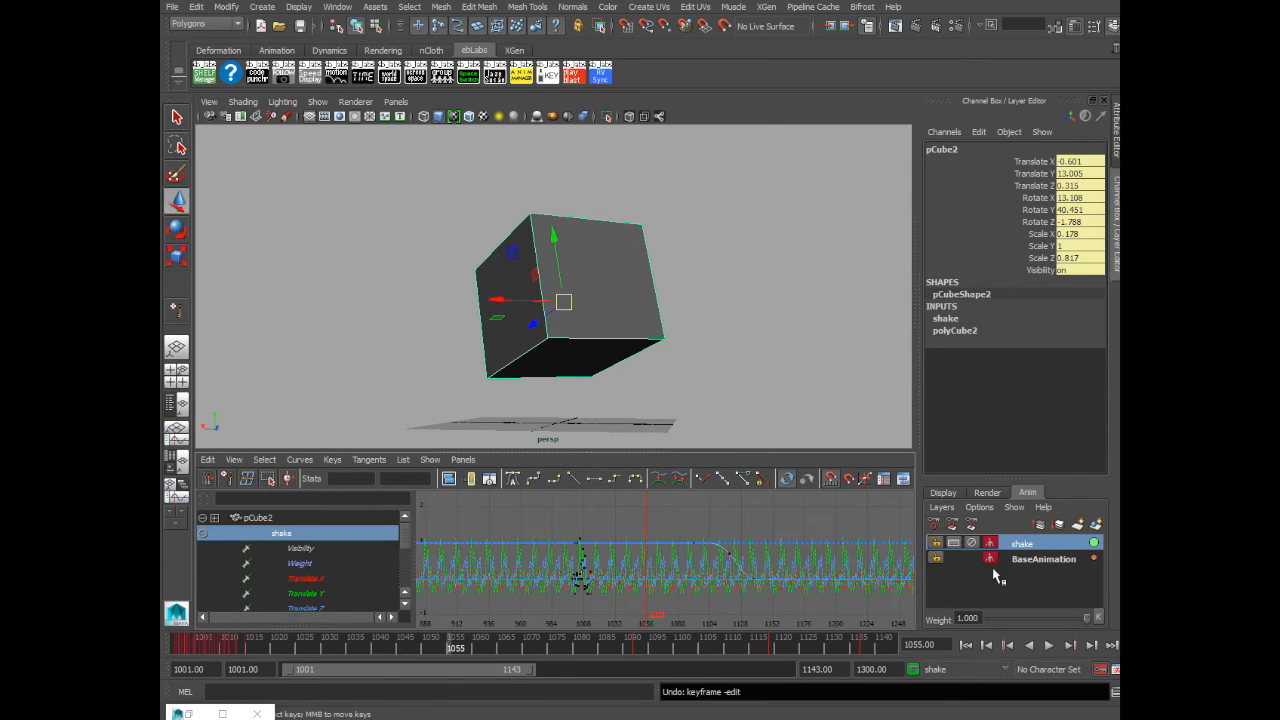
pyautogui.scroll(-2, 406, 540)
pyautogui.click(354, 579)
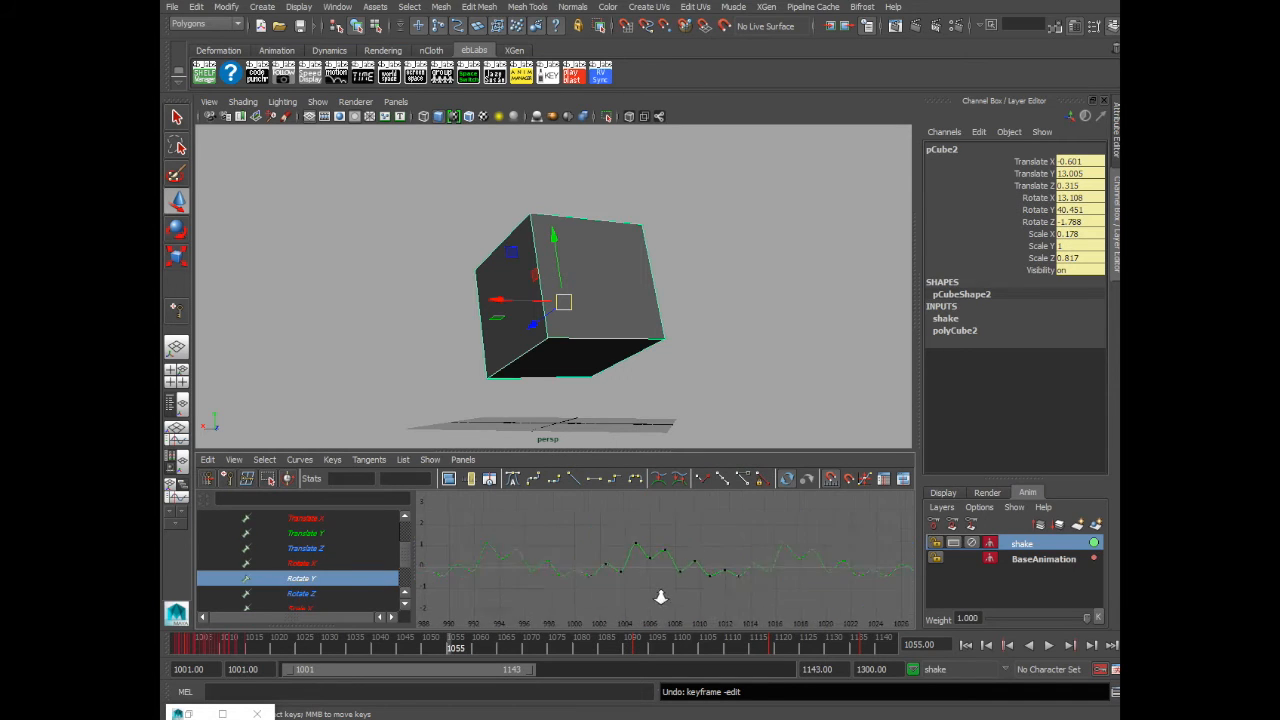
pyautogui.click(330, 563)
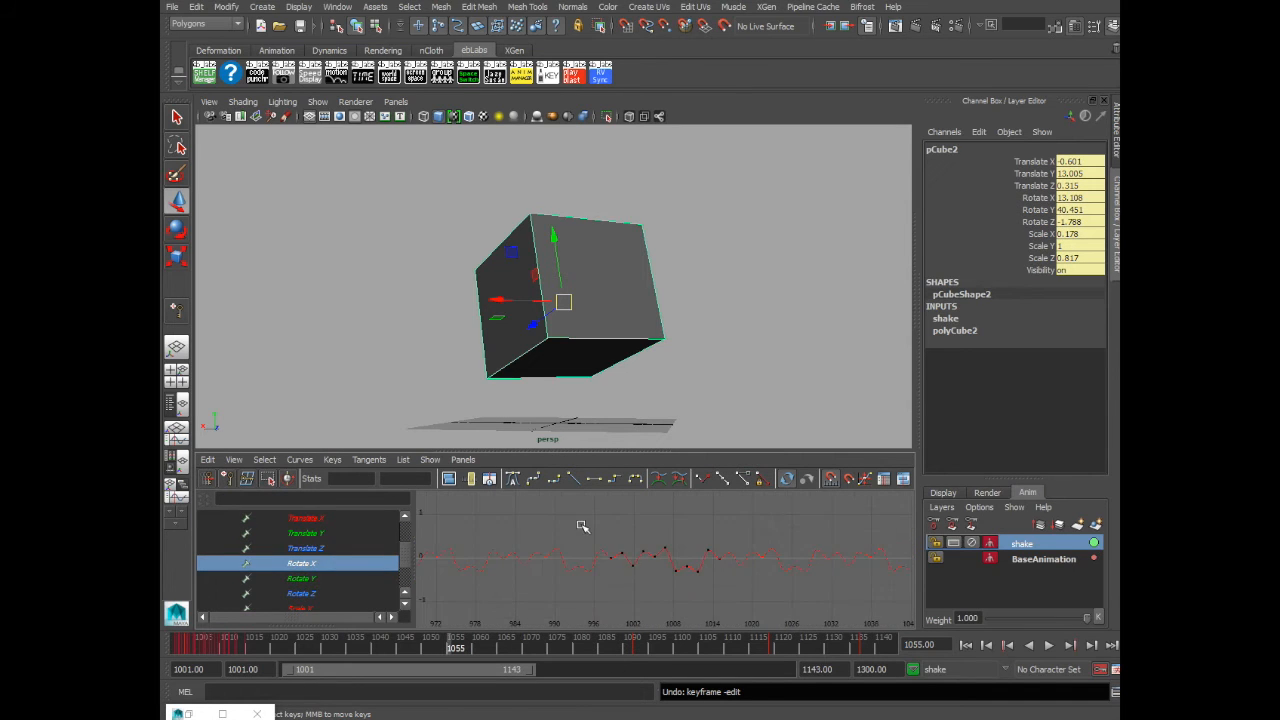
pyautogui.moveTo(603, 529); pyautogui.dragTo(800, 634)
pyautogui.press('f')
pyautogui.keyDown('alt'); pyautogui.moveTo(819, 612); pyautogui.dragTo(756, 619, button='right'); pyautogui.keyUp('alt')
pyautogui.press('r')
pyautogui.keyDown('shift'); pyautogui.moveTo(660, 560); pyautogui.dragTo(698, 557, button='middle'); pyautogui.keyUp('shift')
# - Scale the selected Rotate Z shake keys to vary its amplitude and timing
pyautogui.keyDown('shift'); pyautogui.click(346, 592); pyautogui.keyUp('shift')
pyautogui.keyDown('alt'); pyautogui.moveTo(690, 590); pyautogui.dragTo(632, 604, button='right'); pyautogui.keyUp('alt')
pyautogui.moveTo(574, 511); pyautogui.dragTo(820, 616)
pyautogui.press('f')
pyautogui.keyDown('shift'); pyautogui.moveTo(659, 576); pyautogui.dragTo(764, 544, button='middle'); pyautogui.keyUp('shift')
pyautogui.click(832, 540)
pyautogui.keyDown('alt'); pyautogui.moveTo(832, 541); pyautogui.dragTo(648, 610, button='right'); pyautogui.keyUp('alt')
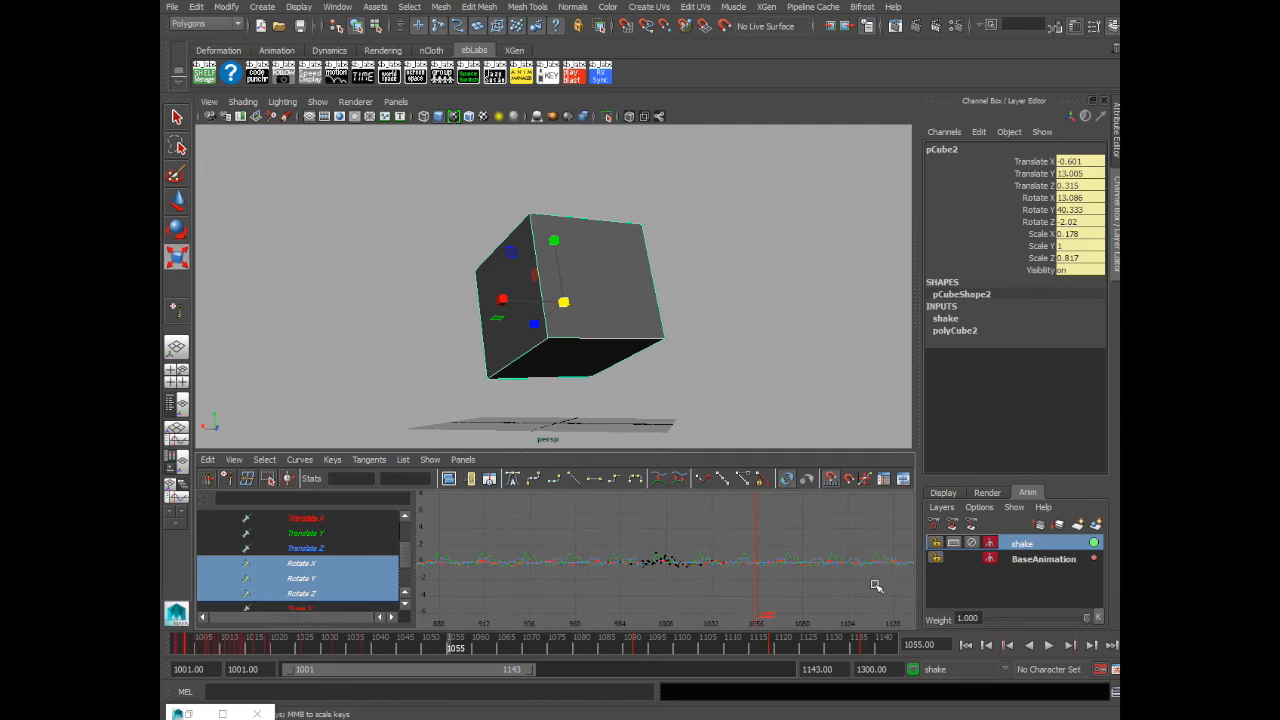
# - Play back the animation from the start to review the adjusted shake
pyautogui.click(965, 645)
pyautogui.click(1049, 645)
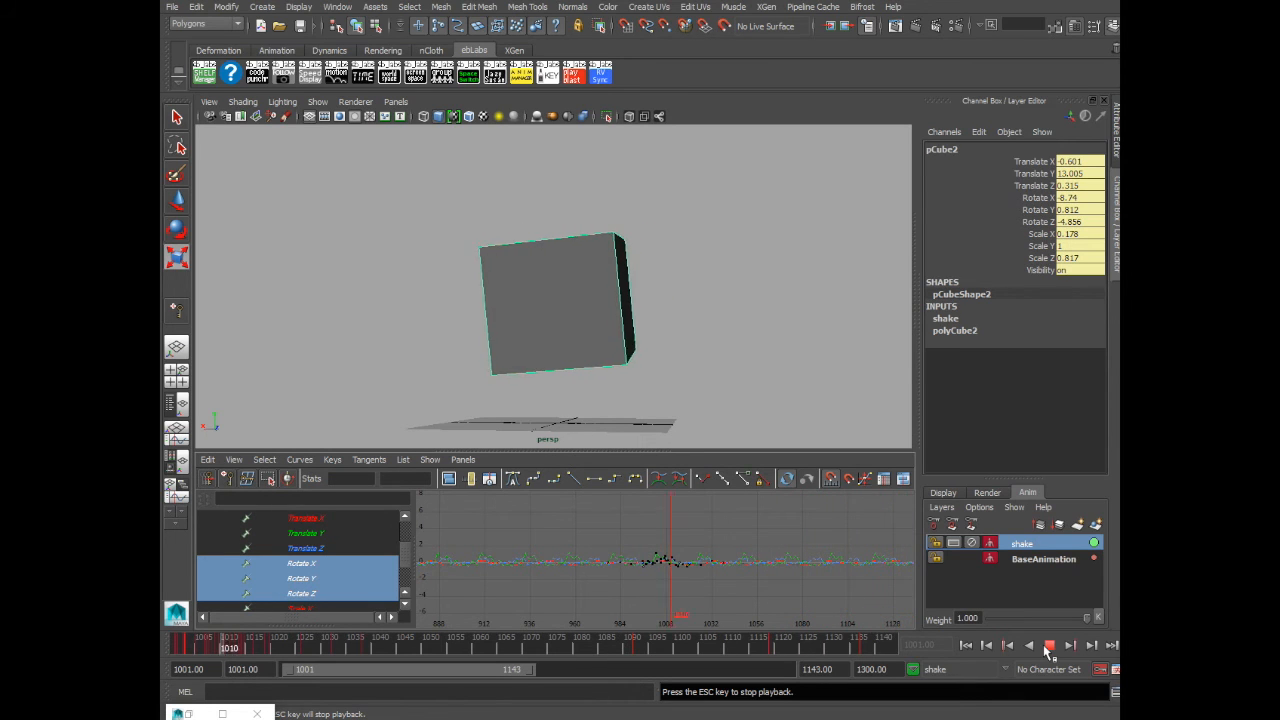
pyautogui.click(1049, 645)
# - Show the shake layer's Weight curve and delete its first key
pyautogui.click(545, 239)
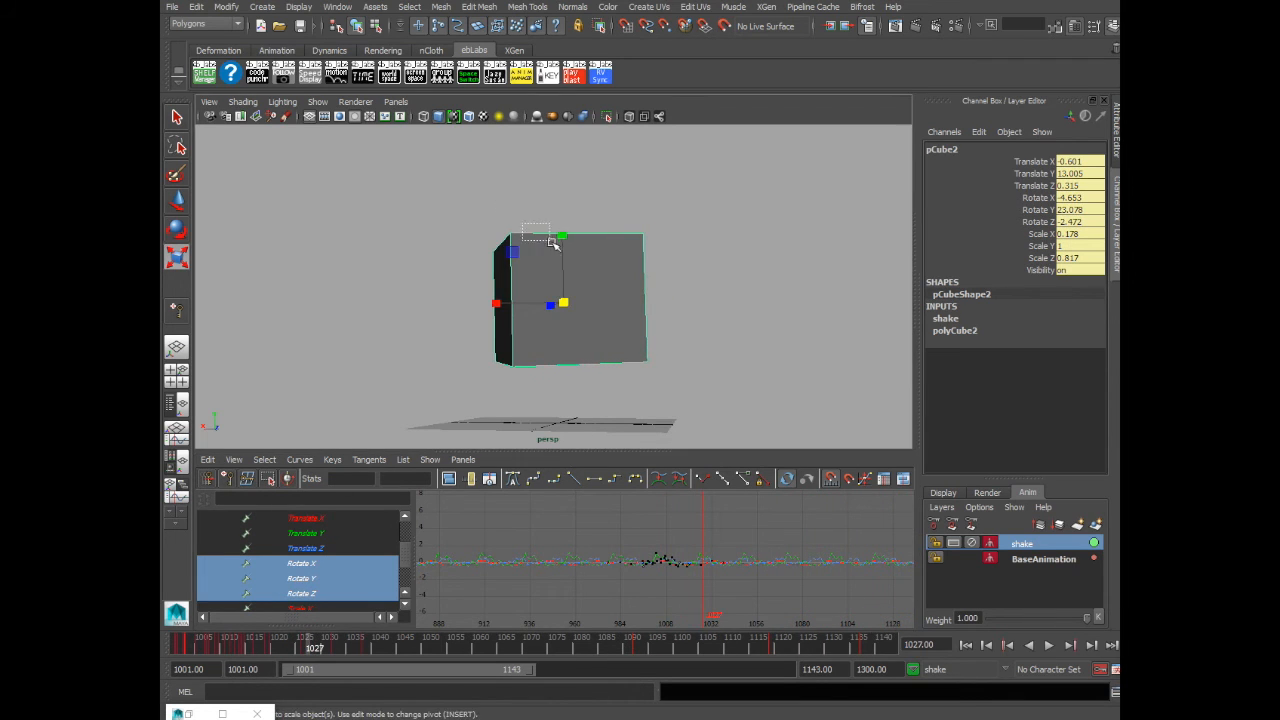
pyautogui.click(1027, 546)
pyautogui.moveTo(220, 650); pyautogui.dragTo(183, 645)
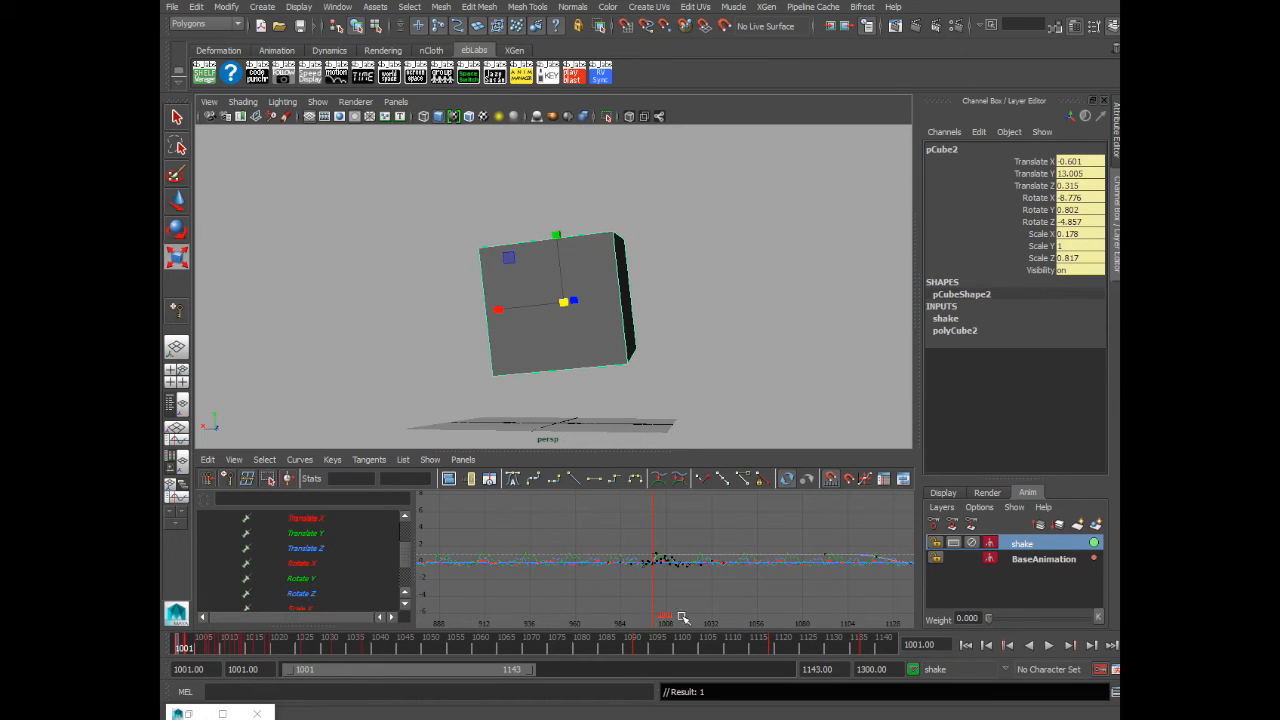
pyautogui.moveTo(191, 652); pyautogui.dragTo(292, 650)
pyautogui.scroll(3, 343, 574)
pyautogui.click(335, 564)
pyautogui.press('f')
pyautogui.click(536, 535)
pyautogui.press('Delete')
# - Insert a new key on the Weight curve and move keys to start the weight at 0
pyautogui.click(598, 578)
pyautogui.press('i')
pyautogui.middleClick(598, 578)
pyautogui.click(536, 589)
pyautogui.press('w')
pyautogui.keyDown('shift'); pyautogui.moveTo(538, 594); pyautogui.dragTo(578, 595, button='middle'); pyautogui.keyUp('shift')
# - Rearrange and delete Weight keys so the shake ramps from 0 up to 1 near frame 1039
pyautogui.moveTo(306, 642); pyautogui.dragTo(368, 645)
pyautogui.click(608, 577)
pyautogui.keyDown('shift'); pyautogui.moveTo(612, 576); pyautogui.dragTo(615, 540, button='middle'); pyautogui.keyUp('shift')
pyautogui.keyDown('shift'); pyautogui.moveTo(618, 535); pyautogui.dragTo(626, 534, button='middle'); pyautogui.keyUp('shift')
pyautogui.keyDown('shift'); pyautogui.moveTo(615, 577); pyautogui.dragTo(617, 569, button='middle'); pyautogui.keyUp('shift')
pyautogui.click(768, 539)
pyautogui.click(770, 551)
pyautogui.moveTo(718, 518); pyautogui.dragTo(765, 535)
pyautogui.moveTo(768, 526); pyautogui.dragTo(792, 522, button='middle')
pyautogui.click(792, 522)
pyautogui.moveTo(756, 537); pyautogui.dragTo(853, 610)
pyautogui.click(798, 533)
pyautogui.press('Delete')
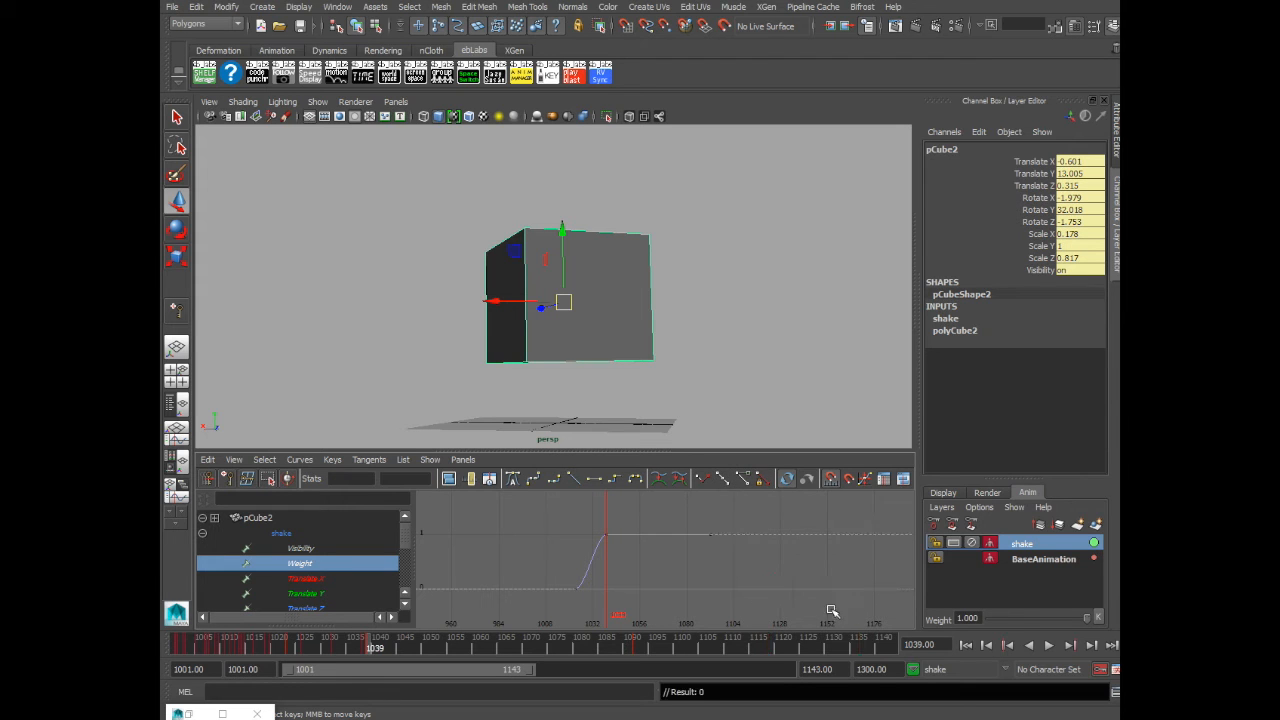
# - Play the animation from the first frame to review the shake fading in, then stop playback
pyautogui.moveTo(192, 650); pyautogui.dragTo(163, 640)
pyautogui.click(760, 385)
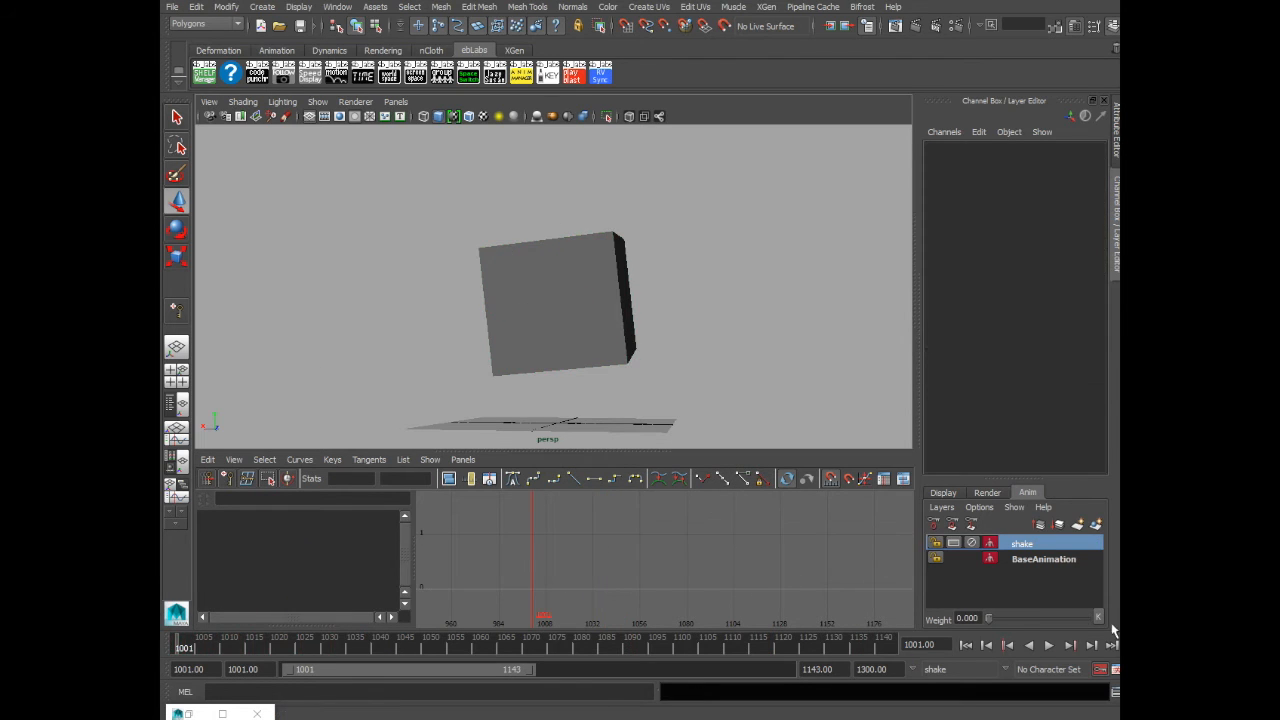
pyautogui.click(1049, 646)
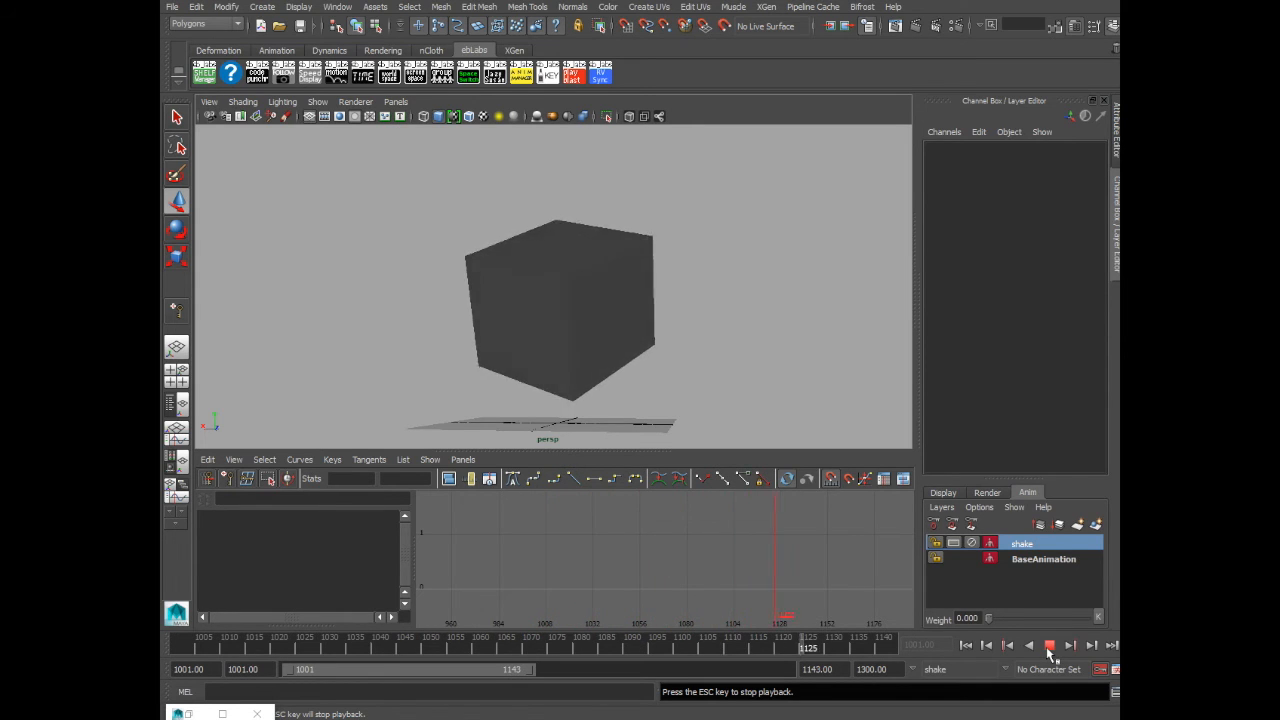
pyautogui.click(1049, 647)
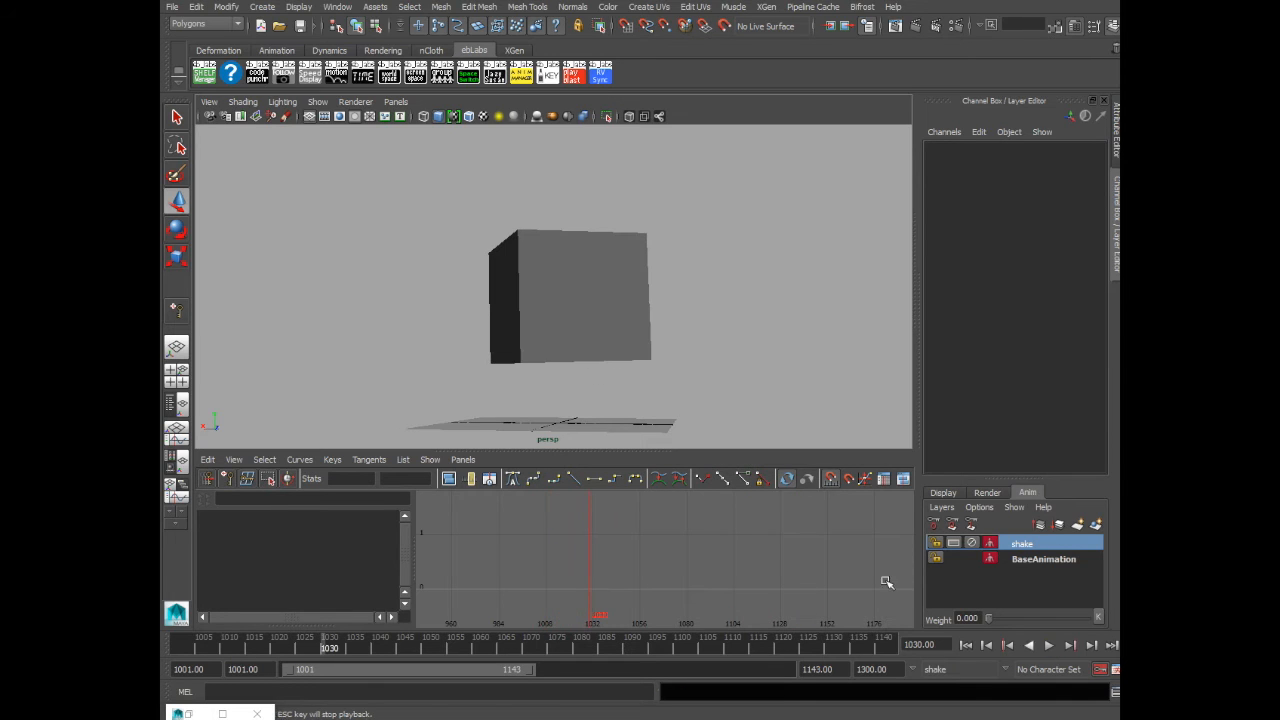
# - Examine the rotation curves of both the shake layer and the BaseAnimation layer in the Graph Editor
pyautogui.moveTo(472, 216); pyautogui.dragTo(677, 317)
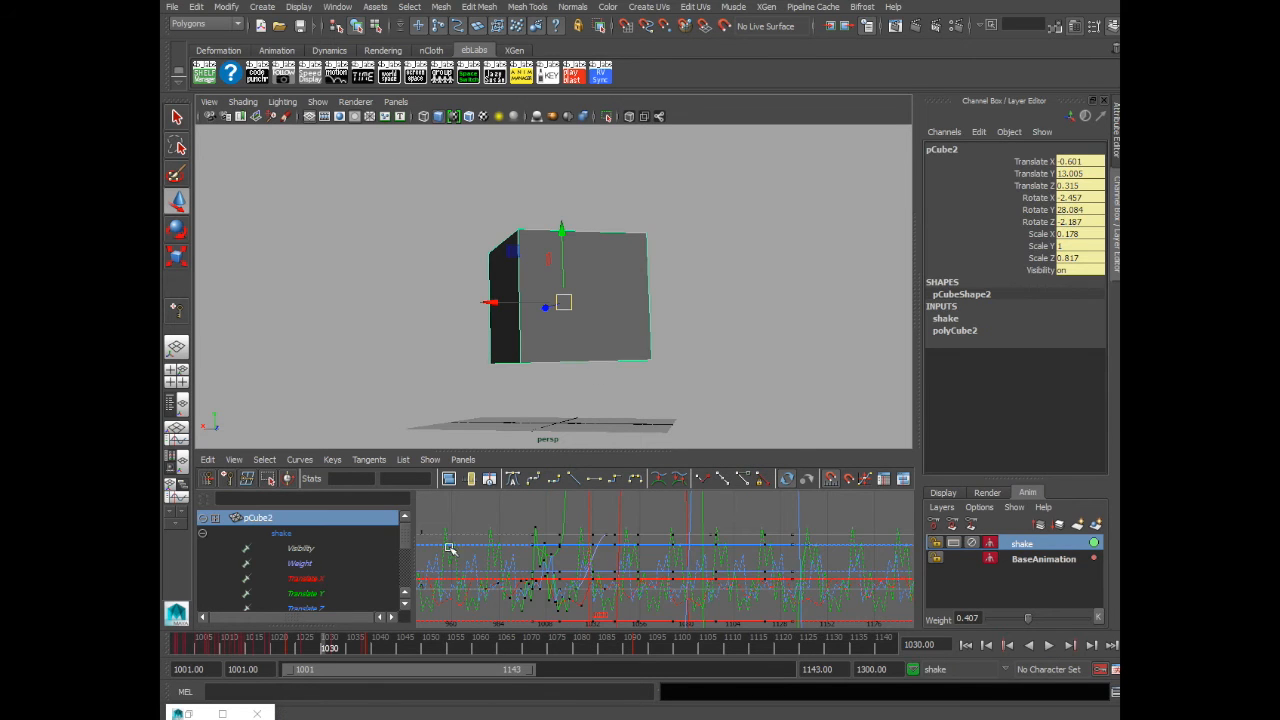
pyautogui.click(1045, 545)
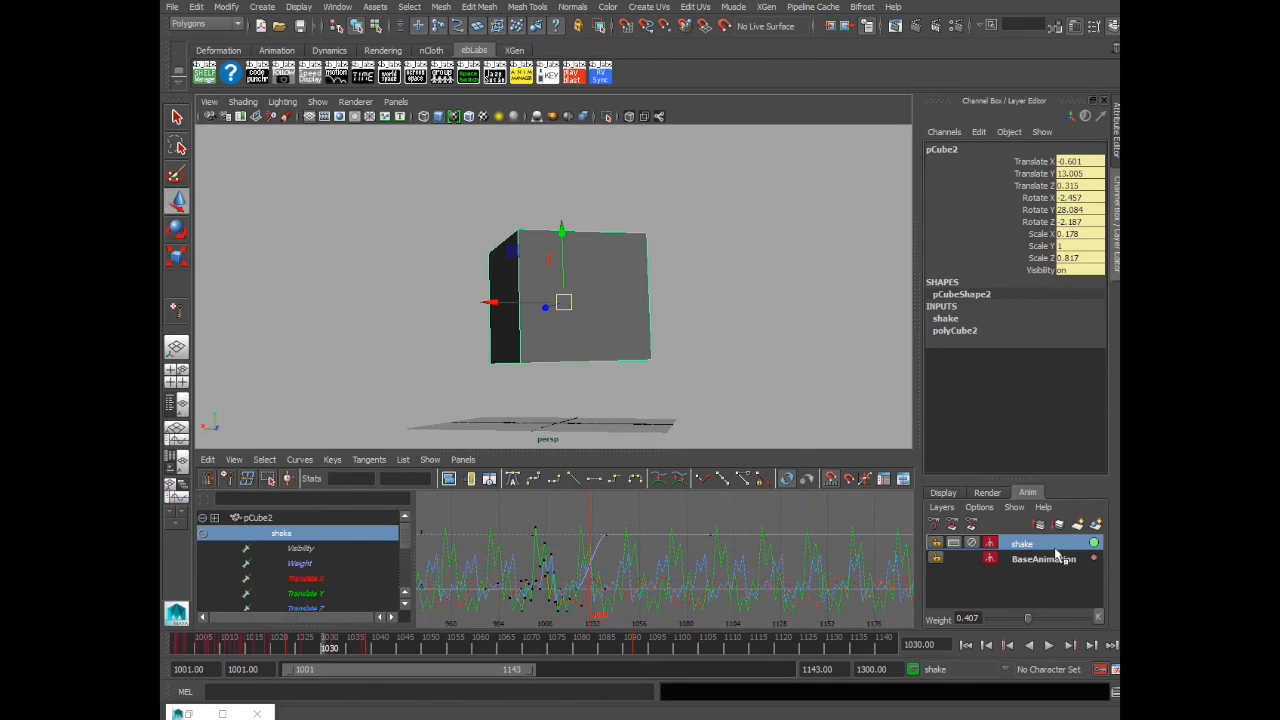
pyautogui.moveTo(401, 539); pyautogui.dragTo(405, 570)
pyautogui.click(311, 577)
pyautogui.keyDown('shift'); pyautogui.click(337, 563); pyautogui.keyUp('shift')
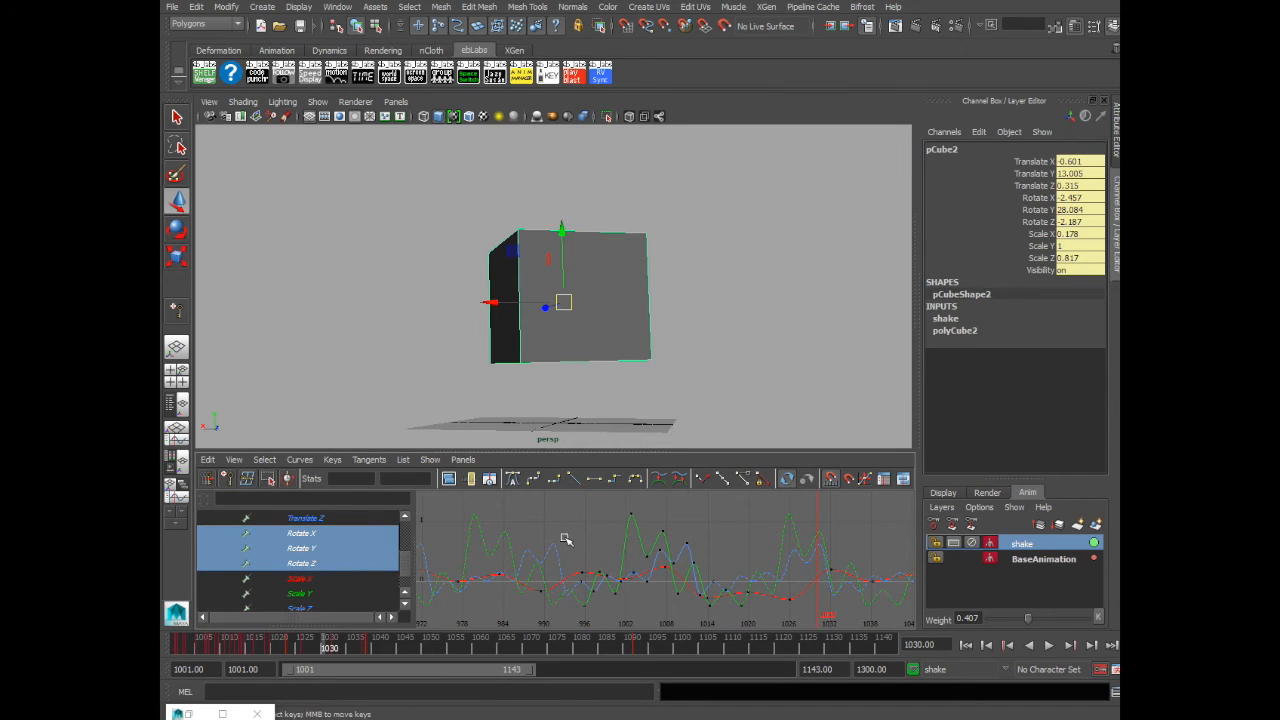
pyautogui.scroll(-3, 664, 590)
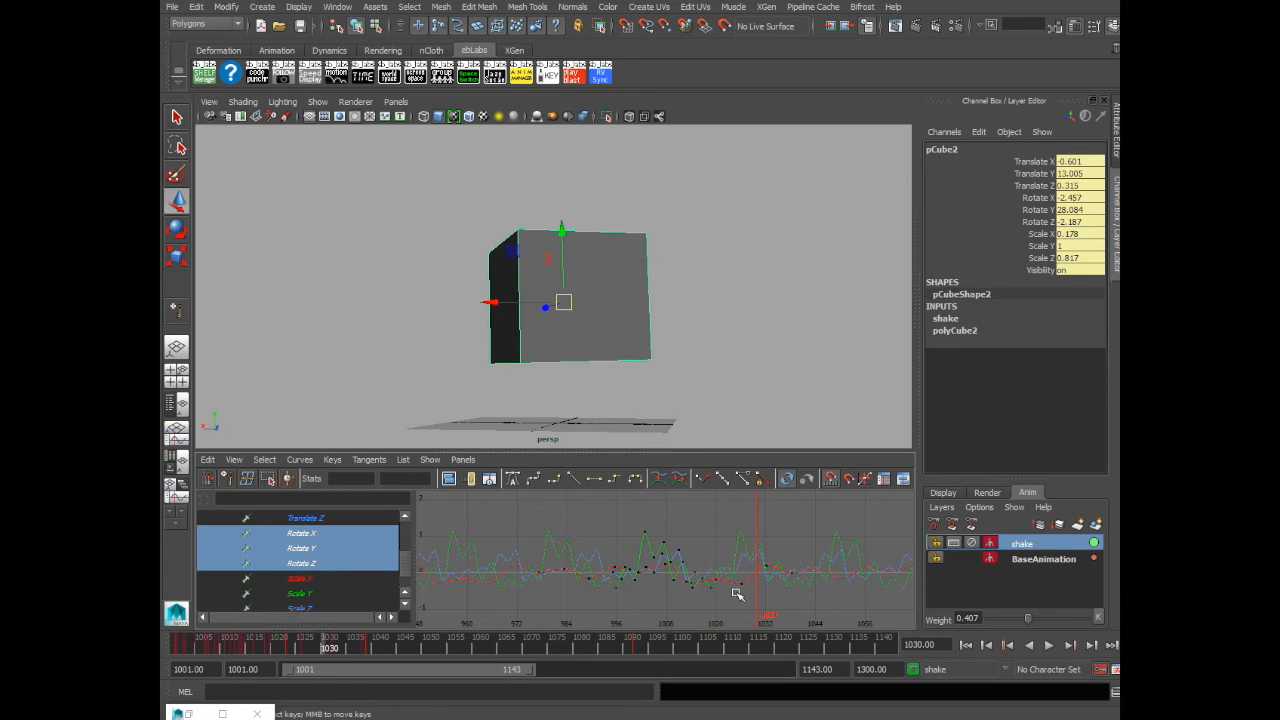
pyautogui.click(305, 535)
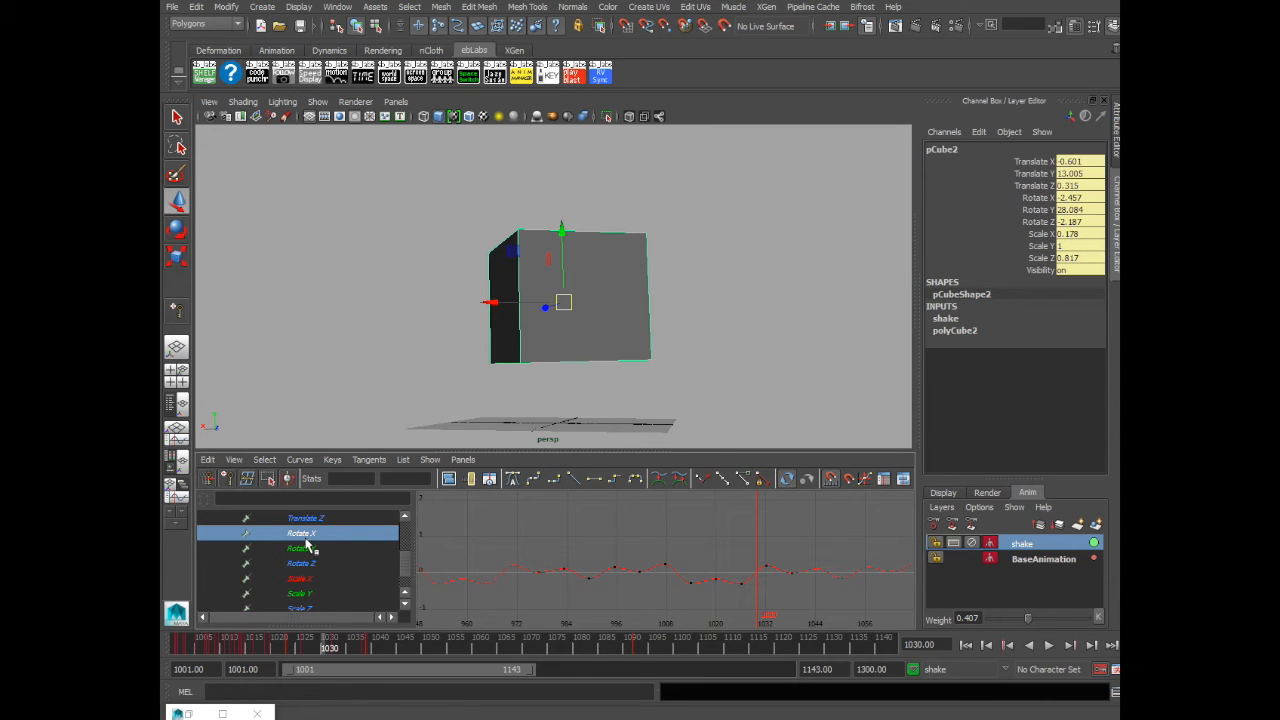
pyautogui.click(312, 549)
pyautogui.click(323, 564)
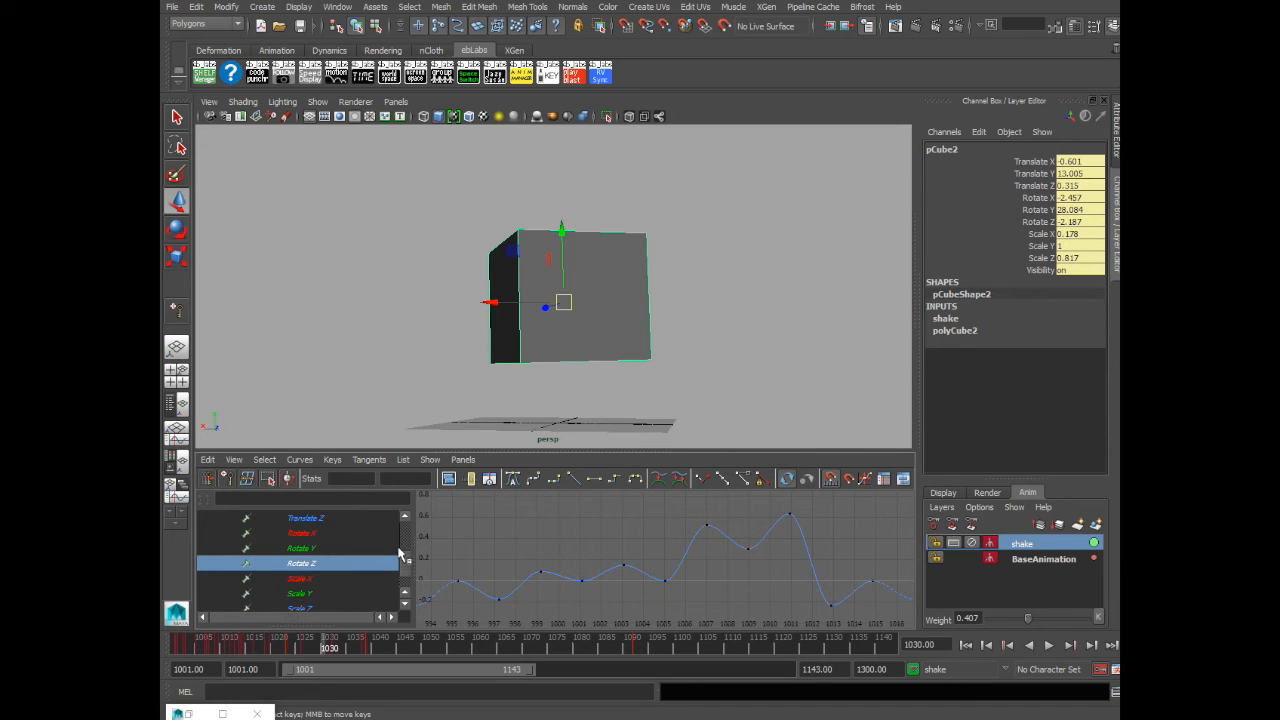
pyautogui.moveTo(404, 562); pyautogui.dragTo(398, 604)
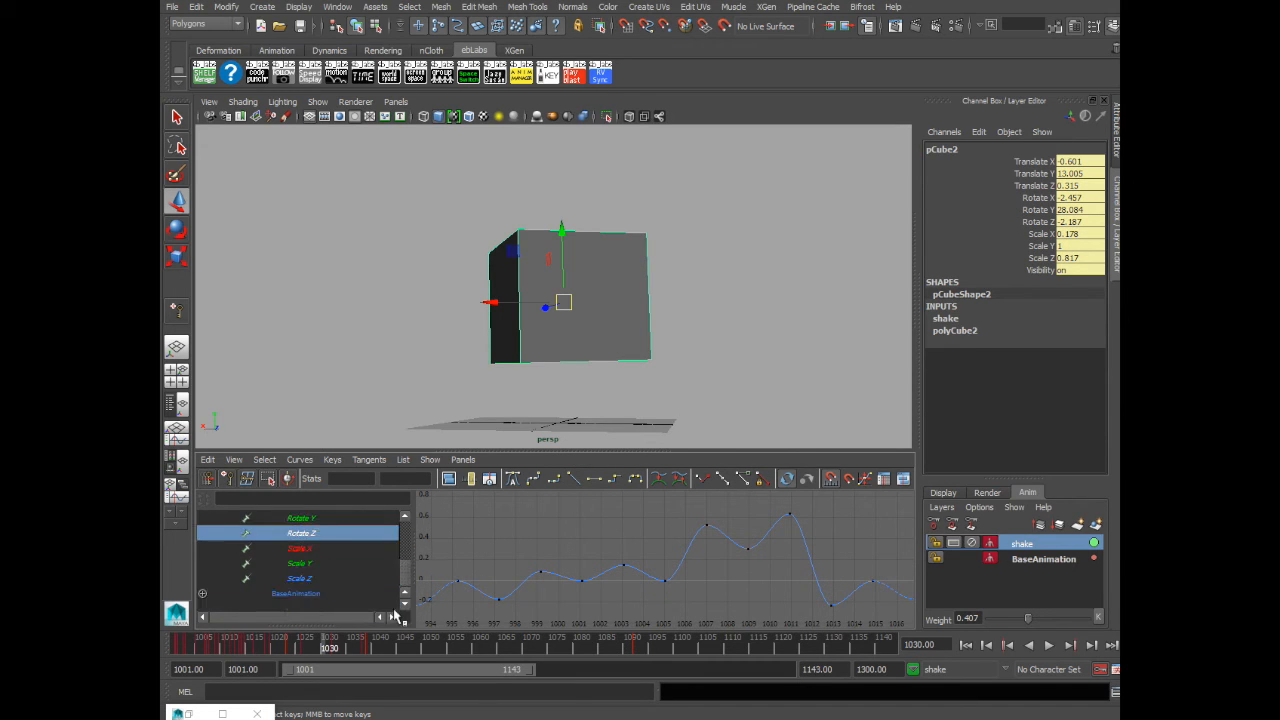
pyautogui.click(202, 594)
pyautogui.scroll(2, 404, 562)
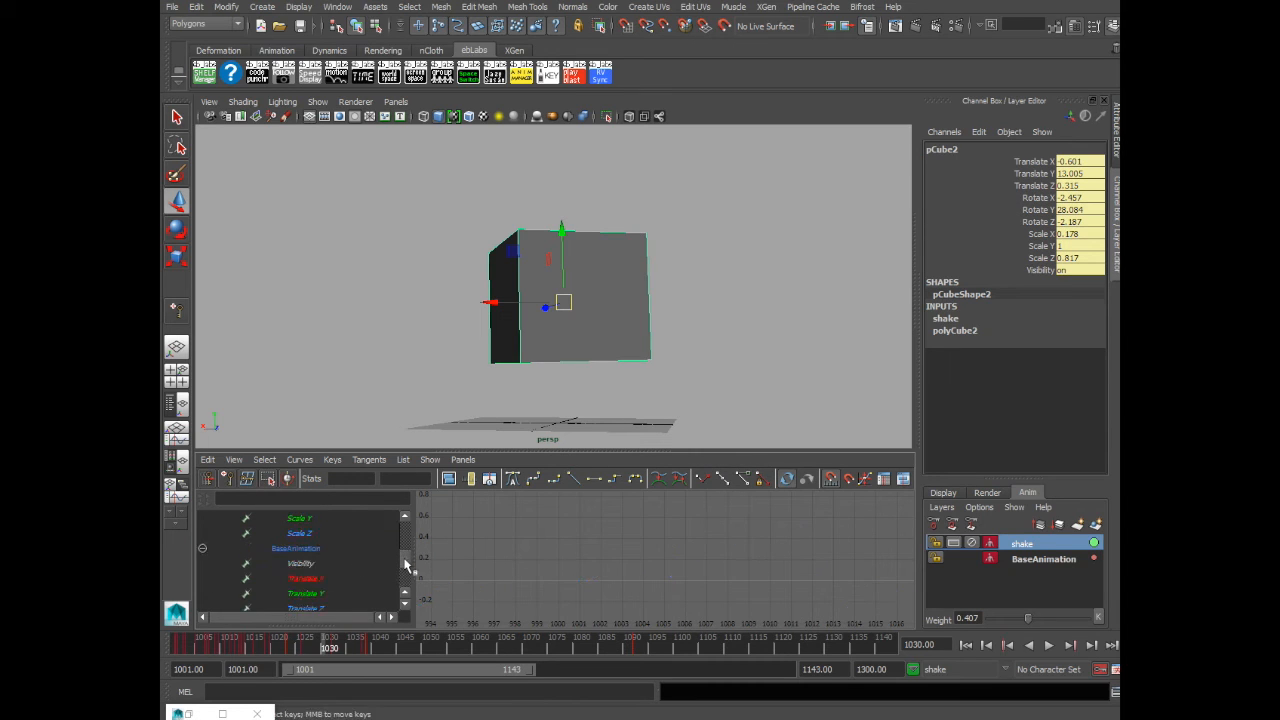
pyautogui.click(305, 564)
pyautogui.keyDown('shift'); pyautogui.click(313, 594); pyautogui.keyUp('shift')
pyautogui.press('f')
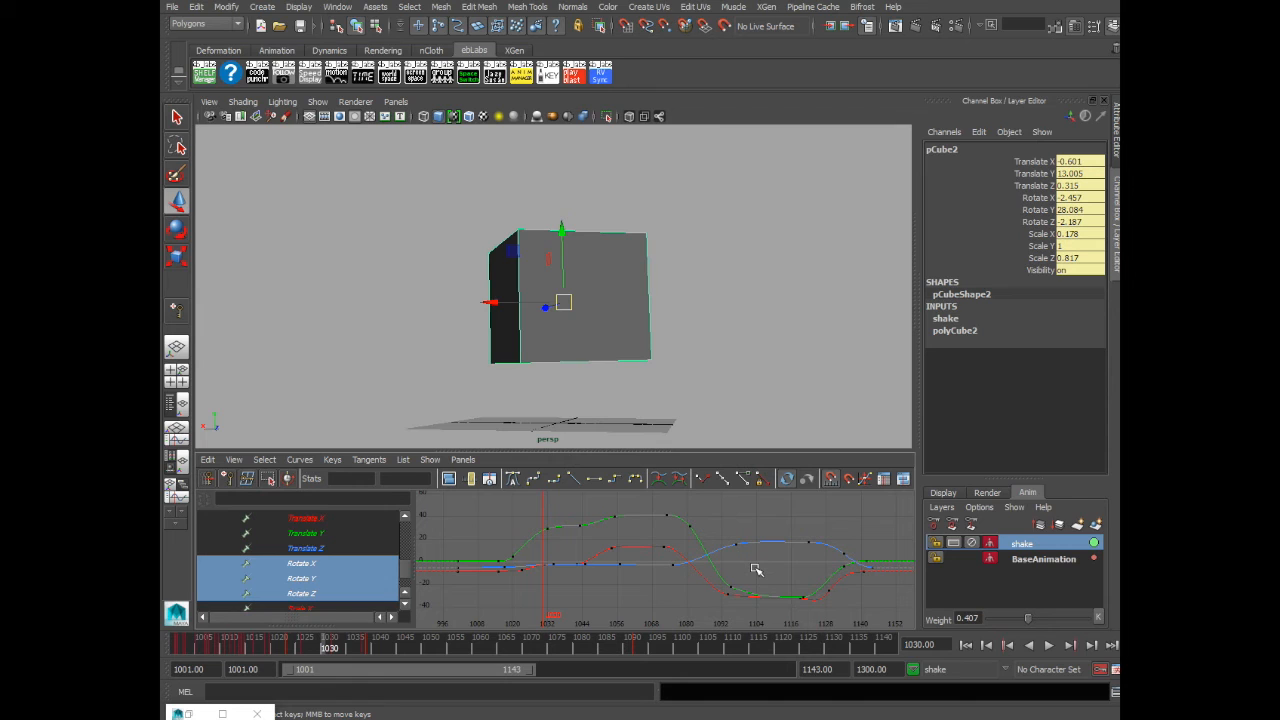
# - Try moving BaseAnimation rotation keys near frame 1097, then undo the keyframe edit
pyautogui.hotkey('alt', 'v')
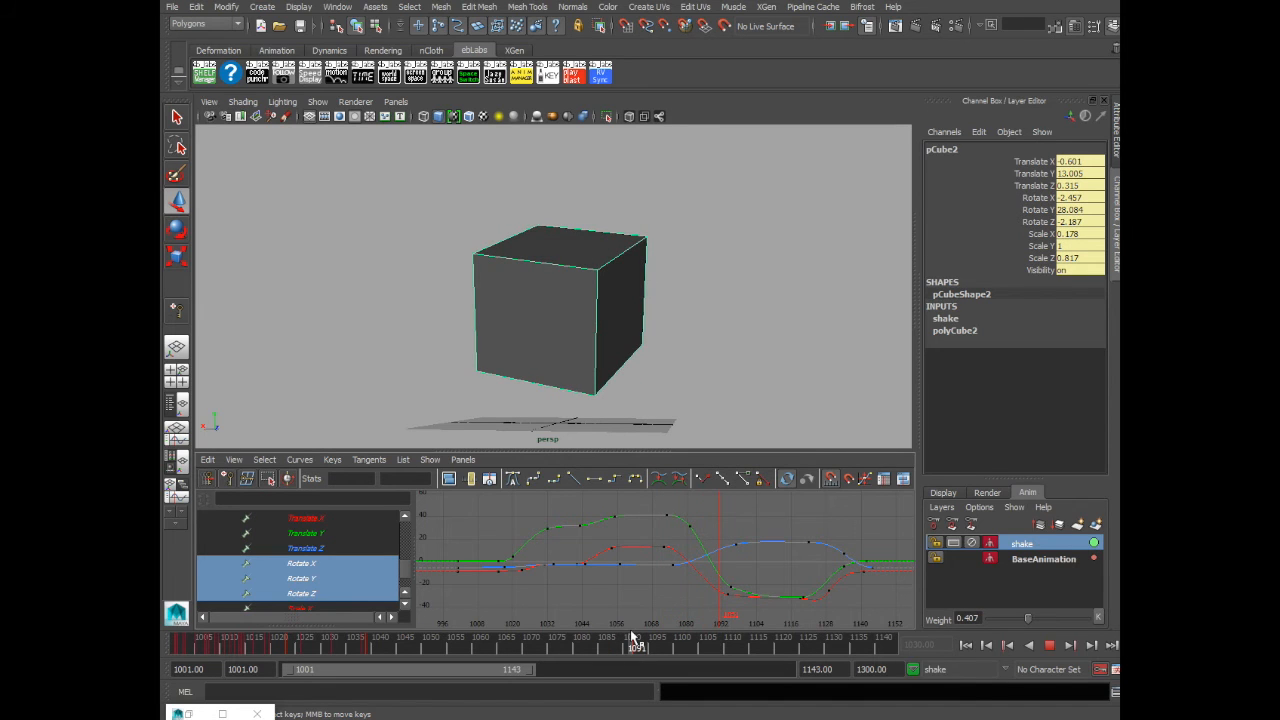
pyautogui.moveTo(632, 632); pyautogui.dragTo(666, 650)
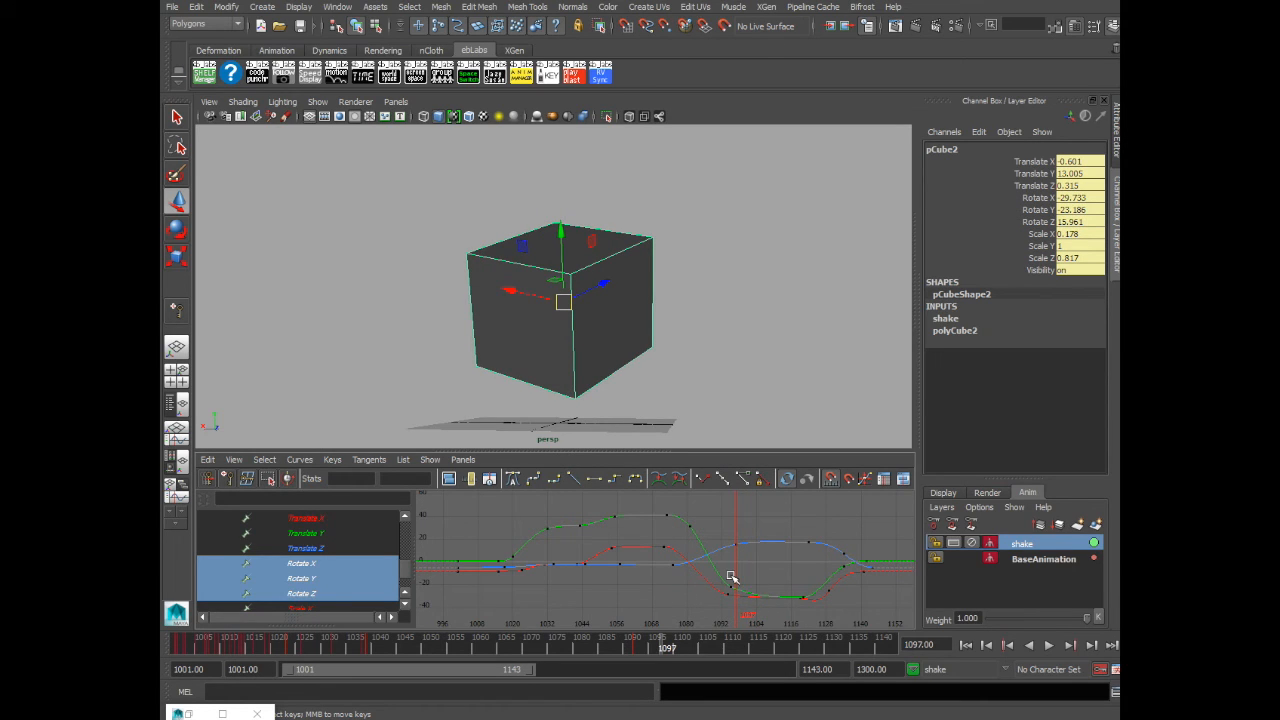
pyautogui.moveTo(802, 593); pyautogui.dragTo(802, 596)
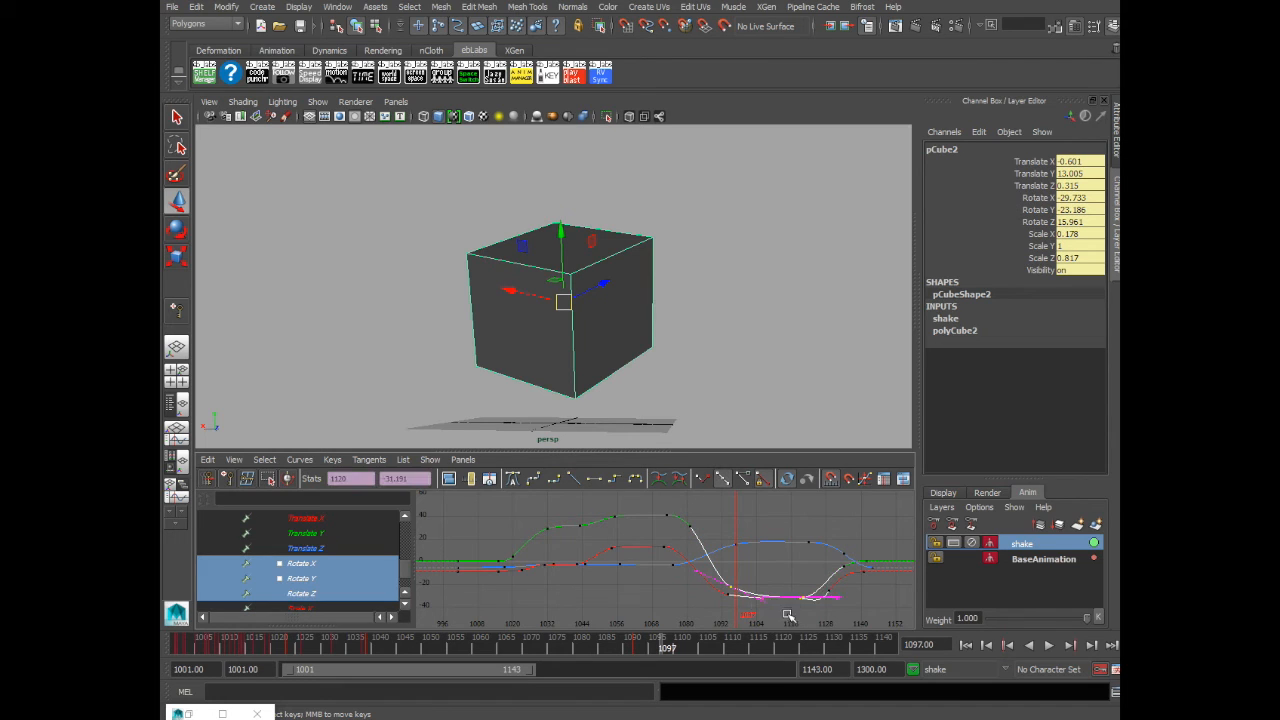
pyautogui.moveTo(744, 600)
pyautogui.mouseDown(button='middle')
pyautogui.moveTo(780, 634)
pyautogui.moveTo(751, 577)
pyautogui.mouseUp(button='middle')
pyautogui.press('r')
pyautogui.press('space')
pyautogui.press('space')
pyautogui.moveTo(405, 532); pyautogui.dragTo(405, 549)
pyautogui.click(380, 551)
pyautogui.click(1044, 559)
pyautogui.press('w')
pyautogui.click(771, 537)
pyautogui.click(301, 520)
pyautogui.hotkey('ctrl', 'z')
# - Play the animation from the start to review the combined motion, then stop playback
pyautogui.moveTo(408, 647); pyautogui.dragTo(889, 648)
pyautogui.moveTo(412, 644); pyautogui.dragTo(178, 638)
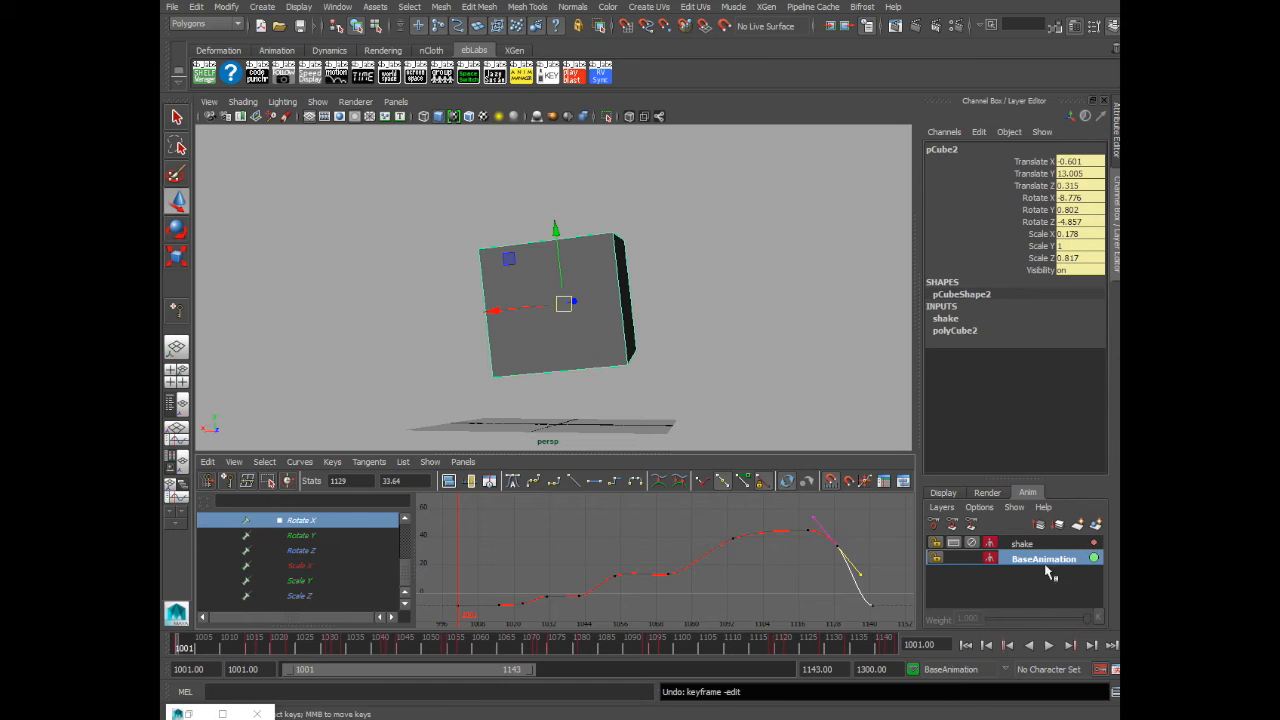
pyautogui.click(1049, 645)
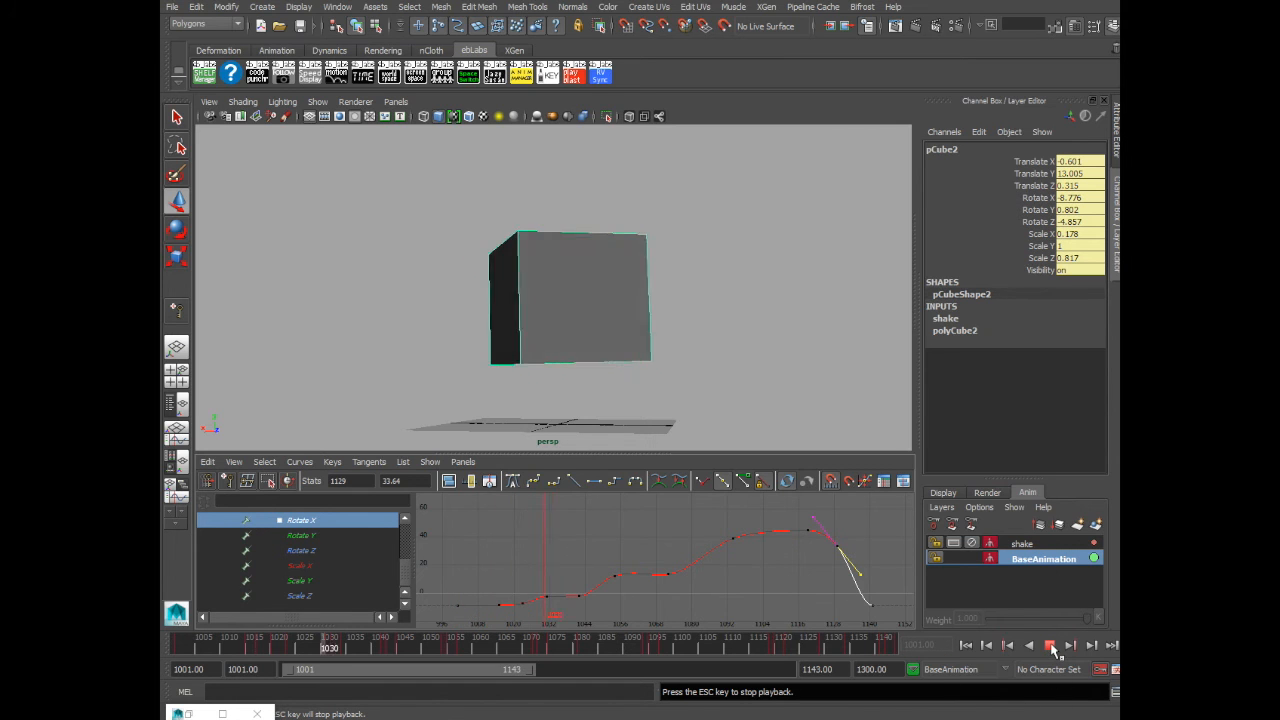
pyautogui.click(1049, 645)
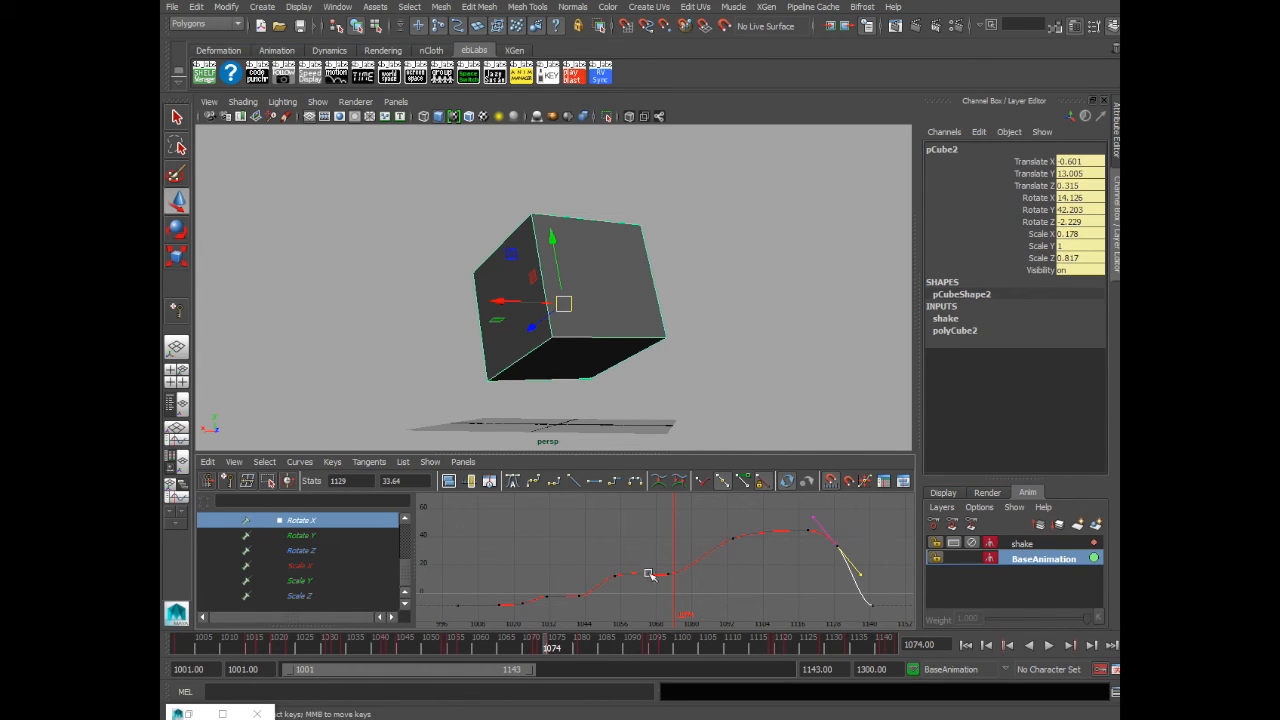
# - Merge the shake layer together with BaseAnimation into a single animation layer
pyautogui.click(1040, 545)
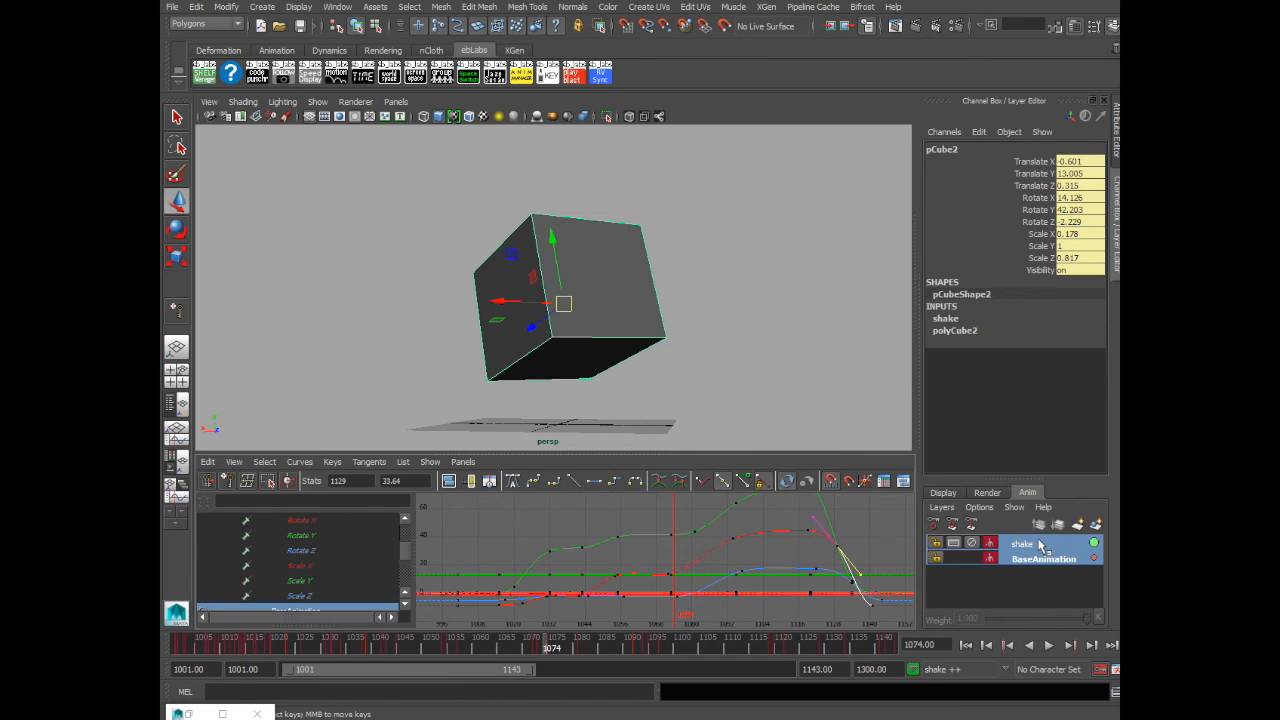
pyautogui.rightClick(1037, 556)
pyautogui.click(1043, 290)
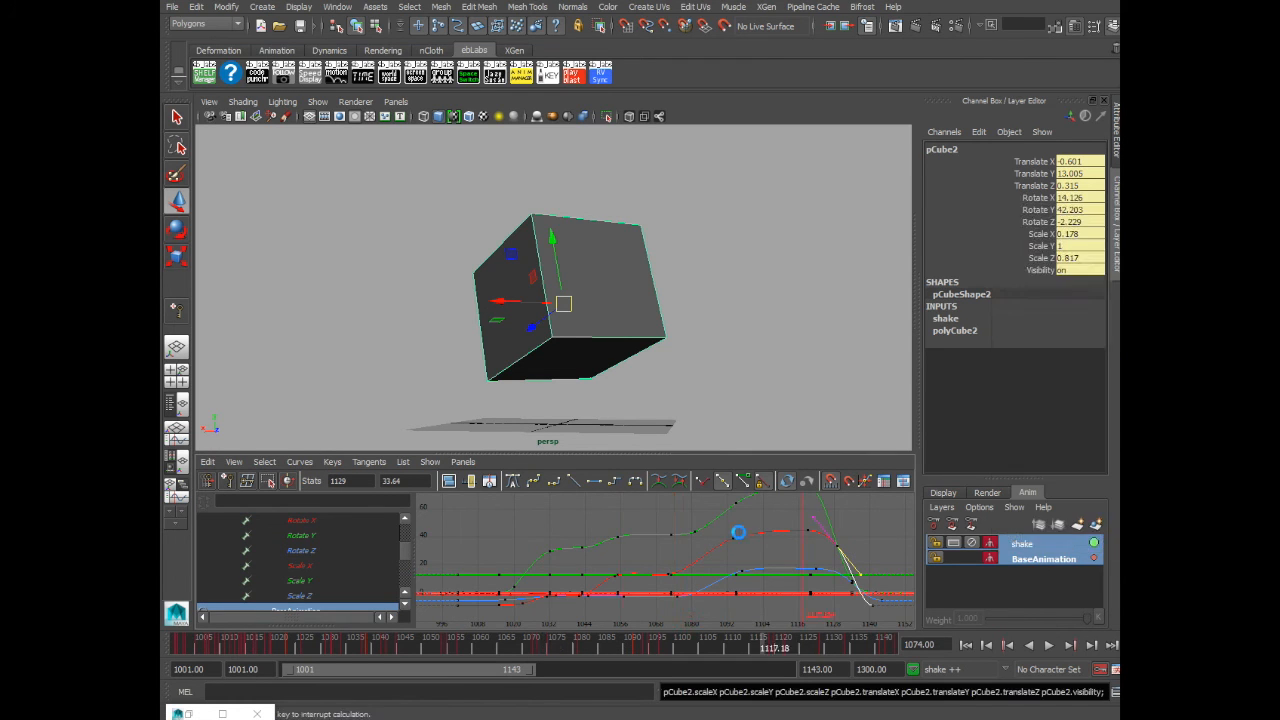
pyautogui.click(604, 345)
# - Play back and examine the merged Rotate Y curve in the Graph Editor
pyautogui.click(303, 603)
pyautogui.scroll(10, 607, 570)
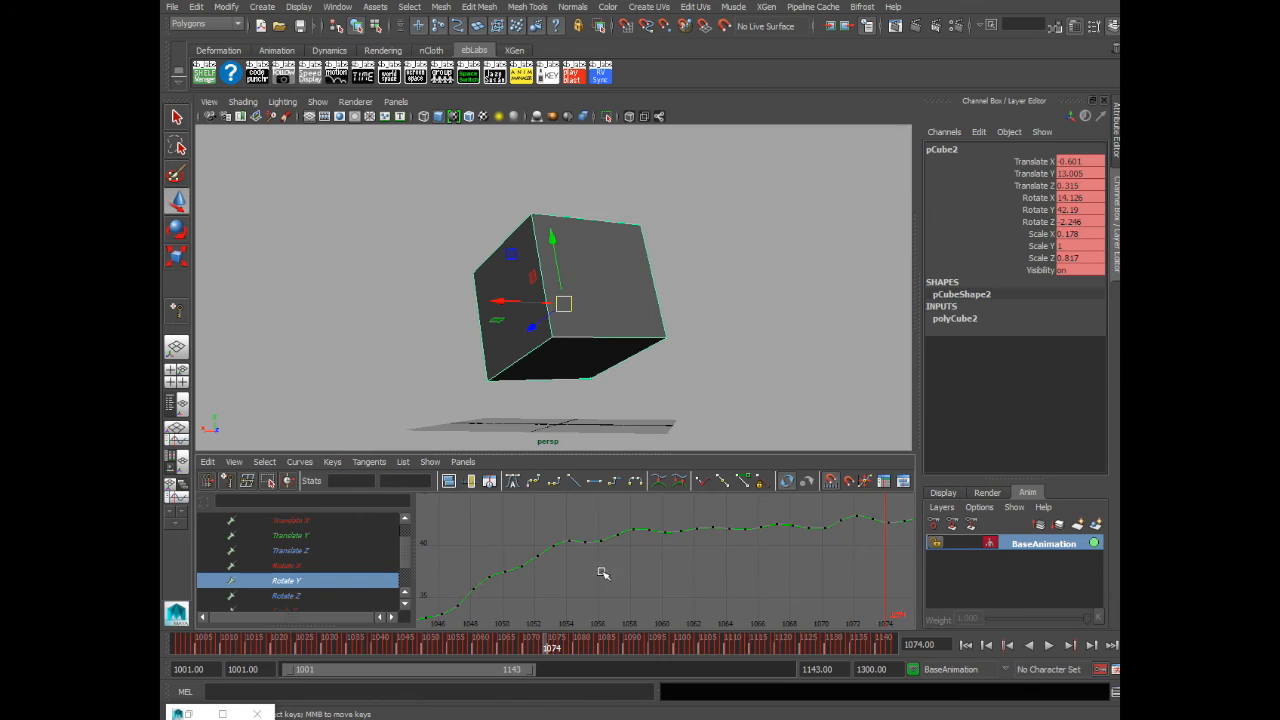
pyautogui.scroll(-5, 768, 545)
pyautogui.scroll(2, 641, 541)
pyautogui.keyDown('alt'); pyautogui.moveTo(783, 552); pyautogui.dragTo(465, 663, button='middle'); pyautogui.keyUp('alt')
pyautogui.press('f')
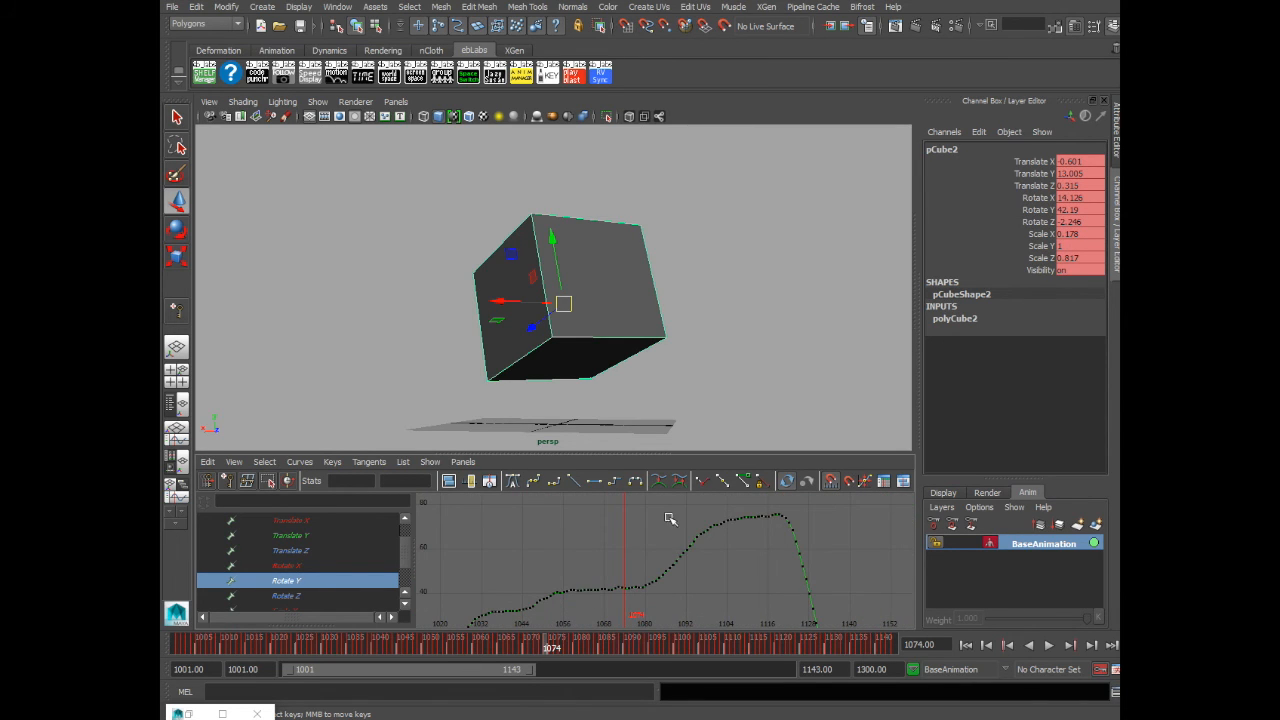
pyautogui.scroll(-2, 768, 566)
pyautogui.scroll(1, 777, 566)
pyautogui.hotkey('alt', 'v')
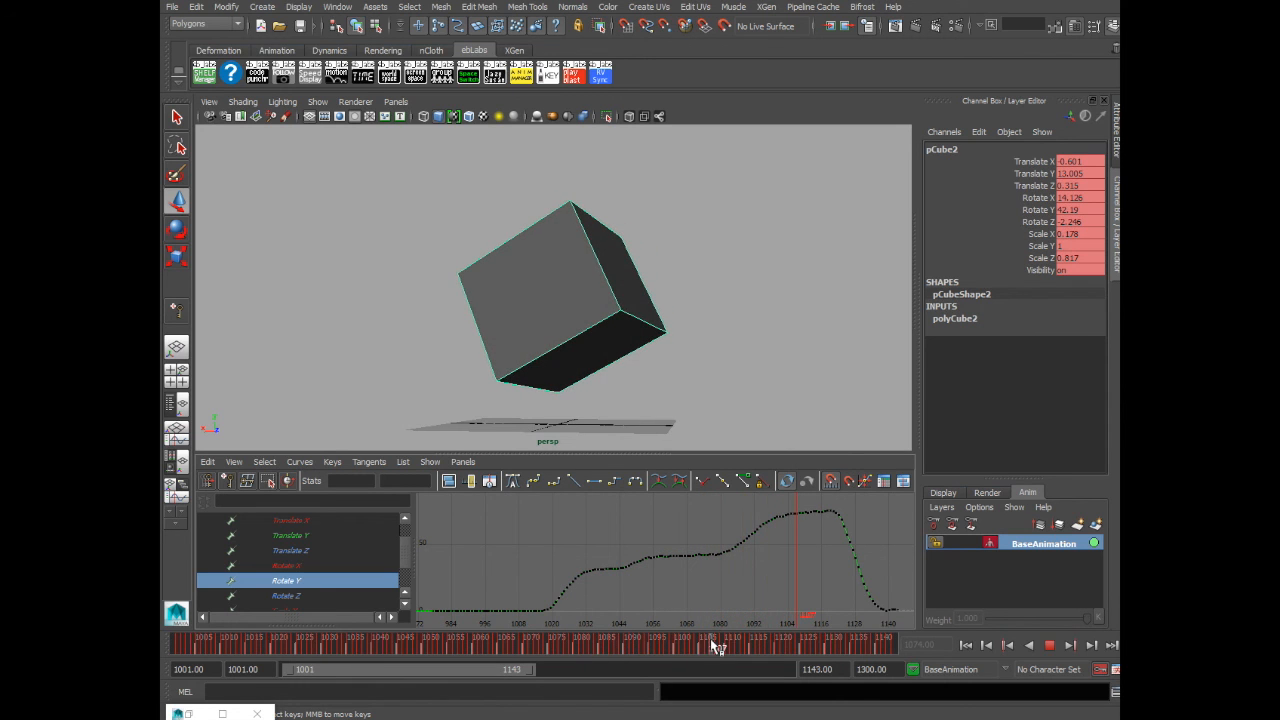
pyautogui.hotkey('alt', 'v')
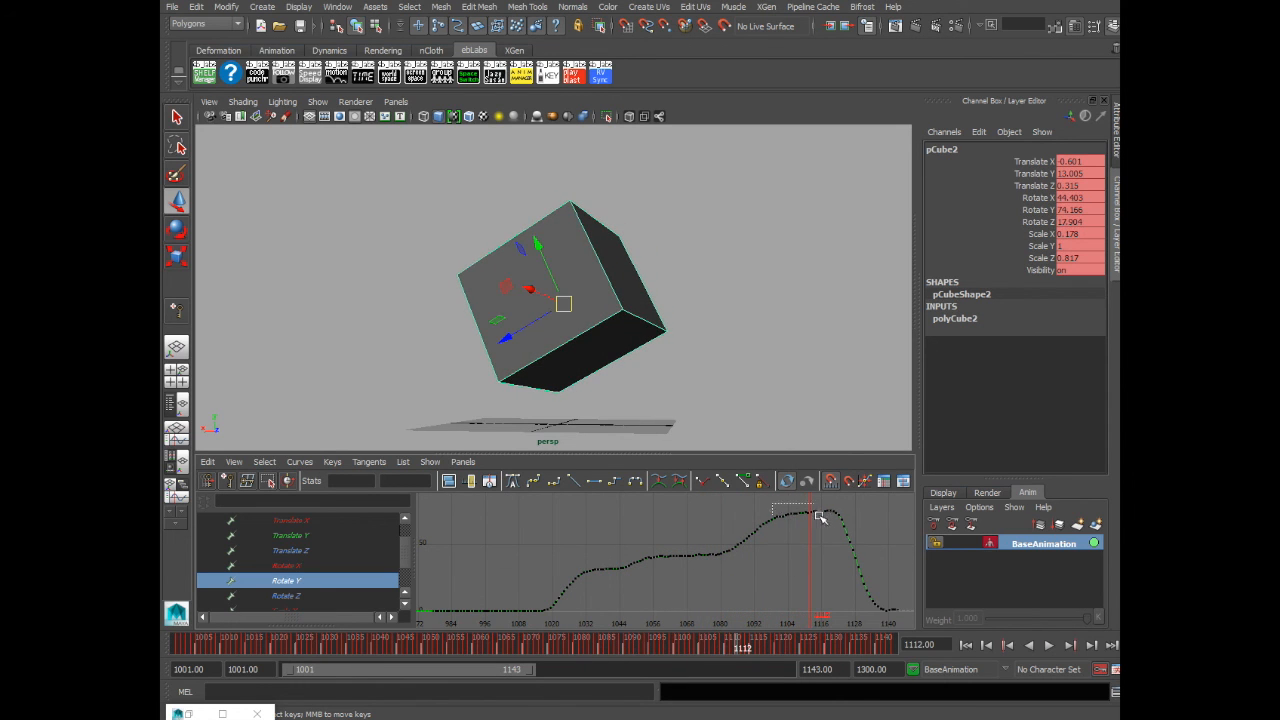
# - Drag the block of Rotate Y keys near frame 1112 downward on the merged curve
pyautogui.moveTo(837, 521); pyautogui.dragTo(833, 518)
pyautogui.moveTo(788, 529); pyautogui.dragTo(794, 661, button='middle')
pyautogui.keyDown('alt'); pyautogui.moveTo(791, 569); pyautogui.dragTo(787, 533, button='middle'); pyautogui.keyUp('alt')
pyautogui.moveTo(793, 548); pyautogui.dragTo(794, 566, button='middle')
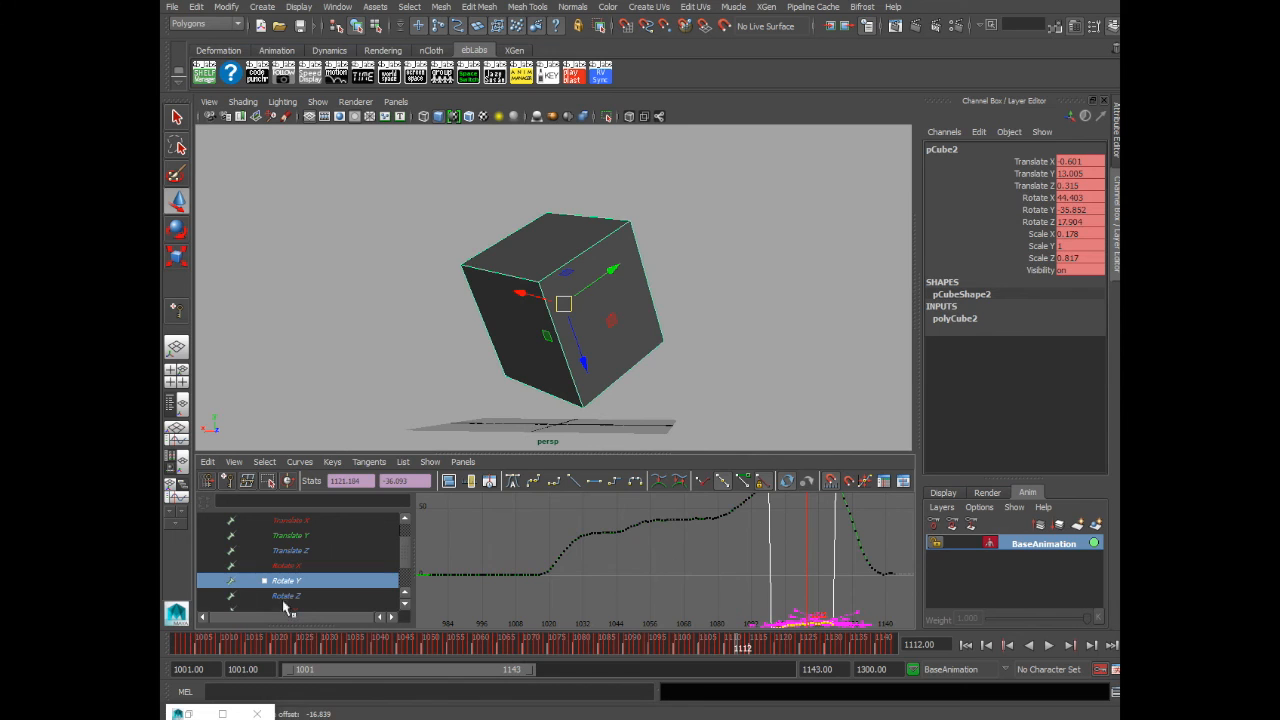
# - Delete the dense baked Rotate X keys in the middle of the descending section to smooth it
pyautogui.click(272, 568)
pyautogui.moveTo(752, 507); pyautogui.dragTo(830, 546)
pyautogui.moveTo(794, 541); pyautogui.dragTo(794, 569, button='middle')
pyautogui.click(694, 503)
pyautogui.moveTo(695, 503); pyautogui.dragTo(724, 568)
pyautogui.press('f')
pyautogui.press('f')
pyautogui.click(766, 575)
pyautogui.press('a')
pyautogui.moveTo(704, 508); pyautogui.dragTo(785, 557)
pyautogui.press('Delete')
pyautogui.moveTo(697, 536); pyautogui.dragTo(733, 561)
# - Scale the Rotate X keys after the descent vertically so they flatten out
pyautogui.press('f')
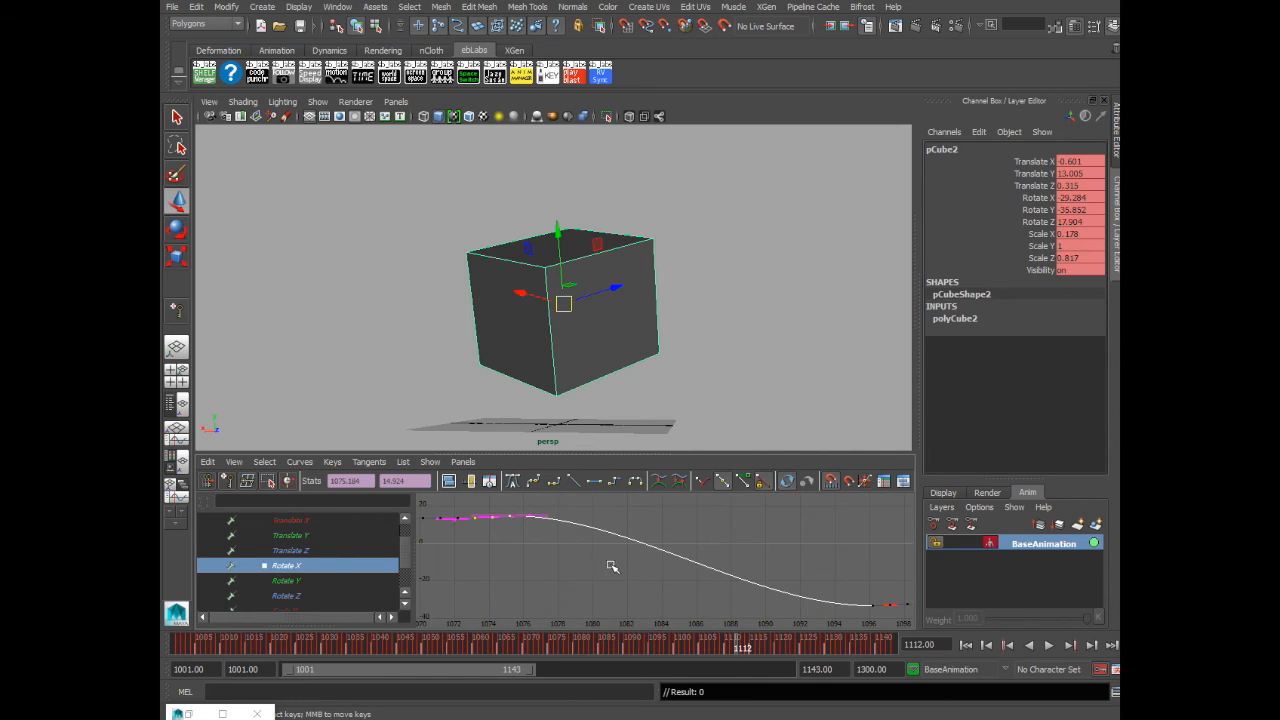
pyautogui.click(671, 543)
pyautogui.press('a')
pyautogui.moveTo(721, 576); pyautogui.dragTo(838, 633)
pyautogui.press('f')
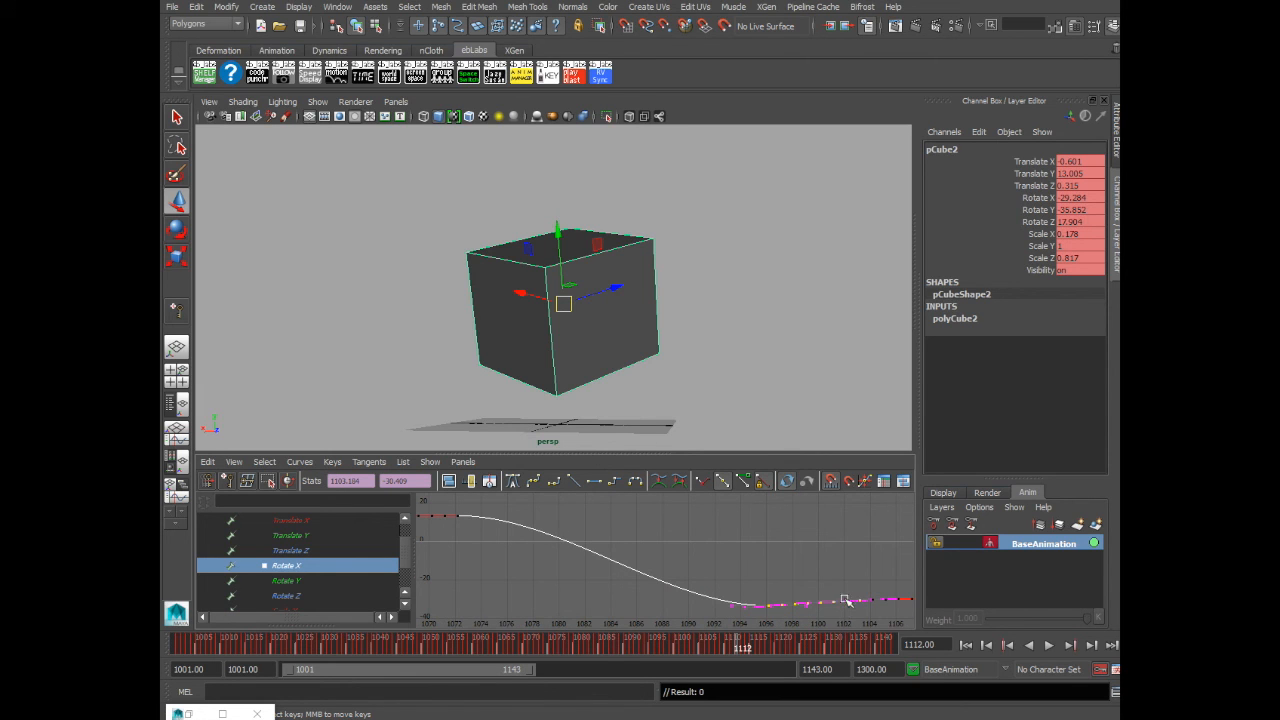
pyautogui.press('r')
pyautogui.moveTo(860, 604); pyautogui.dragTo(865, 655, button='middle')
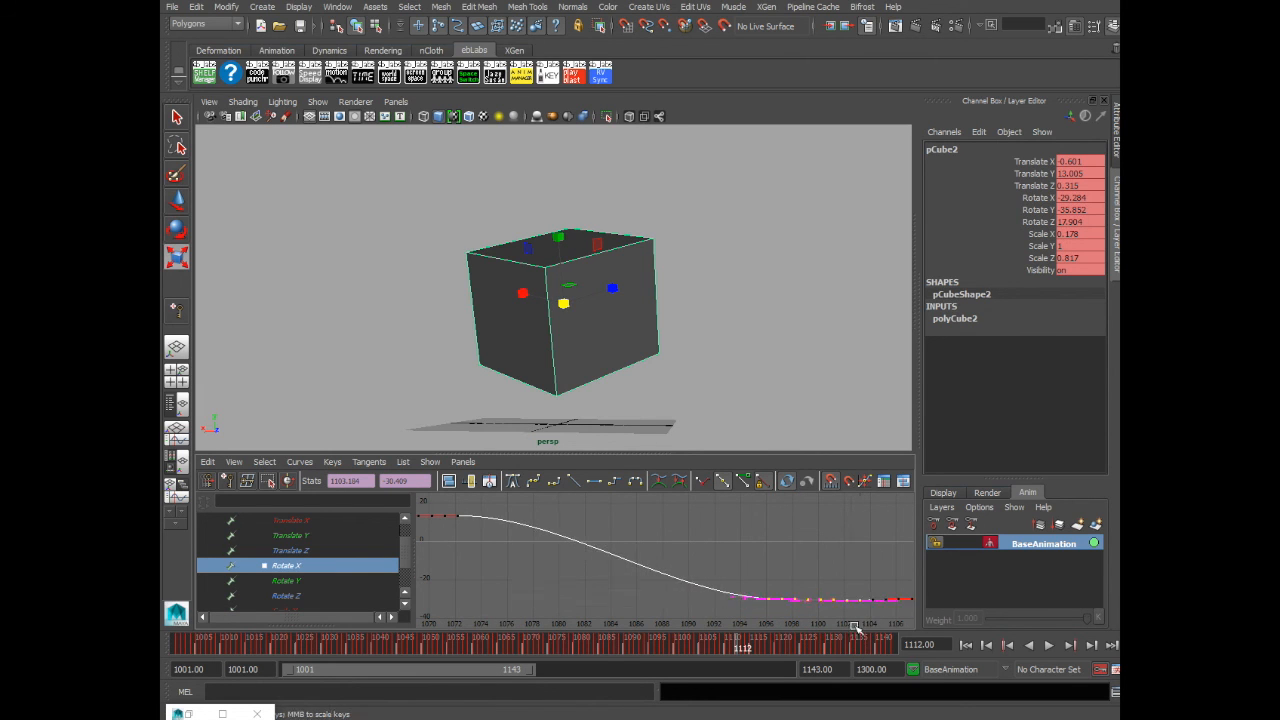
# - Delete the dense baked Rotate X keys along the curve's late ease-out section
pyautogui.click(740, 610)
pyautogui.press('a')
pyautogui.moveTo(770, 581); pyautogui.dragTo(897, 636)
pyautogui.press('f')
pyautogui.click(728, 592)
pyautogui.moveTo(674, 587); pyautogui.dragTo(843, 621)
pyautogui.moveTo(686, 606)
pyautogui.mouseDown(button='middle')
pyautogui.moveTo(694, 631)
pyautogui.moveTo(687, 598)
pyautogui.mouseUp(button='middle')
pyautogui.keyDown('alt'); pyautogui.moveTo(872, 562); pyautogui.dragTo(528, 579, button='middle'); pyautogui.keyUp('alt')
pyautogui.moveTo(511, 509); pyautogui.dragTo(863, 607)
pyautogui.press('Delete')
pyautogui.moveTo(498, 588); pyautogui.dragTo(540, 614)
pyautogui.press('f')
pyautogui.click(811, 585)
pyautogui.moveTo(812, 587); pyautogui.dragTo(848, 609)
pyautogui.press('f')
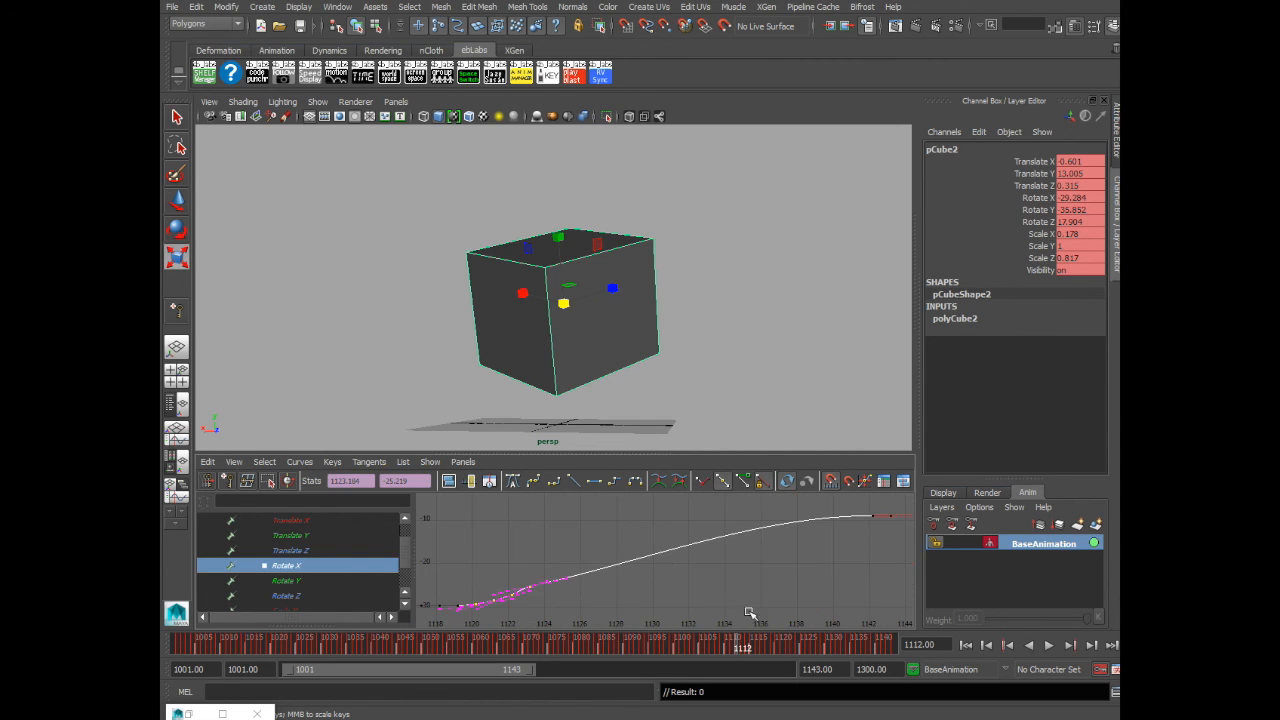
pyautogui.click(562, 584)
pyautogui.press('w')
# - Examine the Rotate Y curve's keys around frames 1091 to 1096 and reframe the whole curve
pyautogui.click(286, 581)
pyautogui.moveTo(737, 505); pyautogui.dragTo(862, 620)
pyautogui.press('f')
pyautogui.click(507, 542)
pyautogui.moveTo(496, 519); pyautogui.dragTo(516, 537)
pyautogui.press('f')
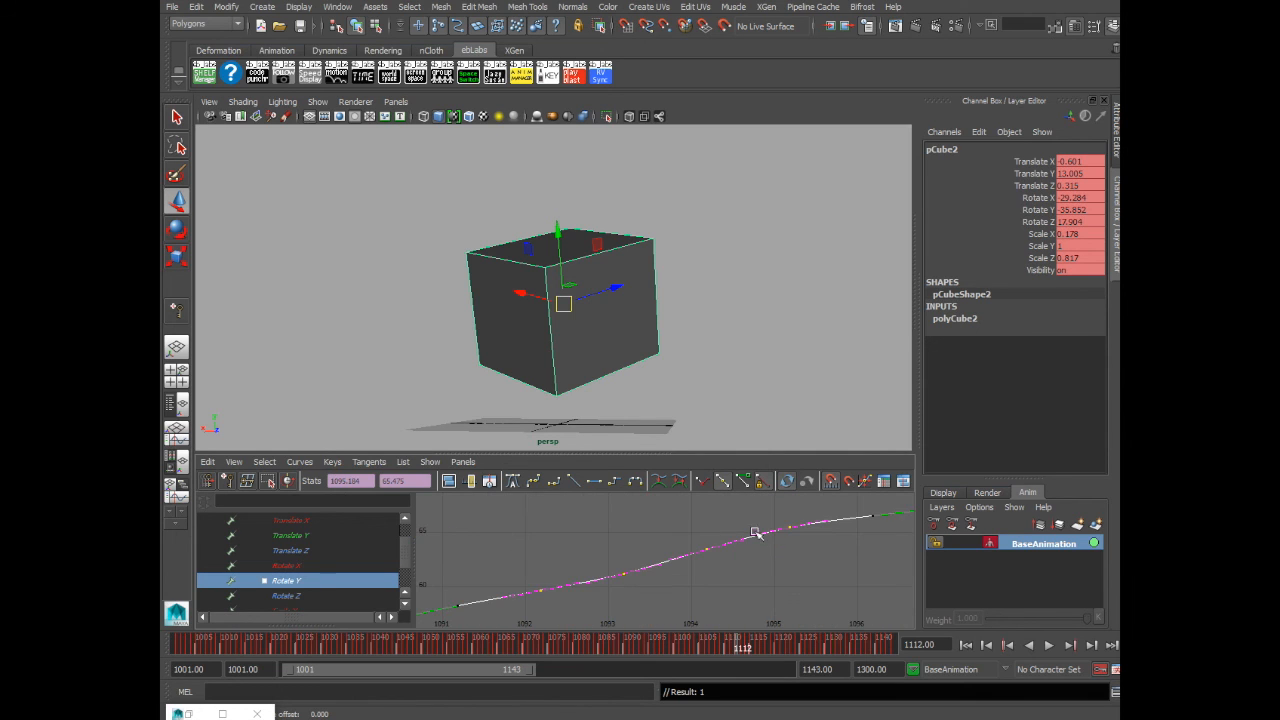
pyautogui.click(810, 558)
pyautogui.press('f')
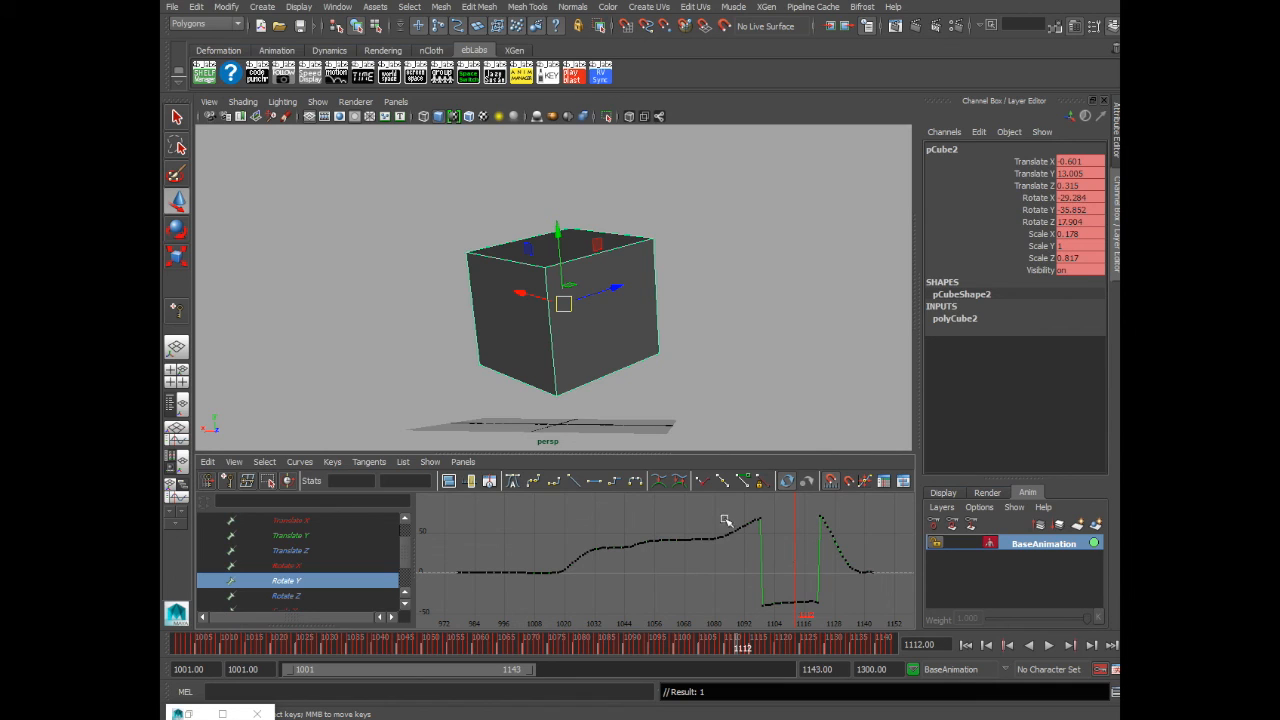
# - Play the animation from the start to review the cleaned curves, then stop playback
pyautogui.moveTo(710, 503); pyautogui.dragTo(866, 630)
pyautogui.click(676, 596)
pyautogui.moveTo(267, 646); pyautogui.dragTo(180, 648)
pyautogui.click(1047, 646)
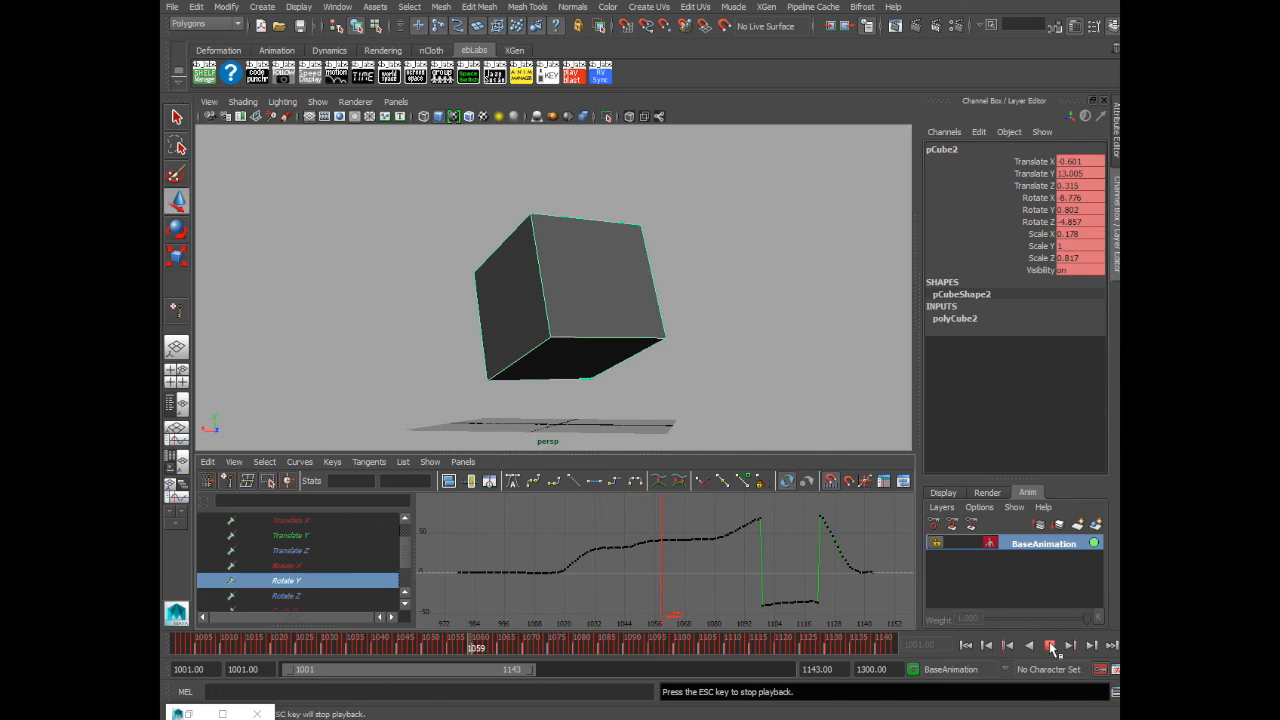
pyautogui.click(1050, 646)
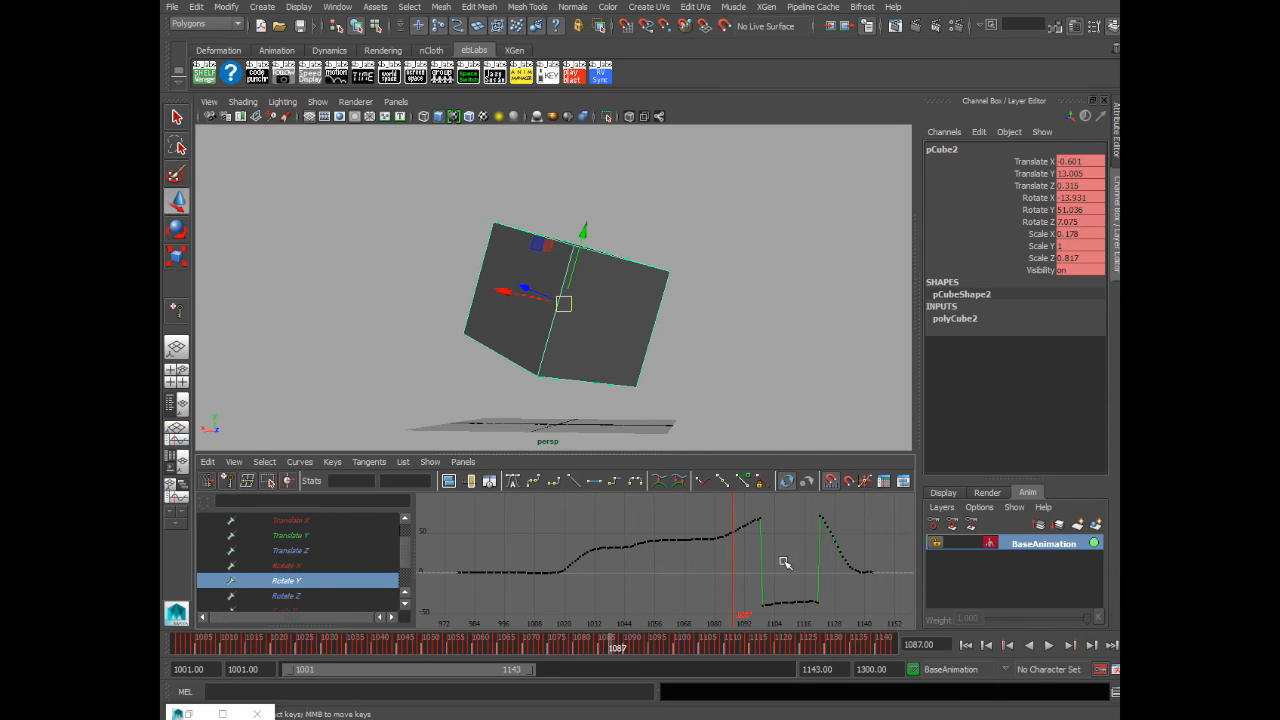
# - Delete the baked Rotate Y keys along the steep drop after the playhead
pyautogui.moveTo(714, 517); pyautogui.dragTo(777, 551)
pyautogui.press('f')
pyautogui.moveTo(829, 514); pyautogui.dragTo(603, 563)
pyautogui.press('Delete')
pyautogui.press('f')
# - Scale the low section of Rotate Y keys vertically so they sit flat
pyautogui.moveTo(707, 519); pyautogui.dragTo(829, 612)
pyautogui.press('f')
pyautogui.click(706, 589)
pyautogui.moveTo(643, 586); pyautogui.dragTo(711, 620)
pyautogui.keyDown('alt'); pyautogui.moveTo(766, 617); pyautogui.dragTo(873, 602, button='right'); pyautogui.keyUp('alt')
pyautogui.press('r')
pyautogui.moveTo(862, 603); pyautogui.dragTo(857, 667, button='middle')
pyautogui.click(818, 564)
pyautogui.press('a')
pyautogui.moveTo(790, 591); pyautogui.dragTo(833, 608)
pyautogui.press('f')
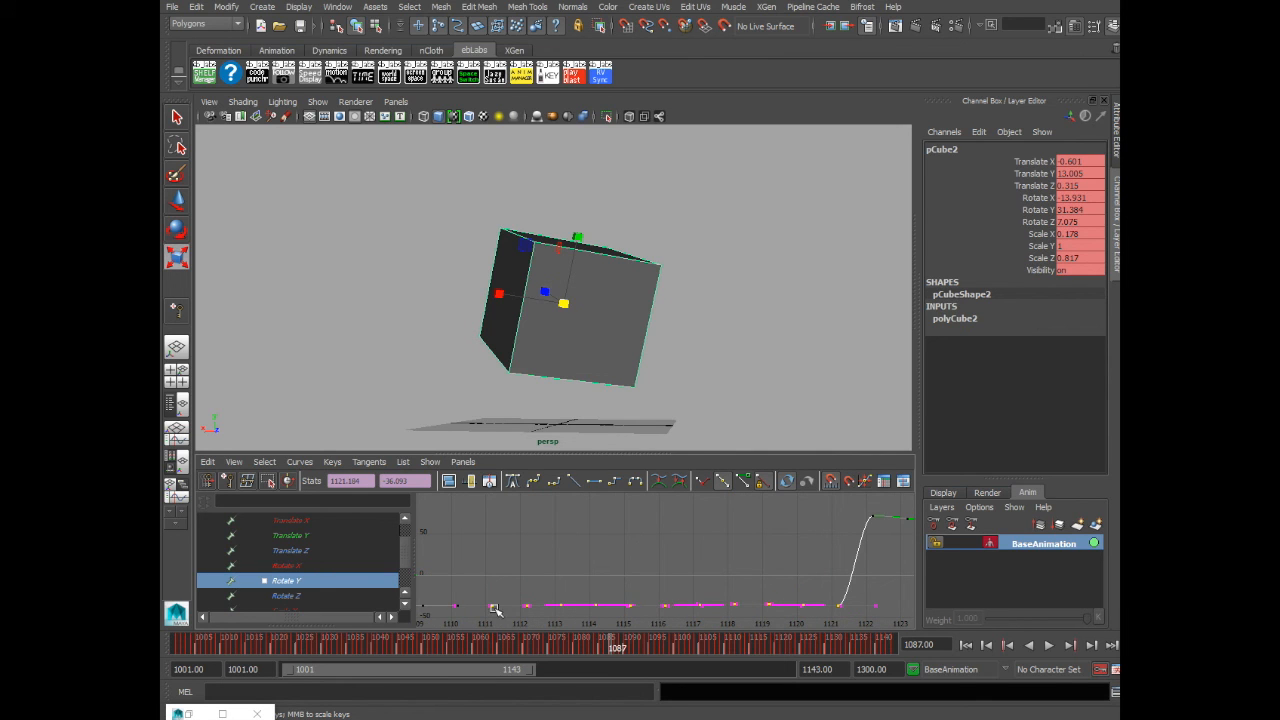
# - Try scaling the first flattened Rotate Y keys, then undo that scale
pyautogui.moveTo(494, 606); pyautogui.dragTo(491, 623, button='middle')
pyautogui.hotkey('ctrl', 'z')
pyautogui.click(706, 571)
pyautogui.press('a')
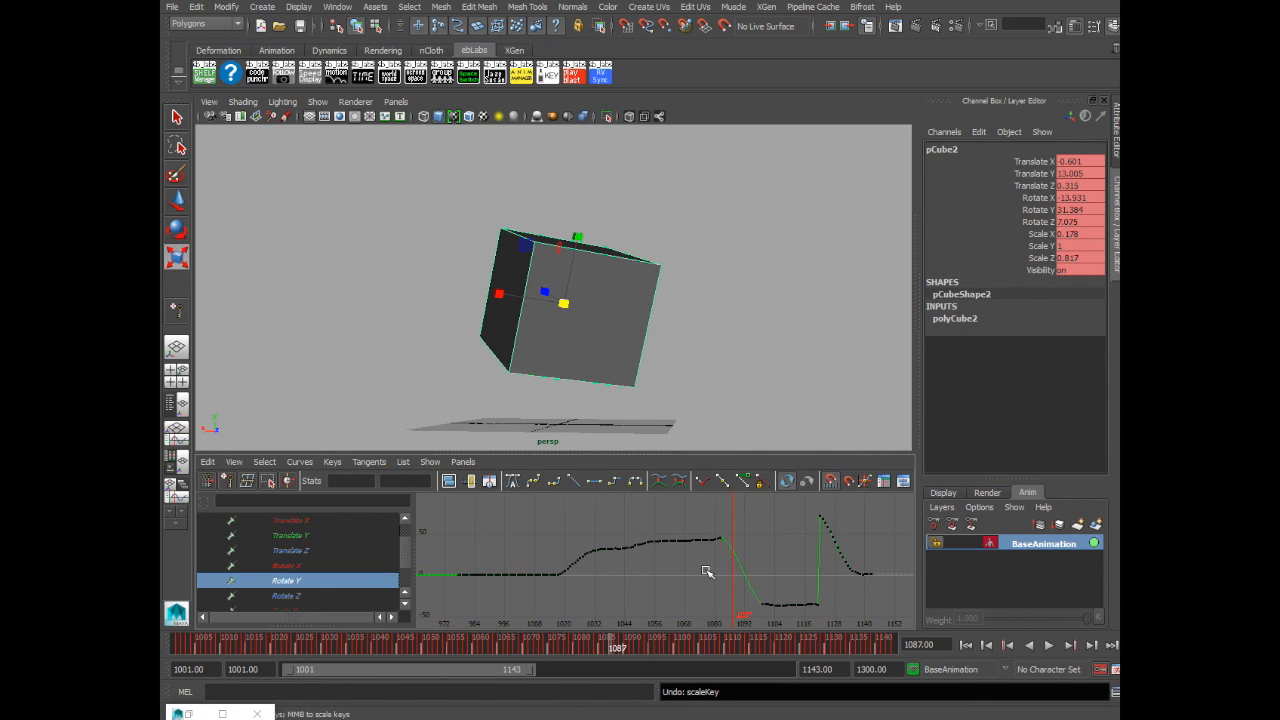